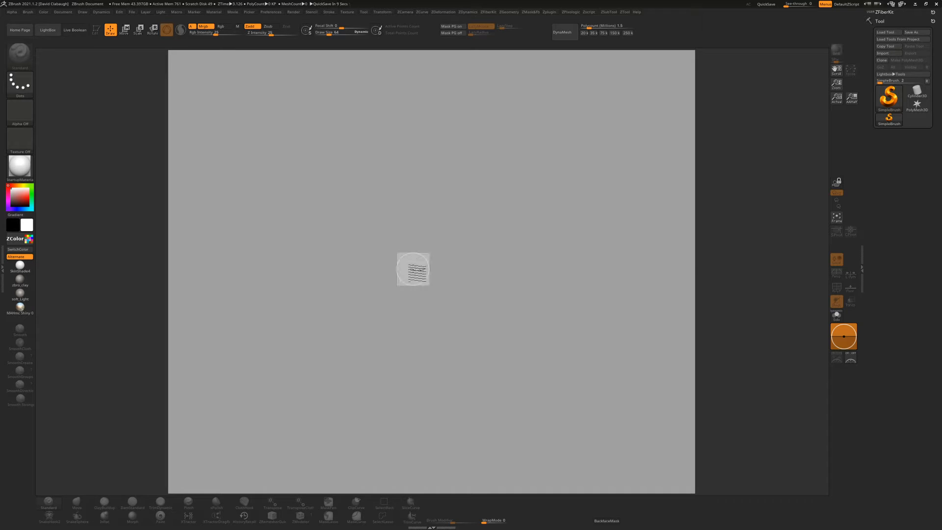
Clear the canvas and open the DynaWax128 sphere project without saving the current project's changes
key(ctrl+n)
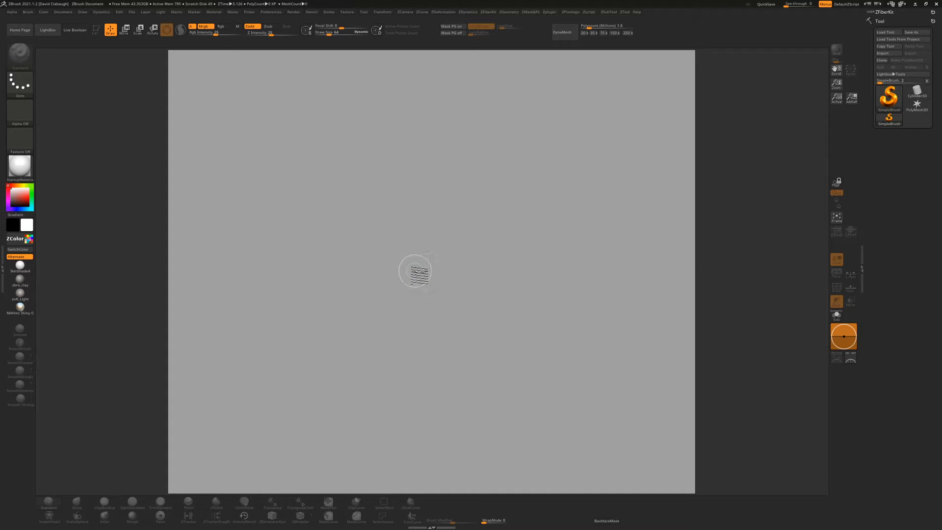
key(comma)
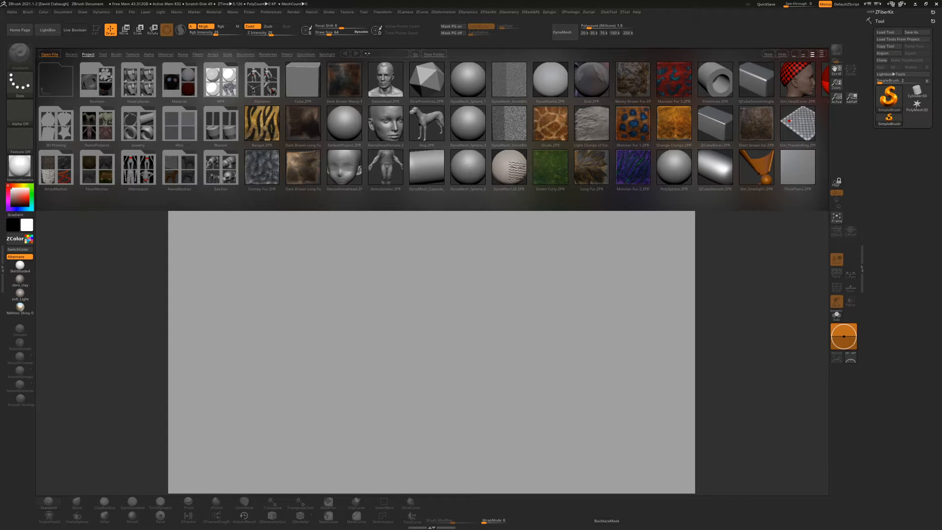
click(512, 169)
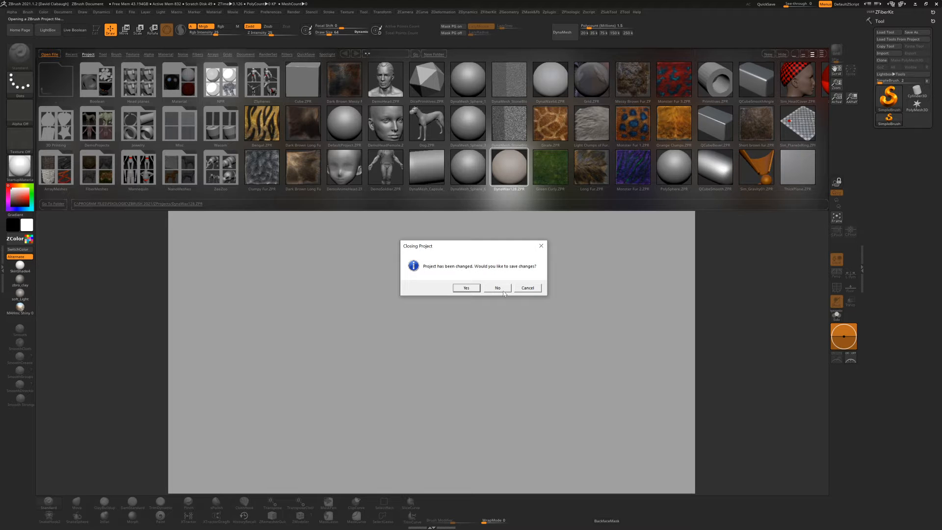
click(497, 288)
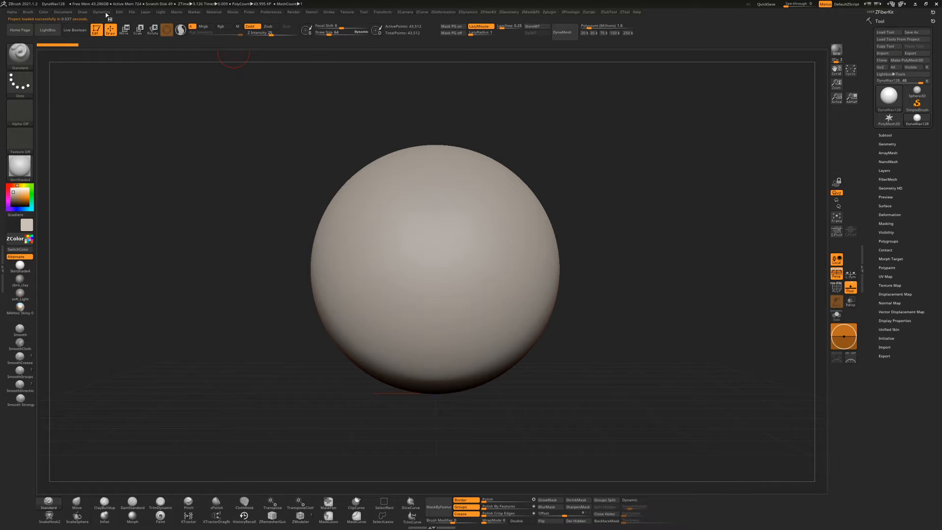
Turn off perspective distortion for the sphere view
click(102, 13)
click(837, 278)
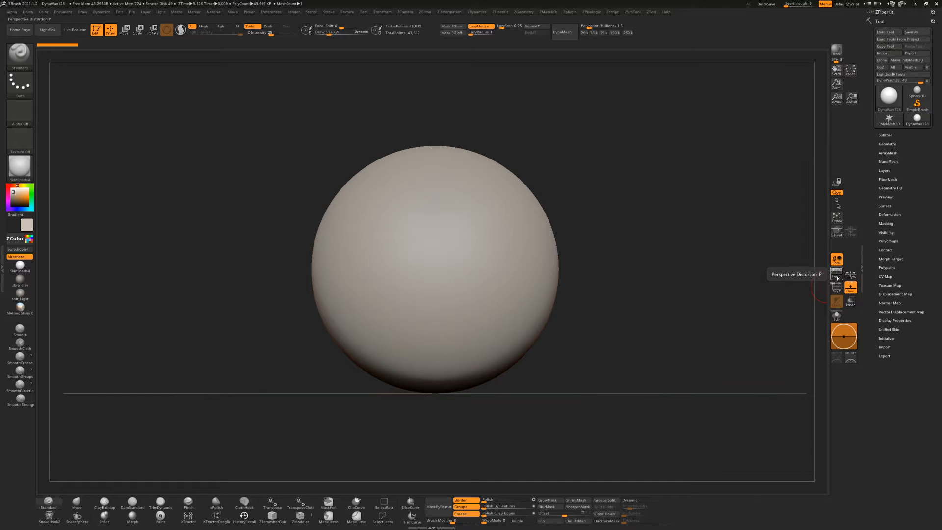
click(837, 278)
click(838, 278)
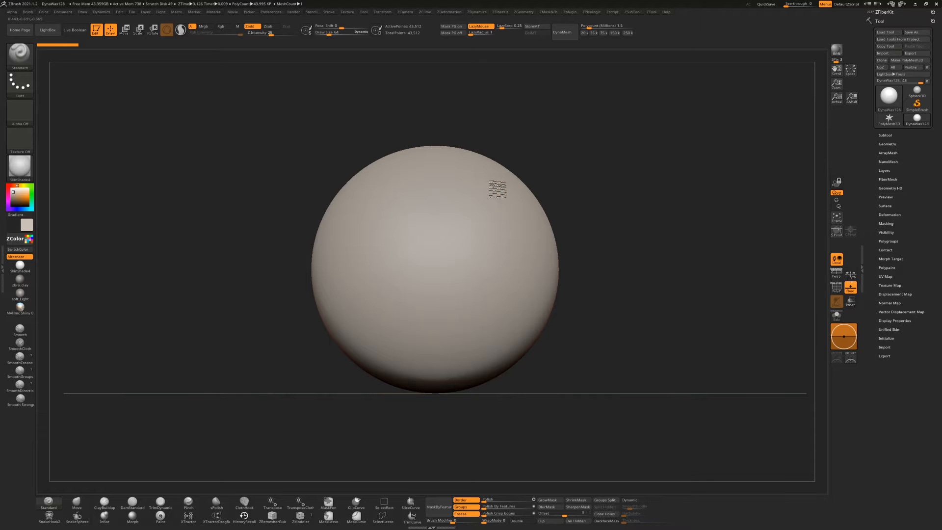
Sculpt mirrored vertical ridges down the front of the sphere with the Standard brush
mouse_move(496, 189)
mouse_down()
mouse_move(471, 259)
mouse_move(489, 309)
mouse_up()
drag(495, 259, 499, 235)
mouse_move(499, 236)
right_down()
mouse_move(498, 296)
mouse_move(603, 214)
right_up()
mouse_move(603, 214)
alt+right_down()
mouse_move(617, 169)
mouse_move(553, 208)
mouse_move(565, 174)
alt+right_up()
Add three small mirrored round bumps across the upper part of the sphere with the SnakeSphere brush
click(77, 516)
click(505, 201)
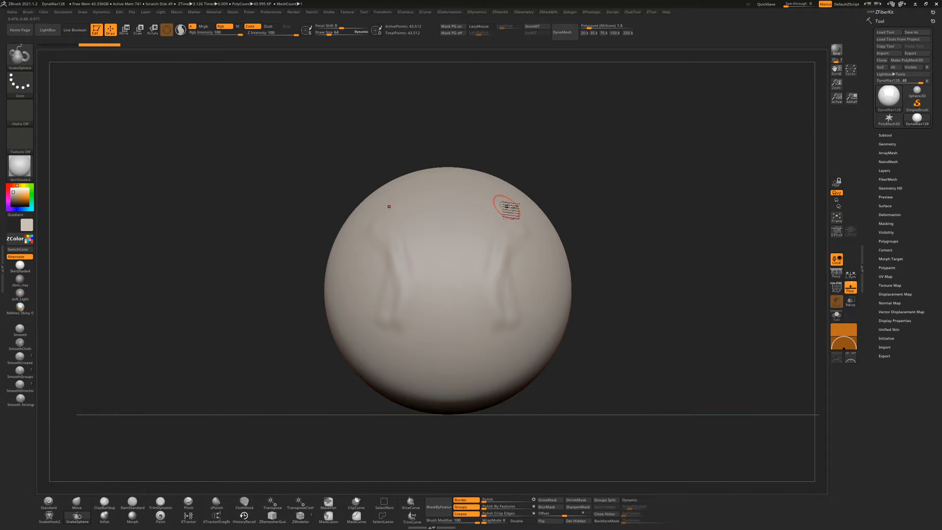
drag(517, 182, 514, 196)
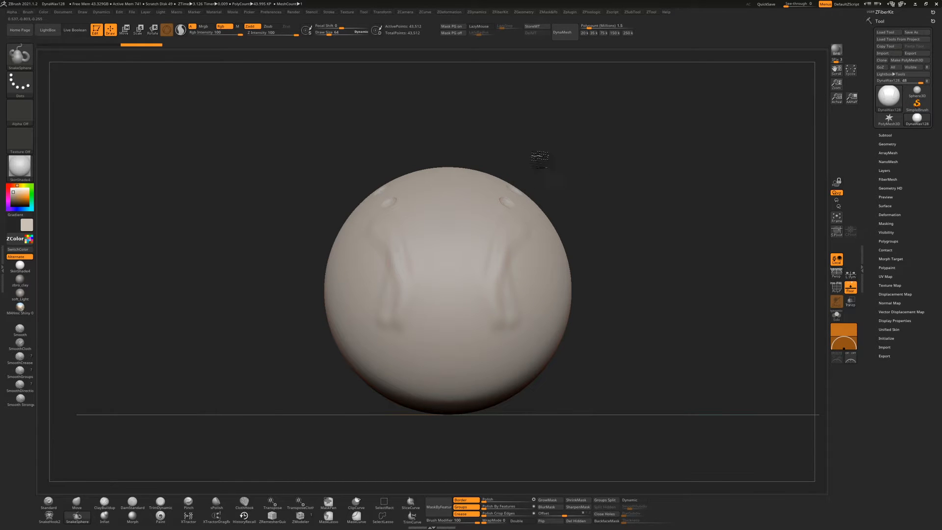
mouse_move(542, 148)
right_down()
mouse_move(529, 157)
mouse_move(539, 161)
right_up()
click(539, 156)
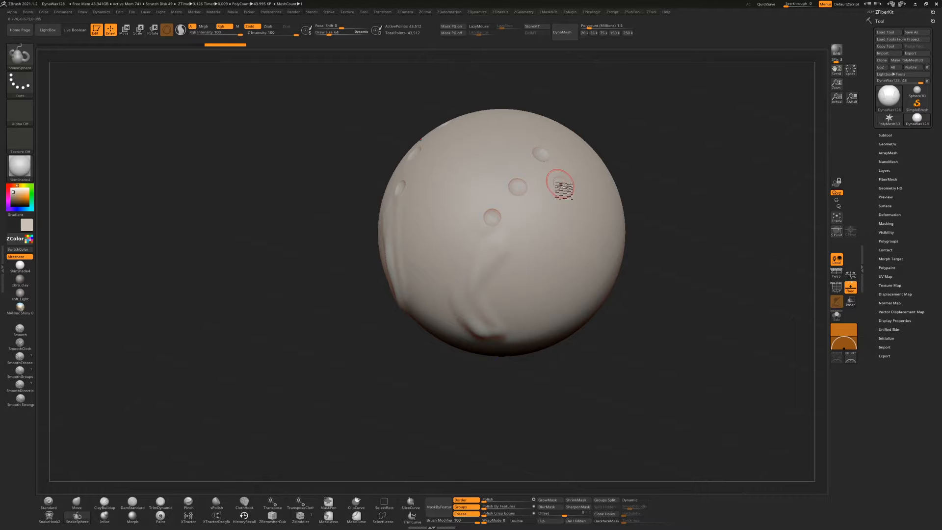
mouse_move(556, 202)
mouse_down()
mouse_move(573, 176)
mouse_move(611, 155)
mouse_move(650, 109)
mouse_move(660, 111)
mouse_up()
mouse_move(572, 230)
mouse_down()
mouse_move(601, 205)
mouse_move(624, 221)
mouse_up()
key(ctrl+z)
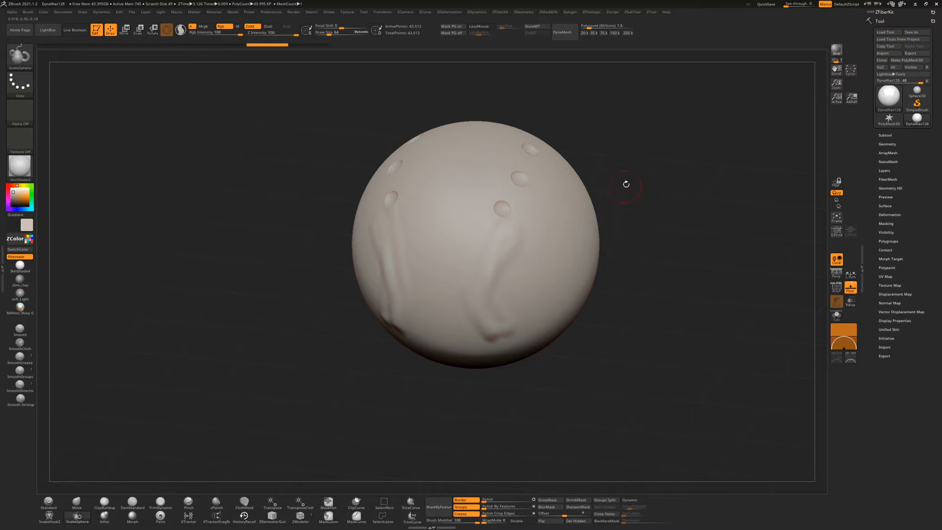
key(ctrl+z)
Pull three mirrored pairs of long spikes outward from the sphere's sides with the SnakeHook2 brush
click(49, 516)
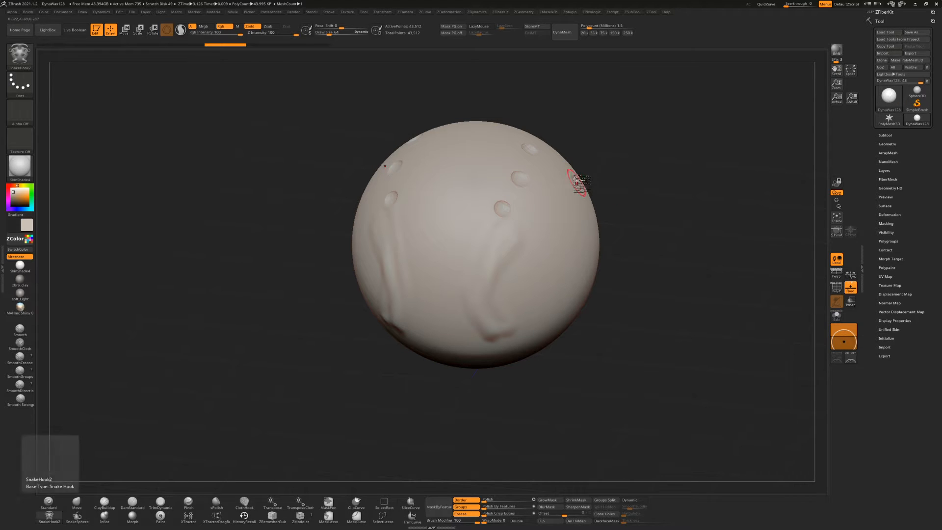
drag(574, 182, 627, 161)
mouse_move(584, 225)
mouse_down()
mouse_move(620, 221)
mouse_move(671, 240)
mouse_up()
mouse_move(576, 280)
mouse_down()
mouse_move(677, 301)
mouse_move(696, 317)
mouse_up()
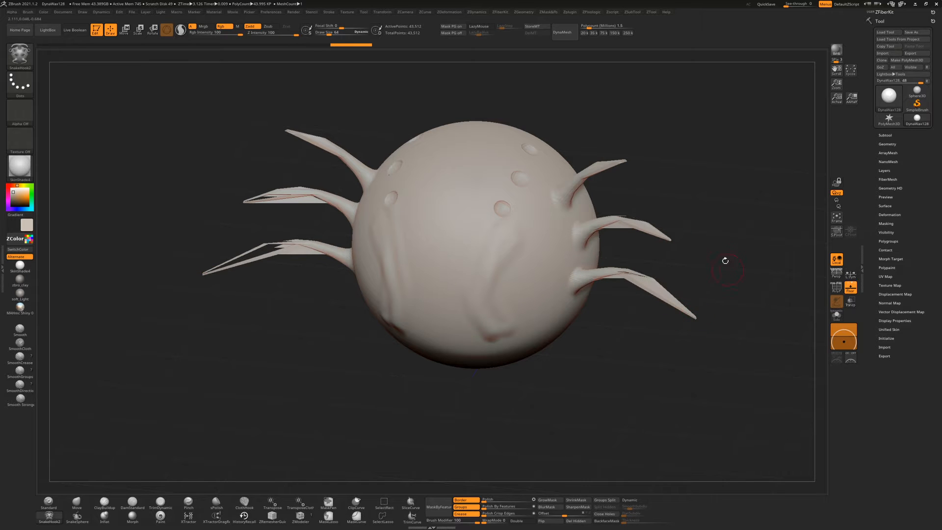
Enable double-sided display and show the polyframe wireframe on the spiked sphere
mouse_move(724, 260)
mouse_down()
mouse_move(726, 191)
mouse_move(734, 193)
mouse_move(744, 142)
mouse_move(742, 220)
mouse_up()
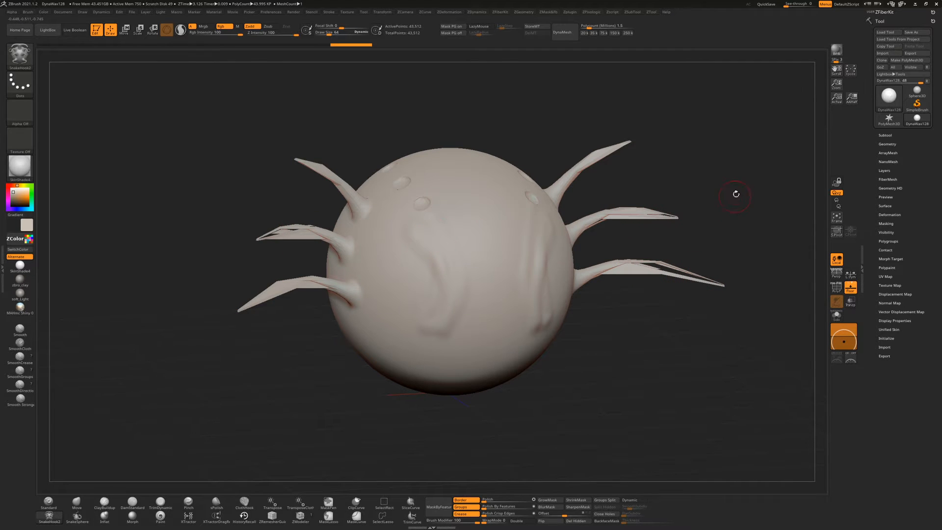
mouse_move(735, 194)
shift+mouse_down()
mouse_move(721, 208)
mouse_move(734, 162)
mouse_move(726, 218)
shift+mouse_up()
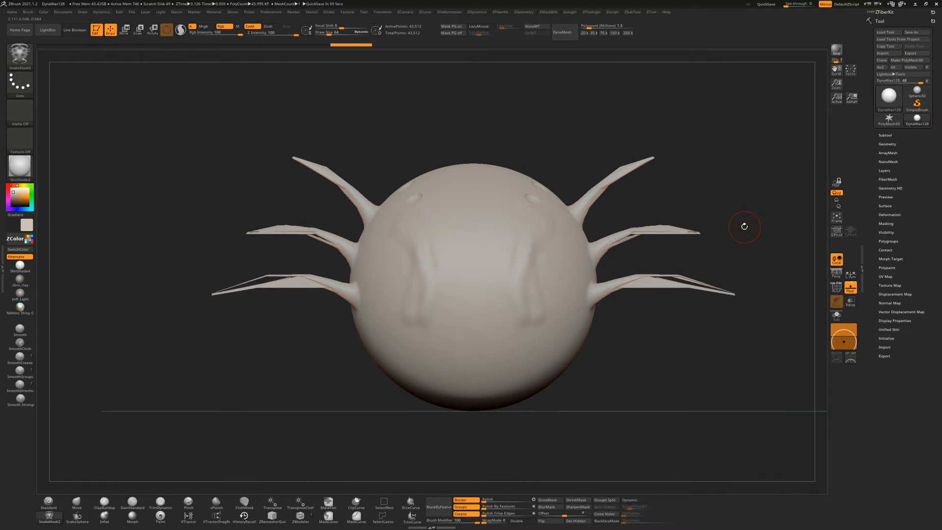
mouse_move(744, 226)
mouse_down()
mouse_move(711, 234)
mouse_move(734, 201)
mouse_move(717, 202)
mouse_move(737, 229)
mouse_up()
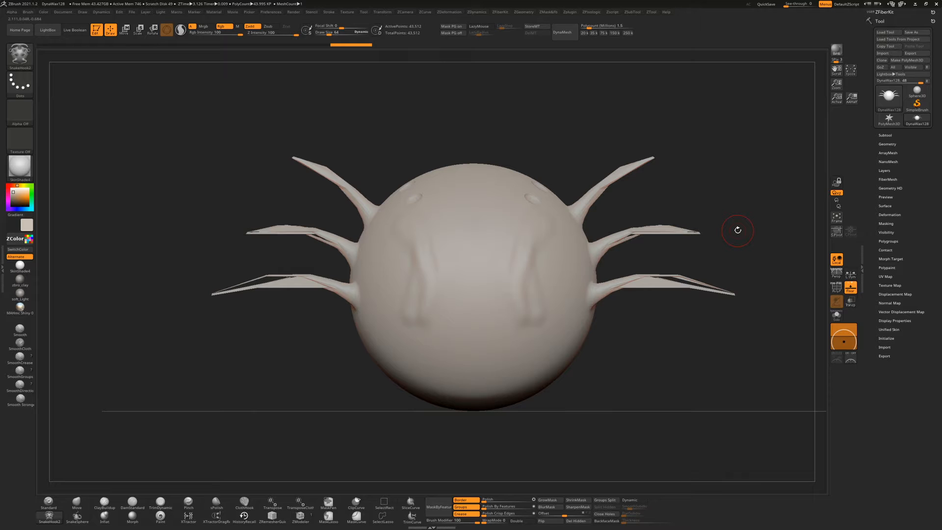
click(524, 522)
mouse_move(706, 358)
mouse_down()
mouse_move(709, 348)
mouse_move(716, 379)
mouse_move(706, 412)
mouse_move(715, 332)
mouse_move(719, 369)
mouse_up()
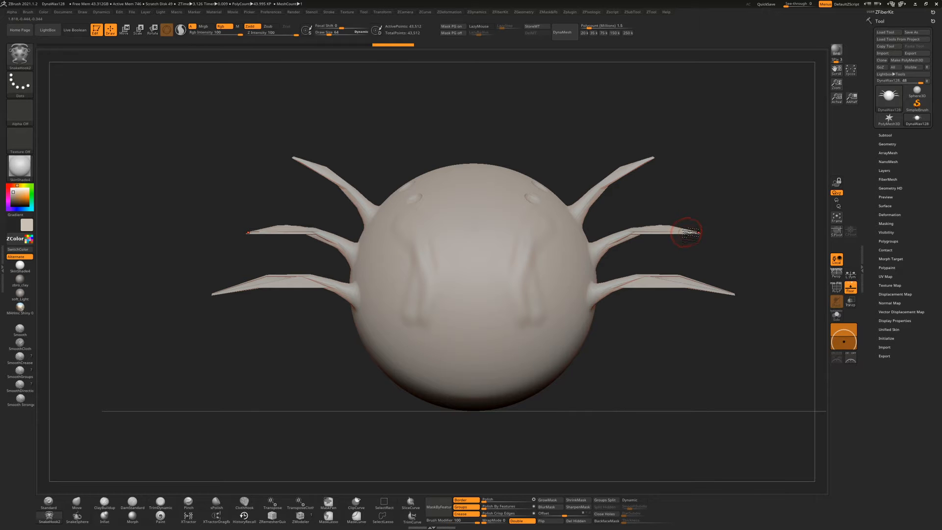
drag(688, 230, 690, 230)
key(shift+f)
Reduce the DynaMesh blur and remesh the model to even out the stretched polygons on the spikes
drag(725, 194, 737, 307)
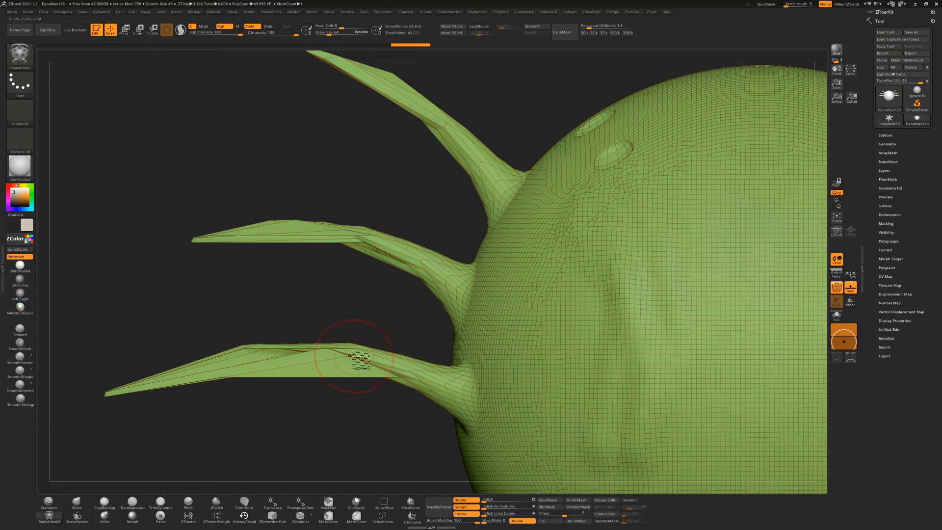
alt+drag(384, 309, 227, 243)
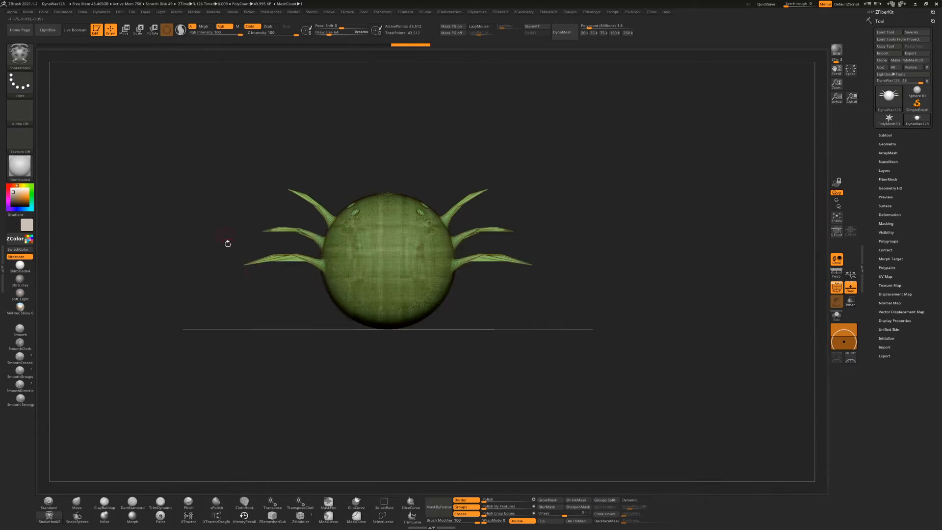
drag(601, 191, 600, 277)
alt+drag(765, 178, 704, 171)
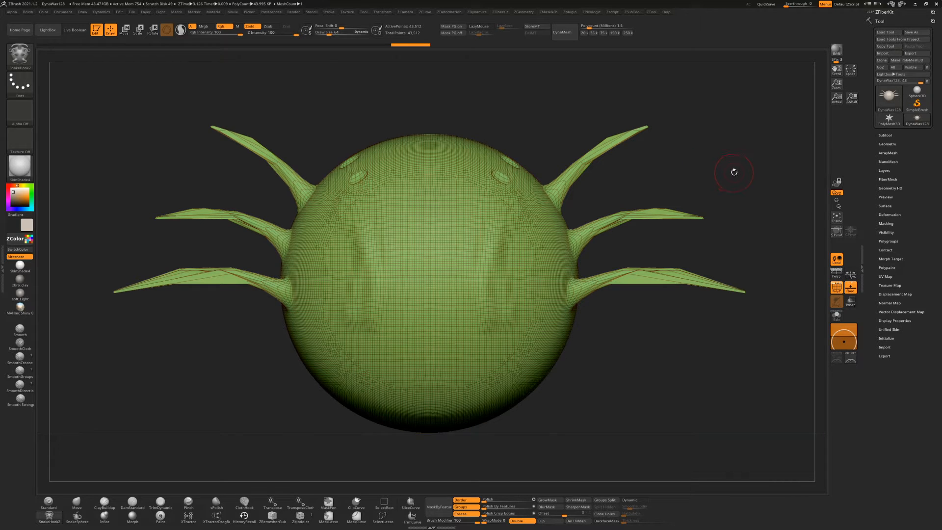
drag(736, 164, 707, 170)
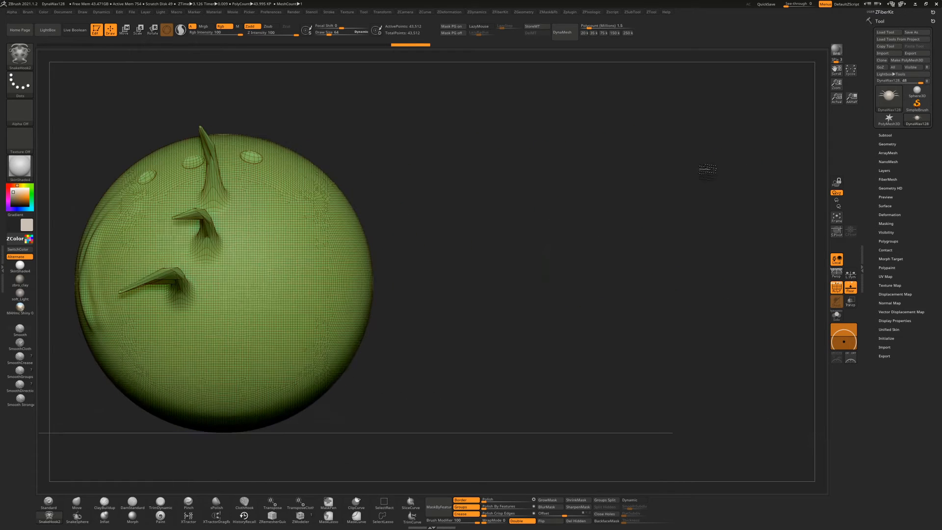
click(888, 143)
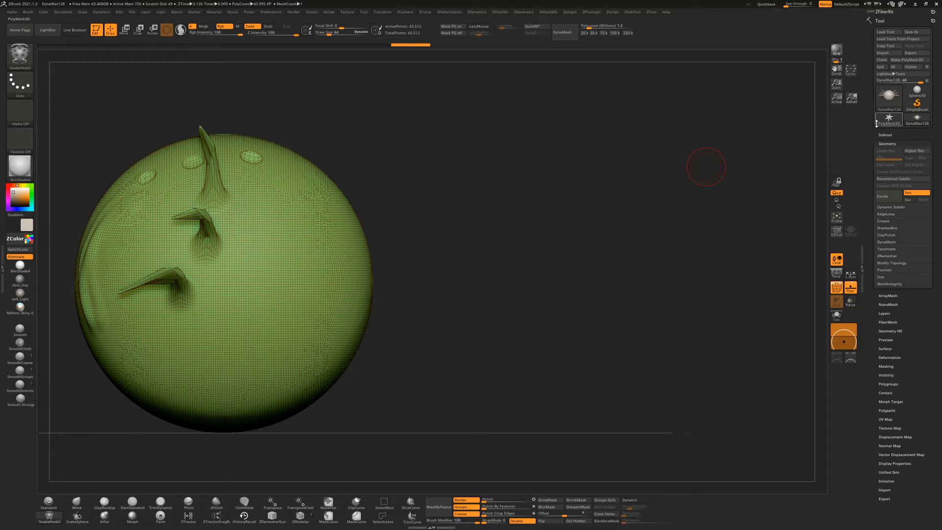
click(889, 241)
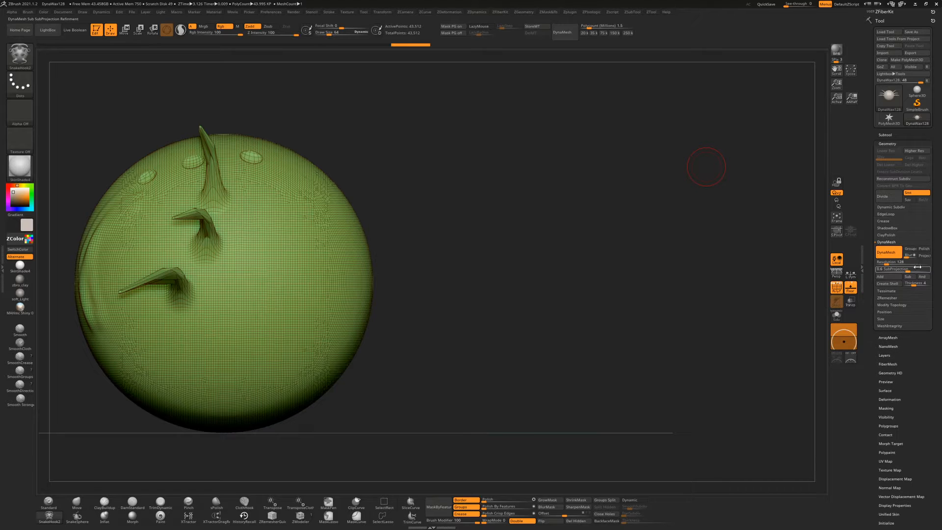
drag(564, 294, 652, 292)
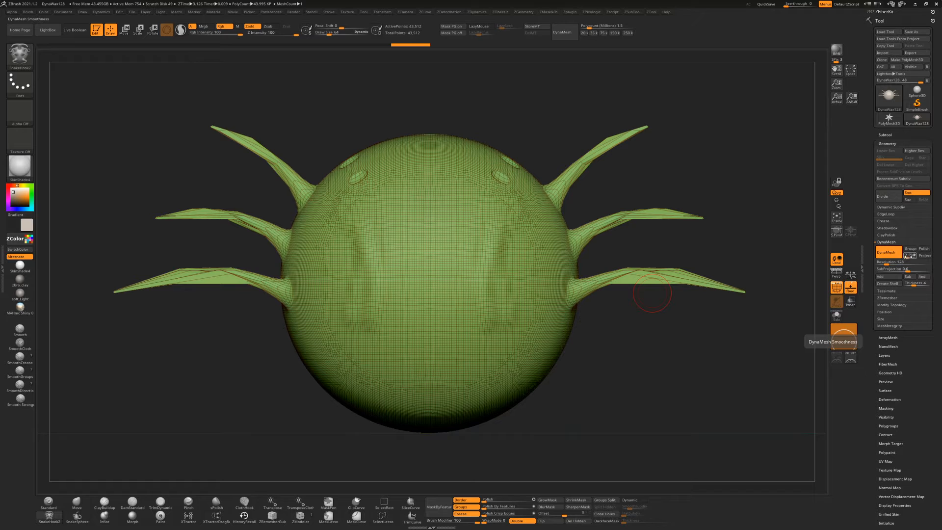
drag(907, 256, 904, 256)
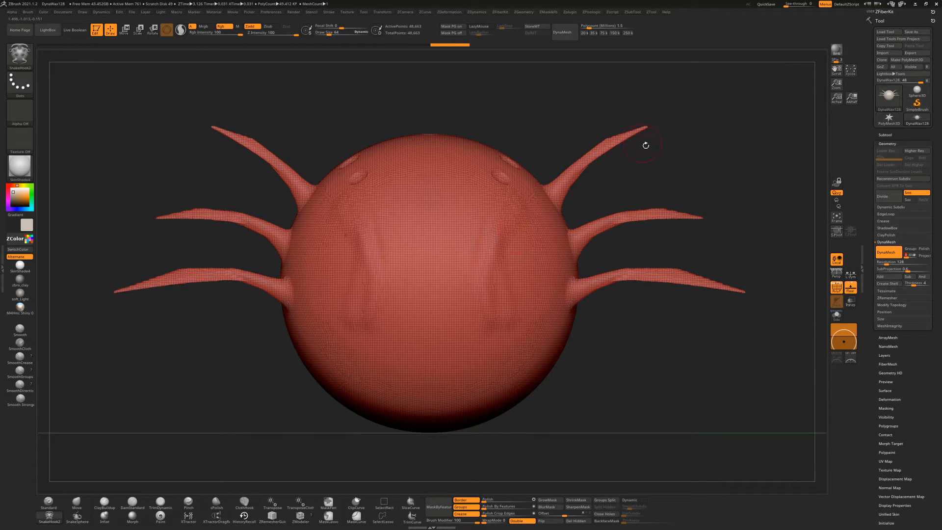
Turn off double-sided display of the remeshed model
drag(704, 135, 664, 229)
drag(758, 242, 744, 225)
click(529, 523)
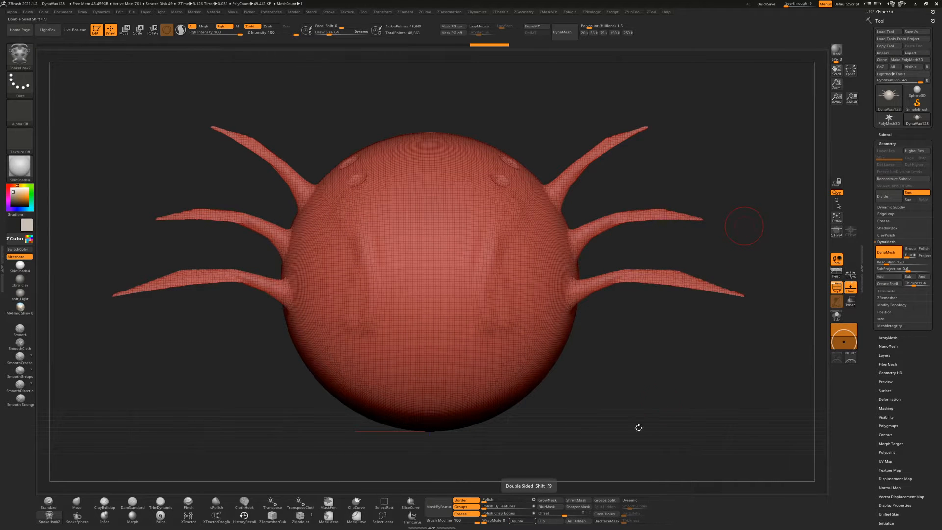
drag(637, 427, 699, 380)
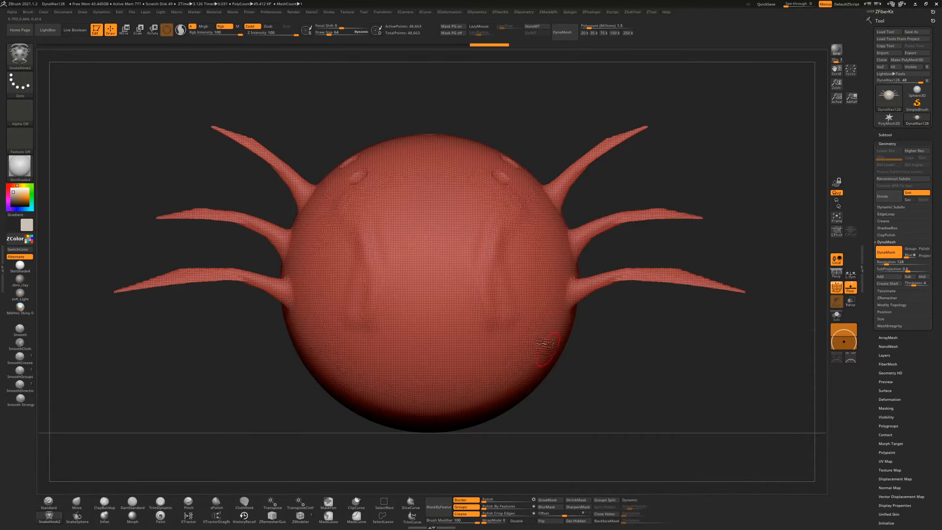
Pull a large forked pincer from each lower side of the sphere with an enlarged SnakeHook2 brush, then update the DynaMesh
key(space)
mouse_move(549, 333)
mouse_down()
mouse_move(638, 431)
mouse_move(738, 438)
mouse_move(792, 391)
mouse_up()
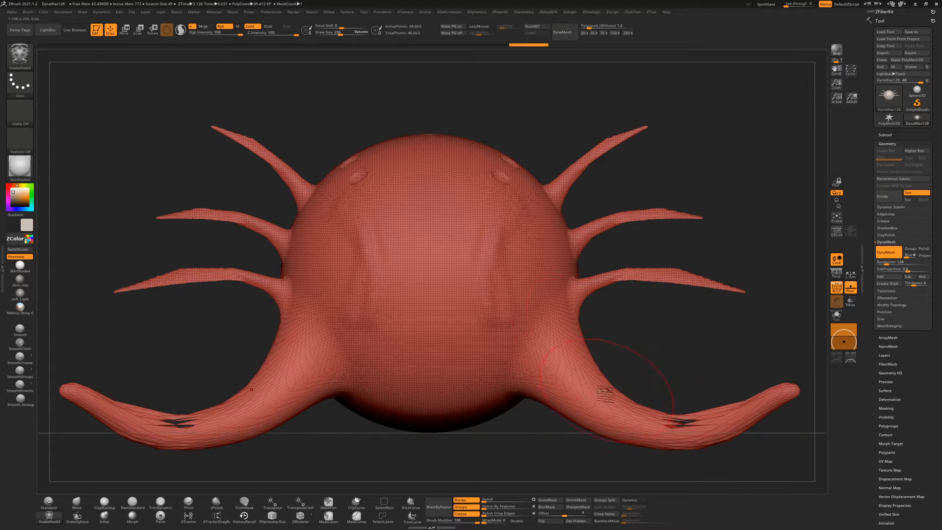
mouse_move(604, 393)
mouse_down()
mouse_move(682, 339)
mouse_move(719, 336)
mouse_up()
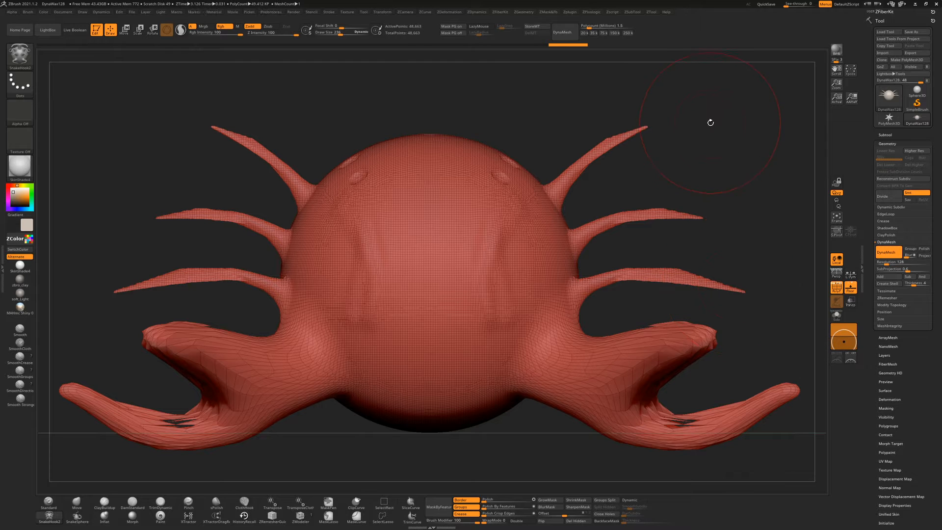
ctrl+drag(706, 104, 787, 207)
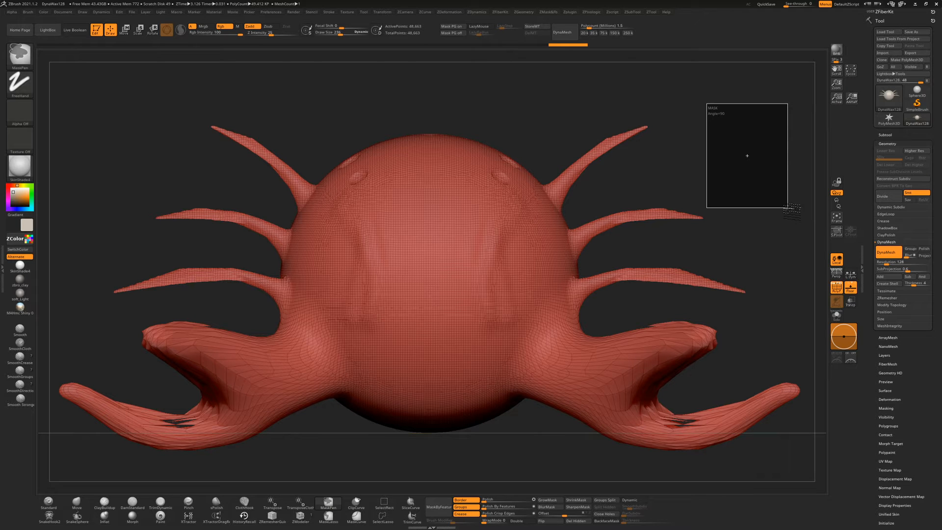
ctrl+drag(787, 207, 786, 208)
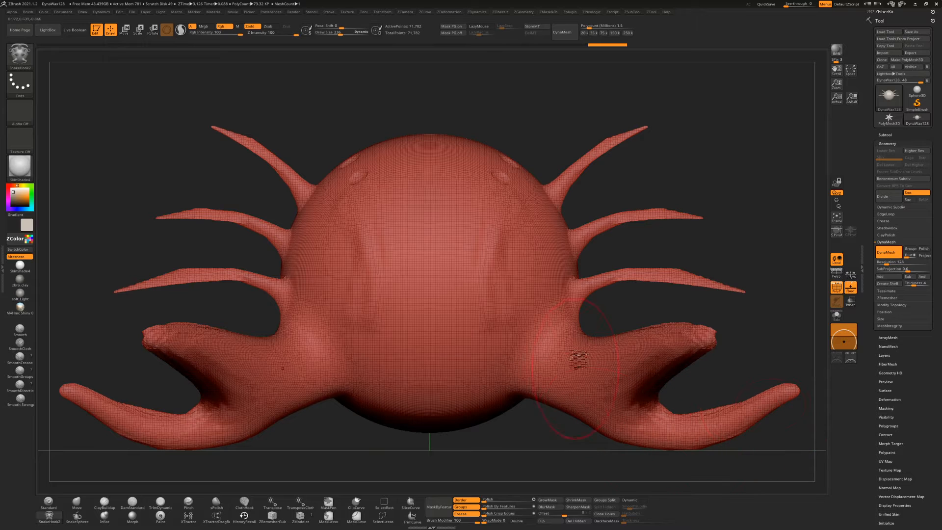
Pull three mirrored pairs of thick tentacles from the sphere's front with SnakeHook2 and update the DynaMesh
alt+drag(736, 234, 727, 223)
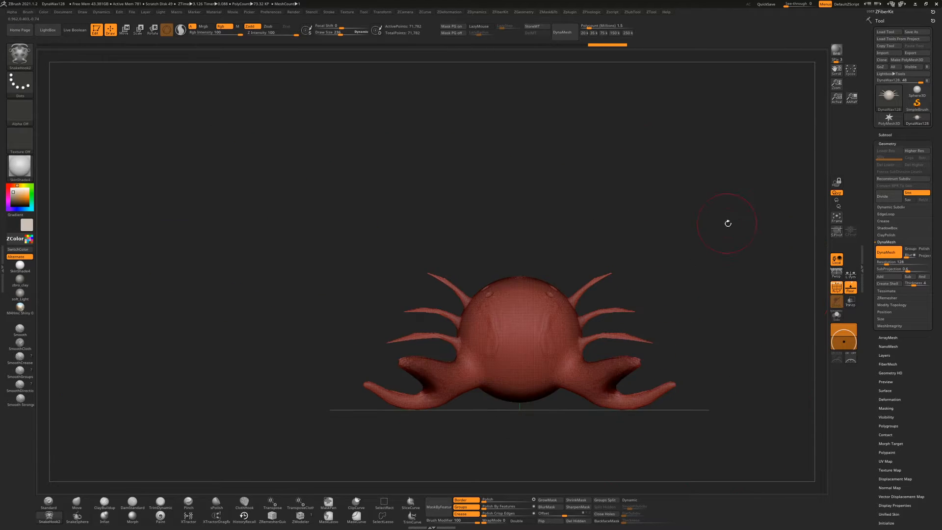
drag(729, 255, 750, 260)
mouse_move(540, 295)
mouse_down()
mouse_move(563, 244)
mouse_move(587, 240)
mouse_up()
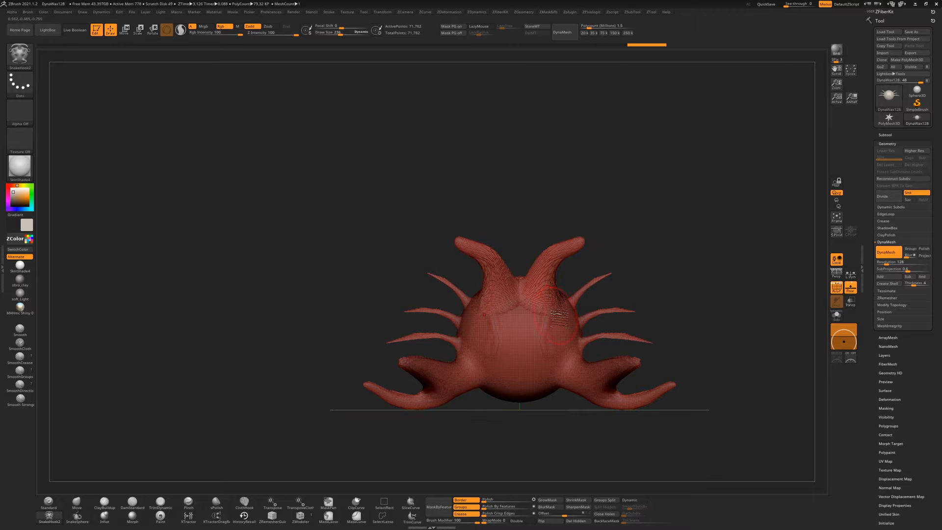
mouse_move(554, 313)
mouse_down()
mouse_move(581, 281)
mouse_move(605, 274)
mouse_up()
drag(557, 354, 562, 396)
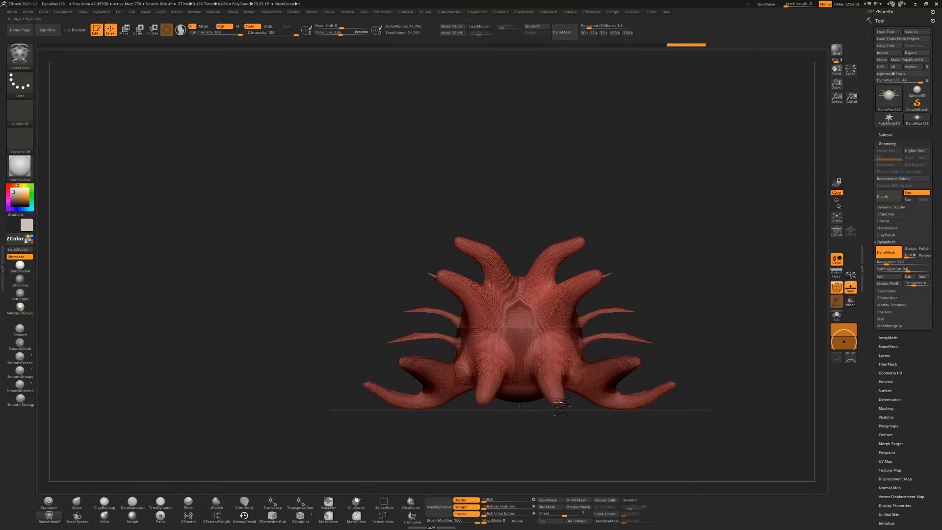
mouse_move(704, 267)
mouse_down()
mouse_move(664, 274)
mouse_move(677, 342)
mouse_move(694, 263)
mouse_move(699, 319)
mouse_move(700, 304)
mouse_up()
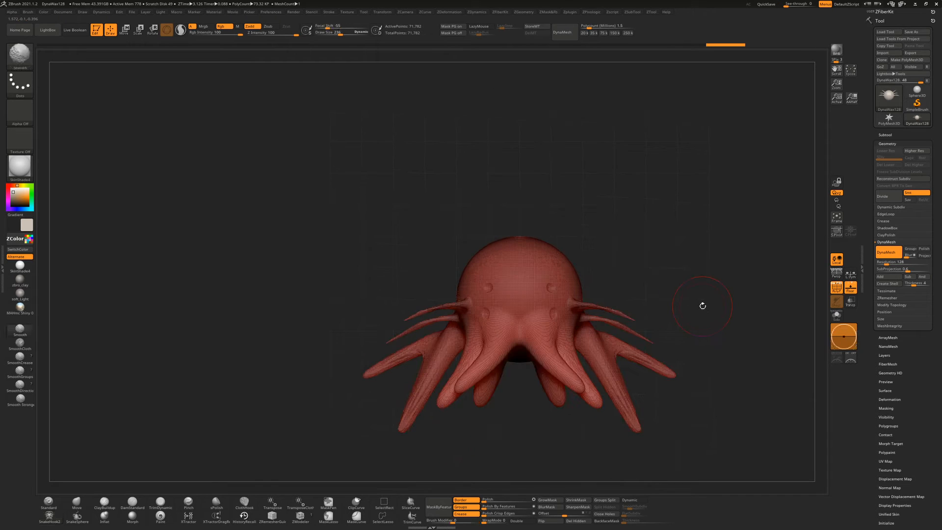
ctrl+drag(698, 231, 758, 365)
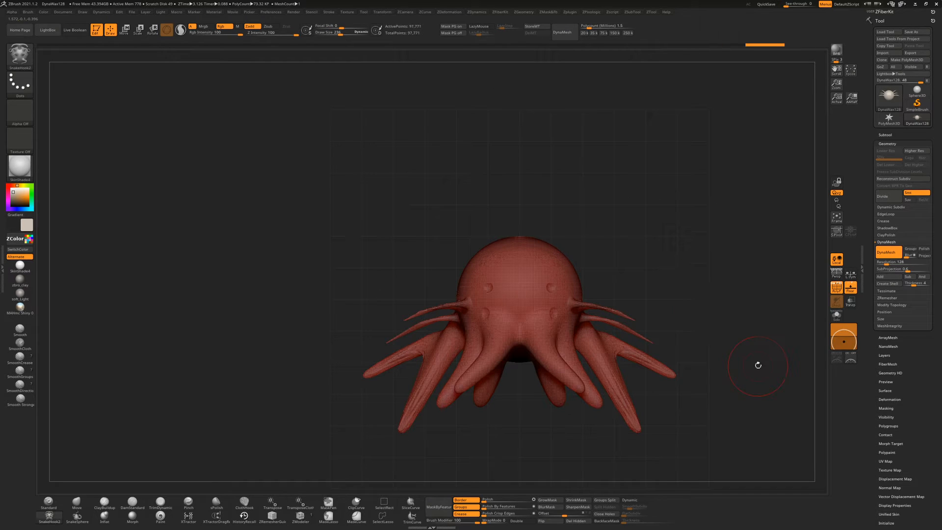
Carve mirrored brow creases above the upper eye sockets with a reduced DamStandard brush, undoing the first rough strokes
ctrl+drag(669, 210, 744, 321)
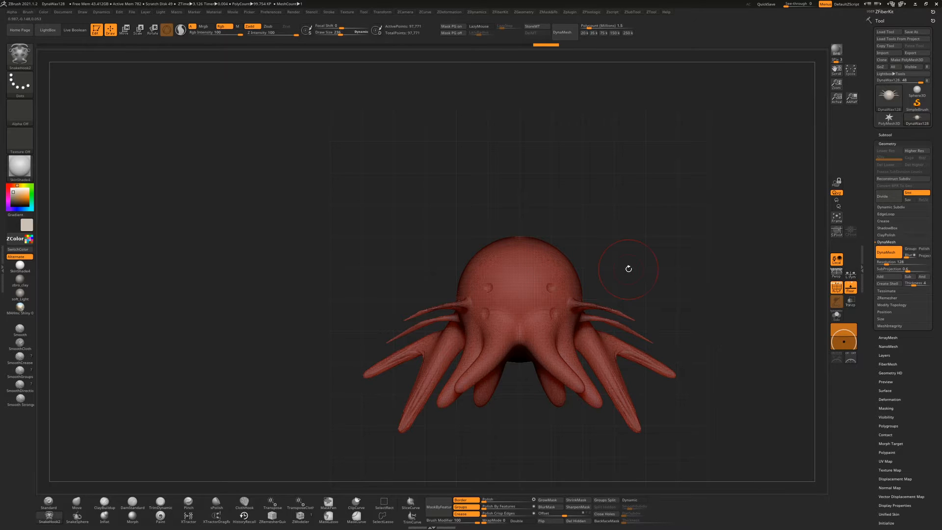
click(133, 503)
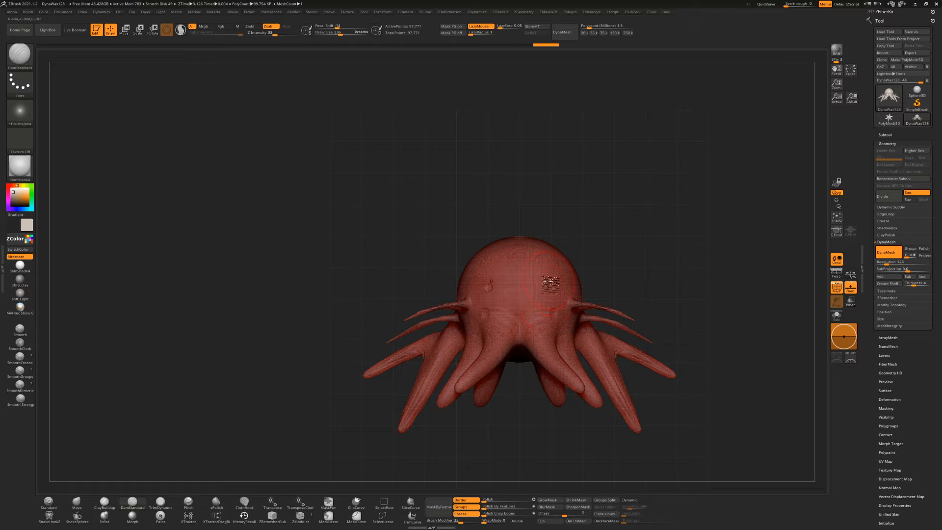
drag(541, 269, 564, 274)
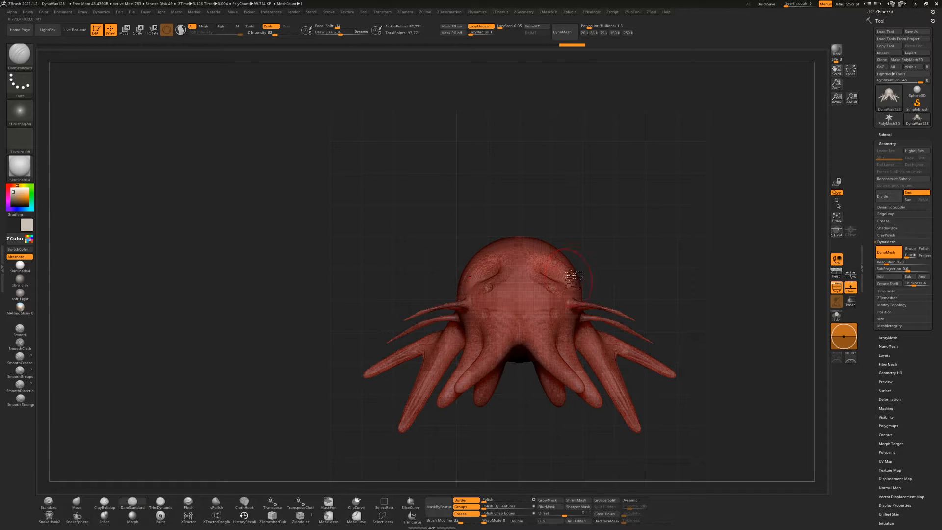
drag(653, 231, 650, 249)
key(ctrl+z)
alt+drag(646, 189, 649, 270)
key(space)
drag(590, 245, 578, 246)
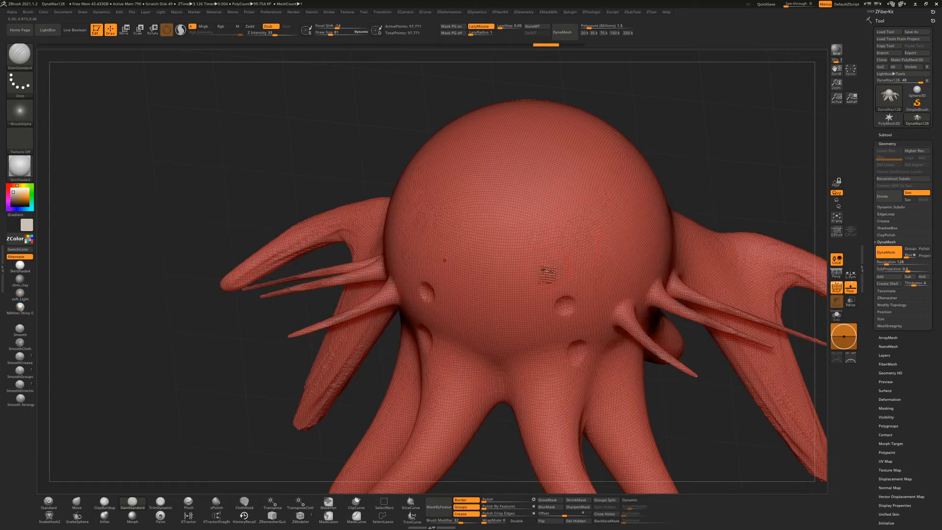
drag(547, 272, 578, 272)
mouse_move(684, 211)
mouse_down()
mouse_move(590, 275)
mouse_move(629, 222)
mouse_move(613, 225)
mouse_up()
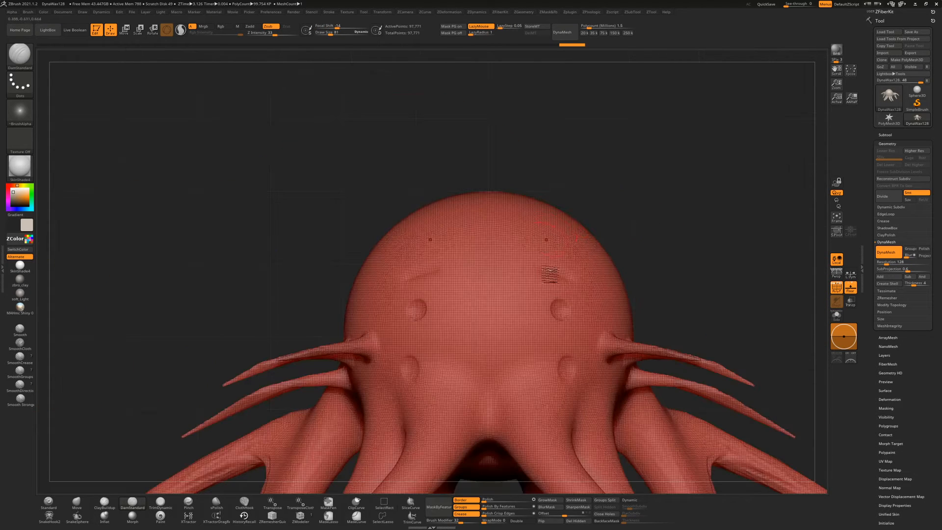
drag(572, 283, 595, 300)
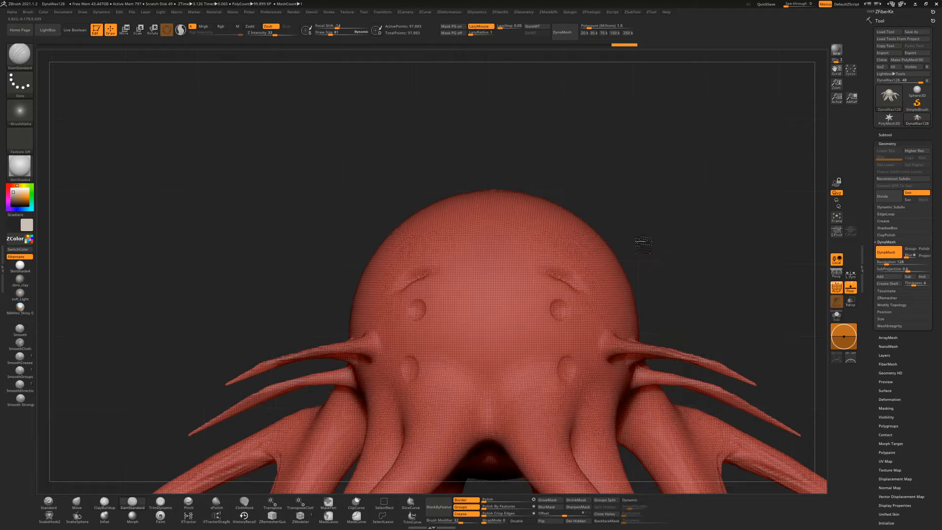
Carve lengthwise grooves along a side tentacle using the DamStandard brush at draw size 54
drag(643, 237, 696, 205)
shift+drag(753, 152, 694, 251)
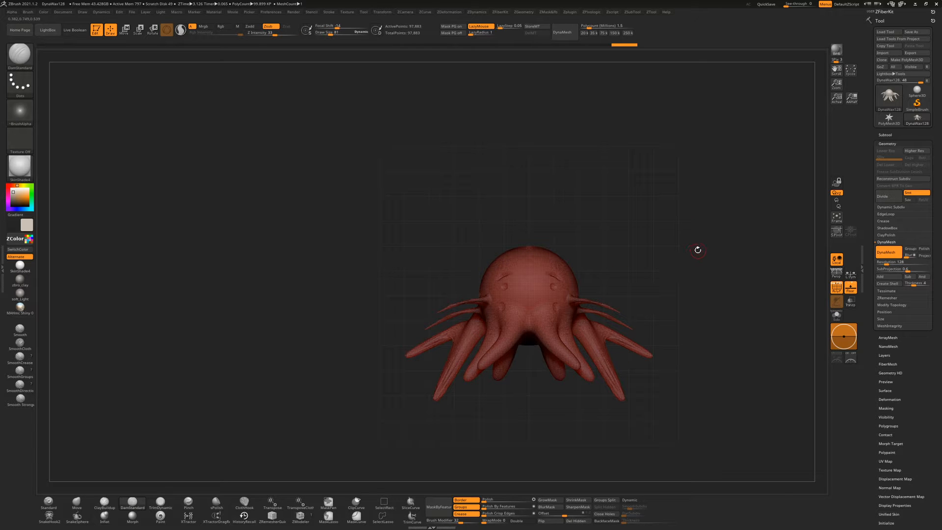
mouse_move(697, 385)
mouse_down()
mouse_move(687, 384)
mouse_move(693, 426)
mouse_move(711, 381)
mouse_move(706, 471)
mouse_move(685, 388)
mouse_move(688, 405)
mouse_up()
shift+drag(678, 437, 729, 413)
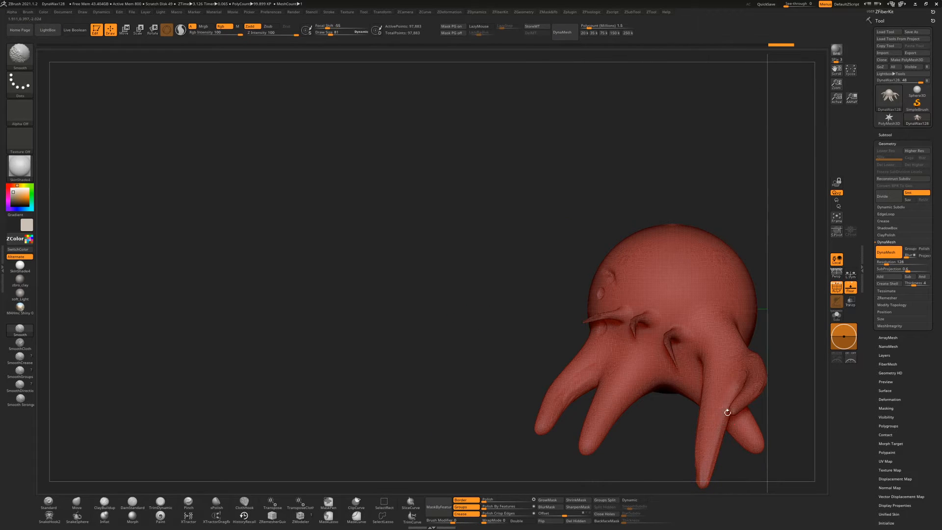
alt+right_drag(662, 437, 625, 436)
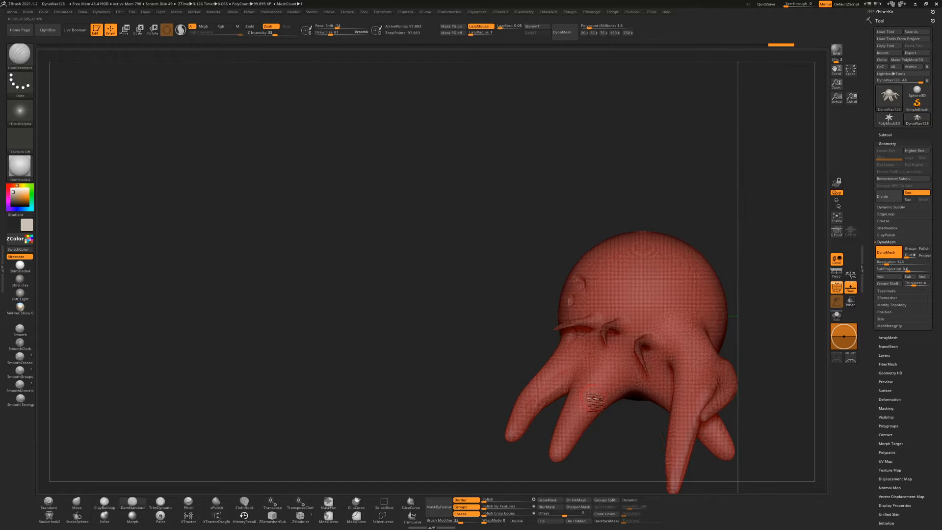
key(space)
drag(594, 401, 586, 401)
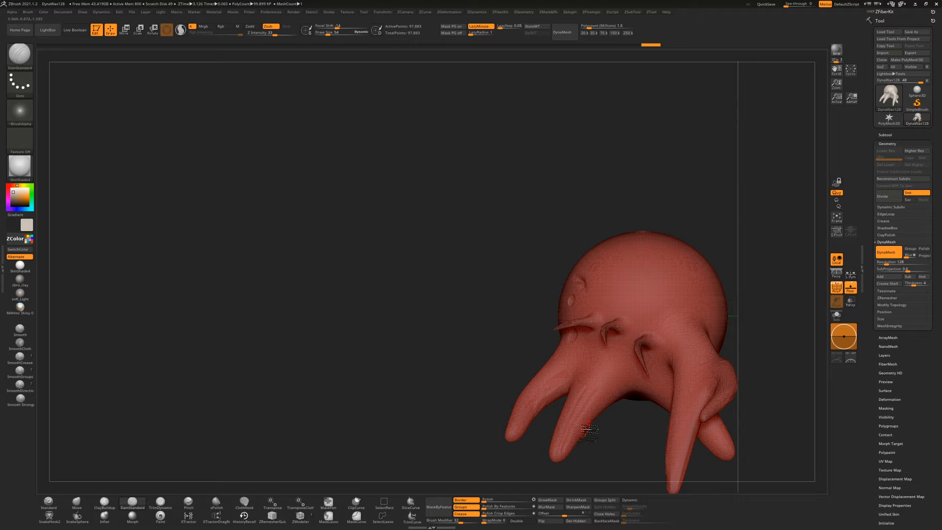
Hide the polygon wireframe and carve lengthwise grooves along the remaining front tentacles
key(shift+f)
drag(611, 437, 647, 439)
drag(713, 336, 700, 354)
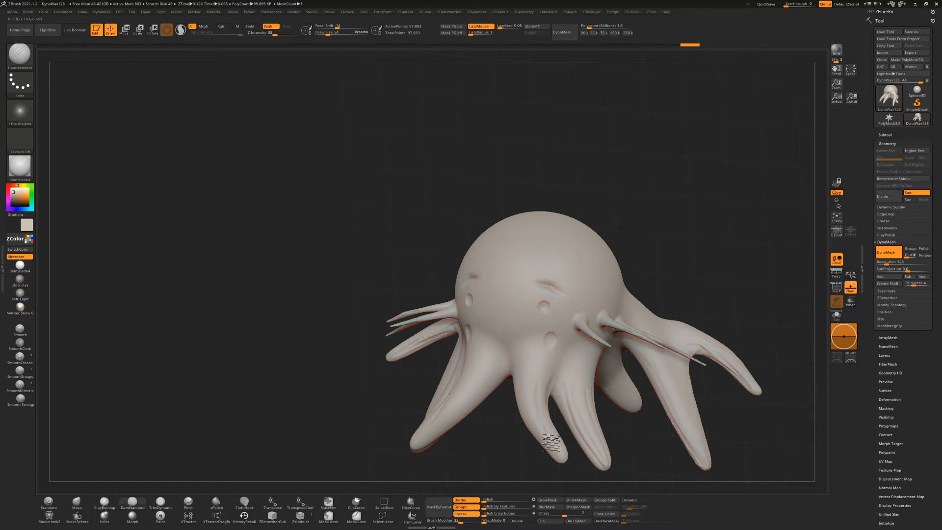
drag(566, 456, 522, 375)
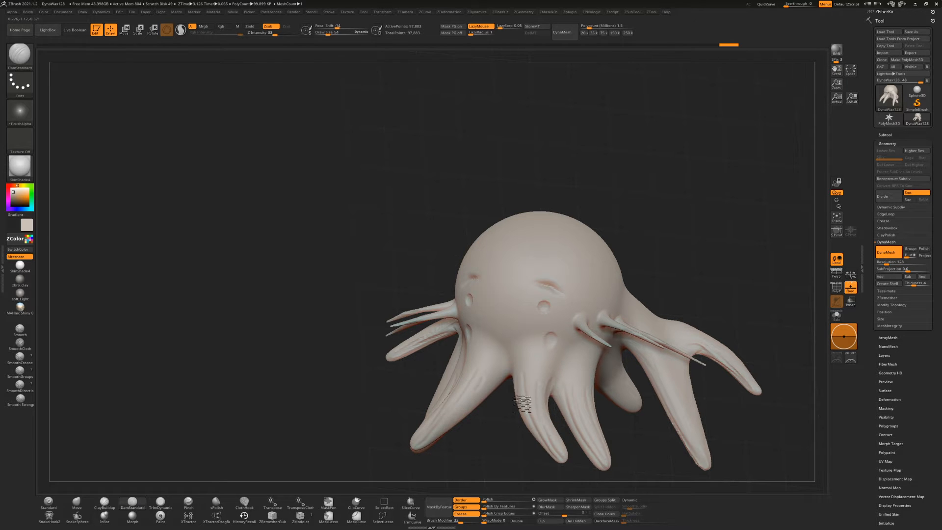
Carve mirrored curved wrinkles into the forehead between the upper eye sockets and update the DynaMesh
drag(652, 220, 677, 222)
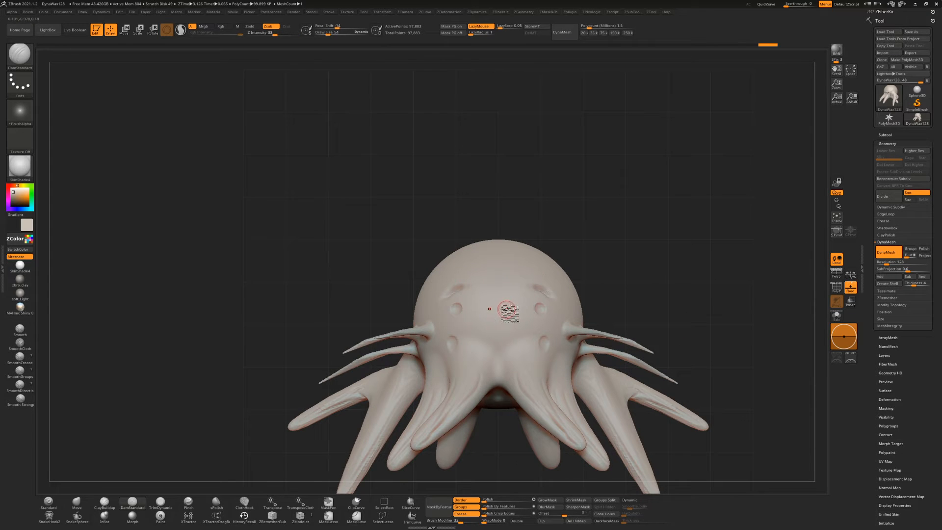
mouse_move(513, 310)
mouse_down()
mouse_move(519, 318)
mouse_move(530, 308)
mouse_up()
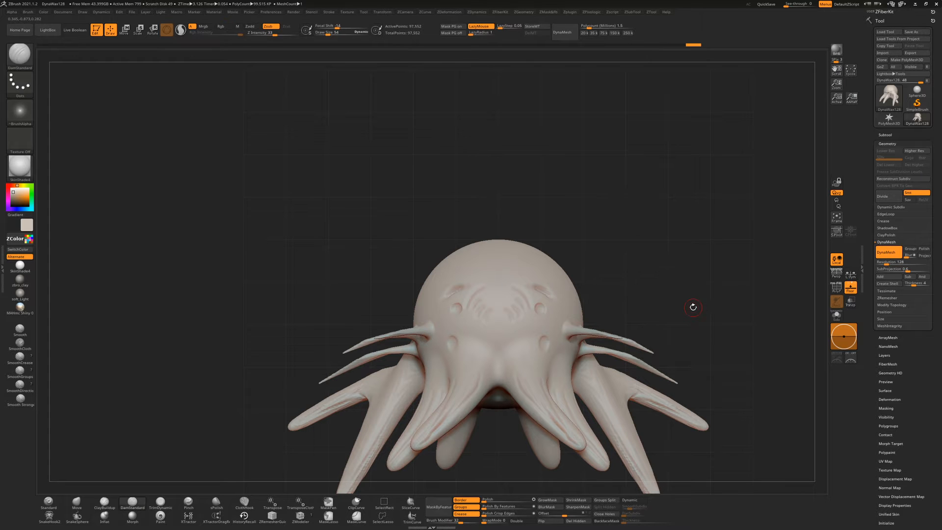
mouse_move(634, 245)
ctrl+mouse_down()
mouse_move(673, 308)
mouse_move(724, 280)
mouse_move(706, 388)
mouse_move(677, 305)
ctrl+mouse_up()
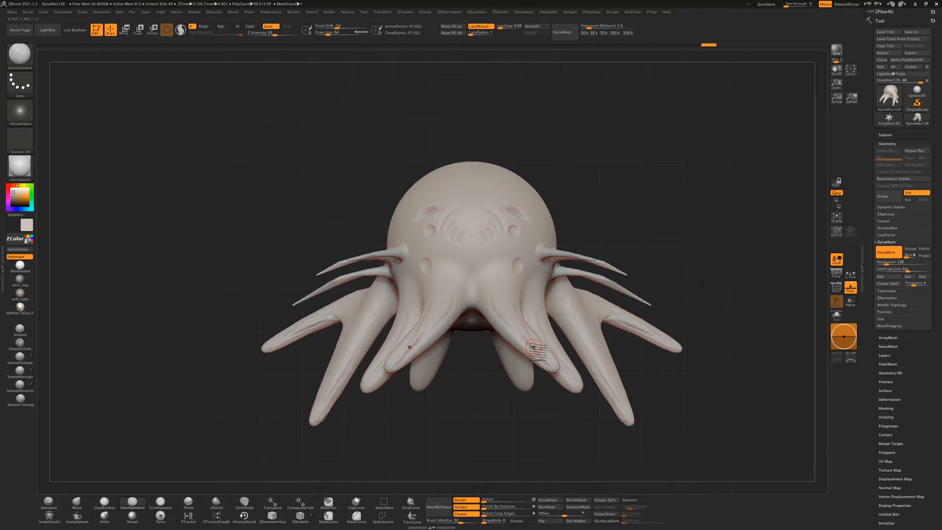
key(shift)
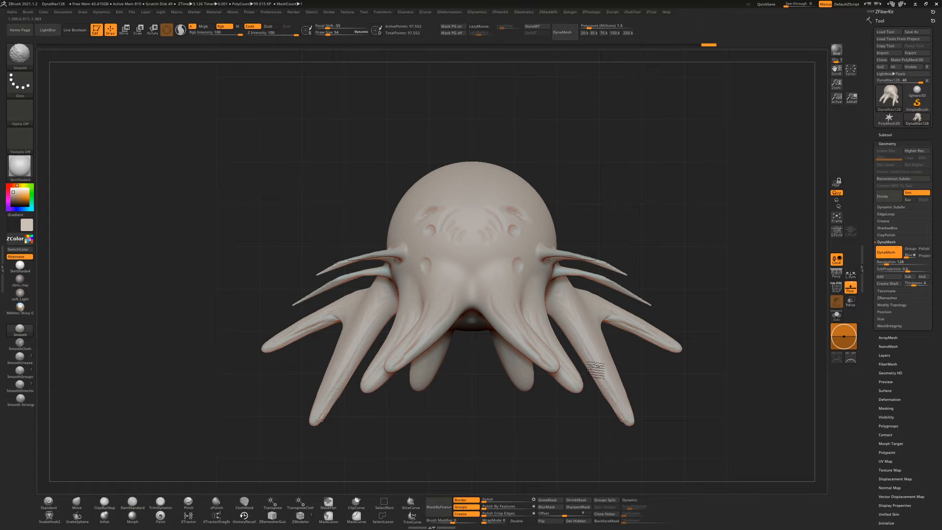
drag(721, 270, 715, 263)
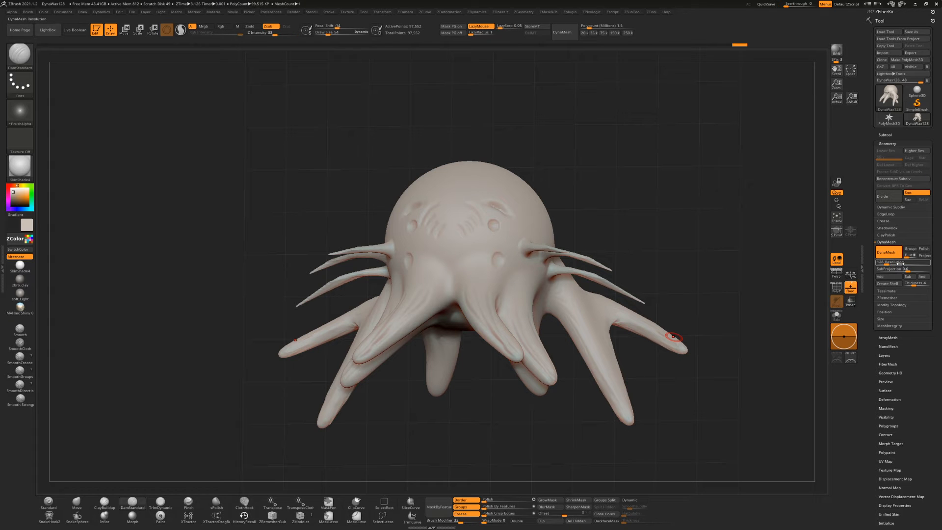
drag(709, 216, 680, 170)
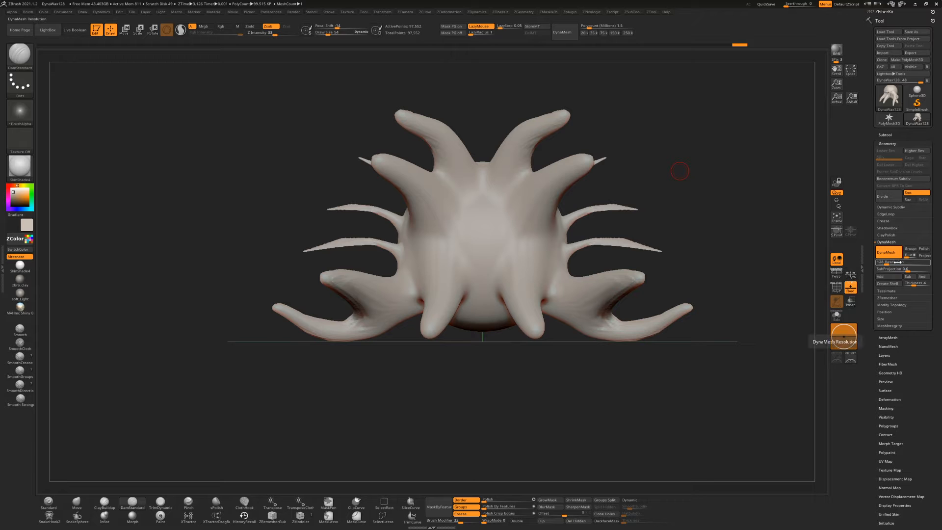
drag(704, 240, 696, 290)
Pull a thin branch off each of the three side spikes with a smaller SnakeHook2 brush, mirrored on both sides
mouse_move(583, 258)
mouse_down()
mouse_move(664, 260)
mouse_move(553, 353)
mouse_up()
alt+drag(681, 288, 723, 404)
key(space)
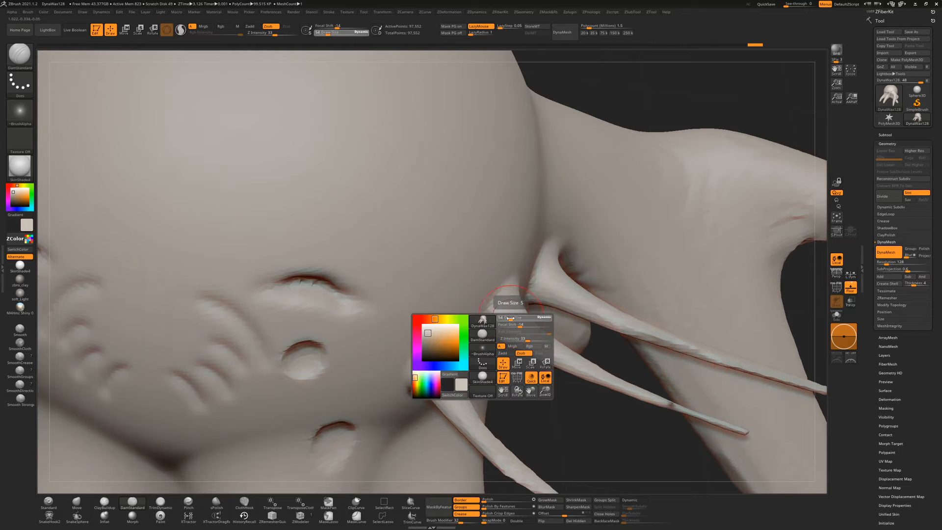
drag(510, 318, 508, 319)
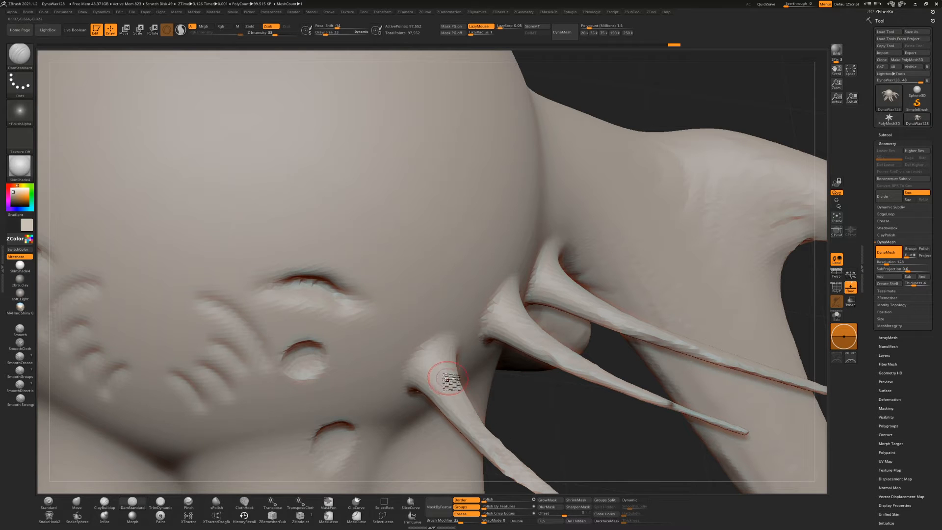
click(49, 516)
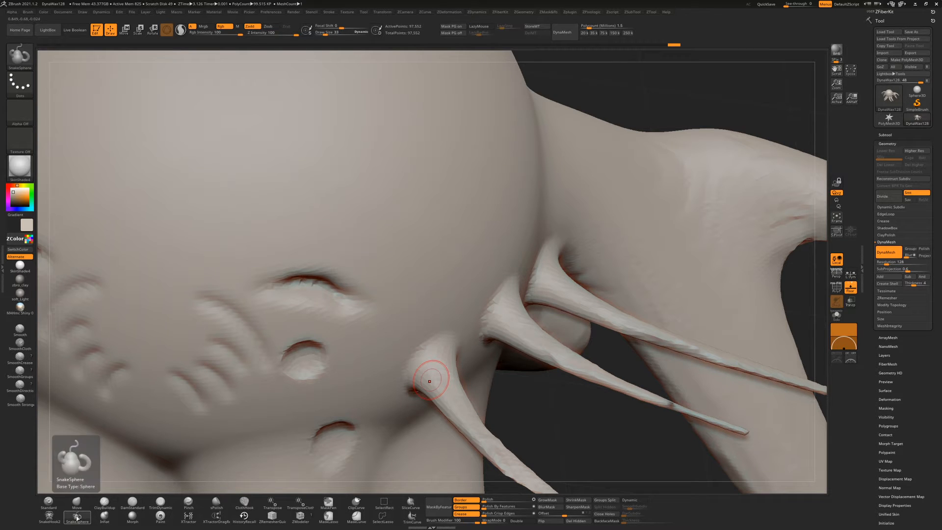
drag(445, 384, 471, 398)
key(ctrl+z)
drag(477, 431, 552, 426)
drag(586, 374, 657, 371)
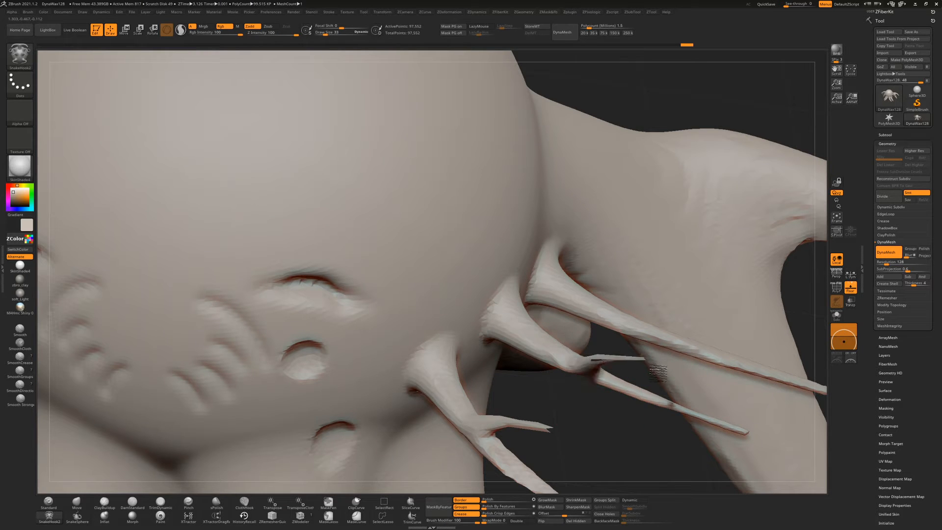
drag(656, 335, 724, 329)
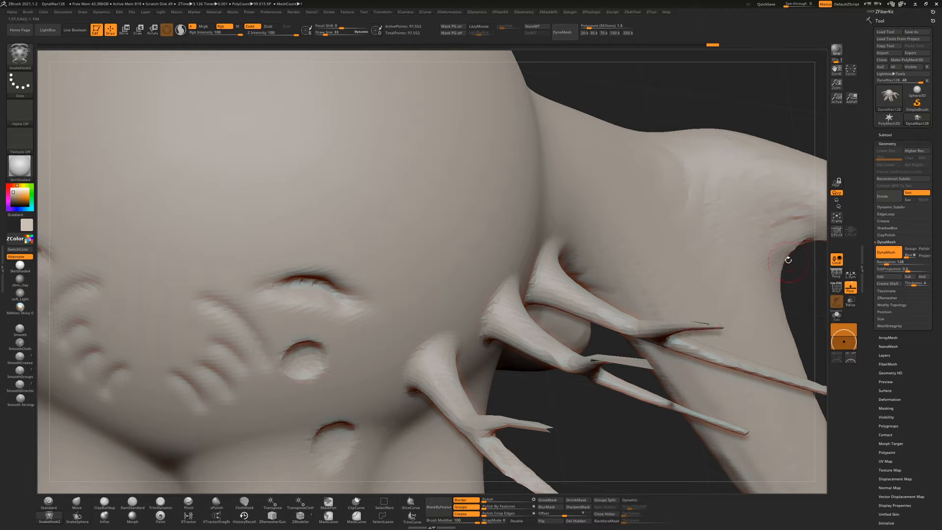
Pull mirrored rows of short horns out of the head, arching over the crown and down beside the eyes, with SnakeHook2
key(f)
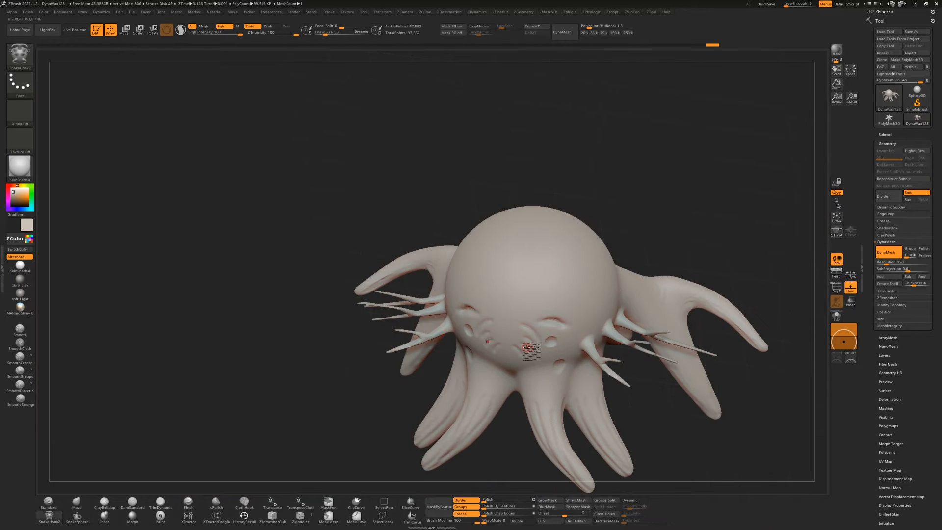
drag(569, 247, 581, 241)
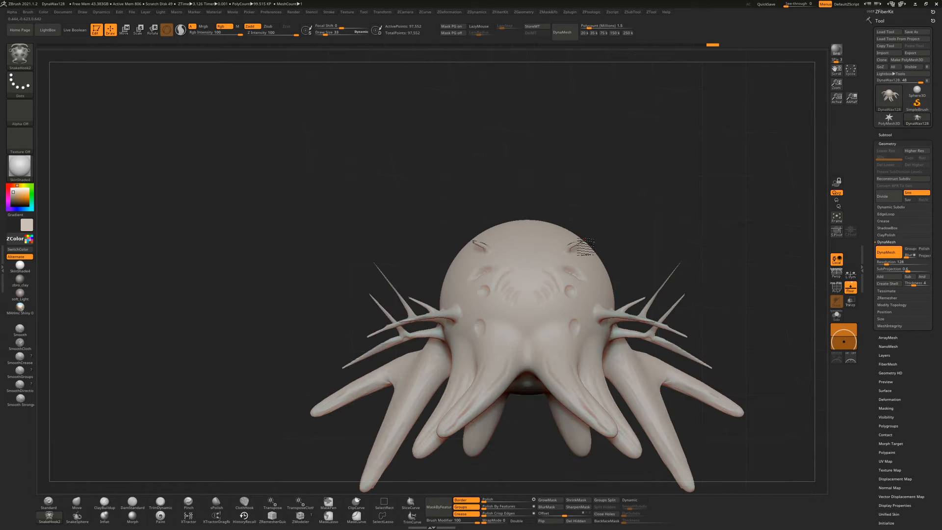
drag(598, 273, 602, 266)
mouse_move(553, 240)
mouse_down()
mouse_move(564, 228)
mouse_move(540, 216)
mouse_up()
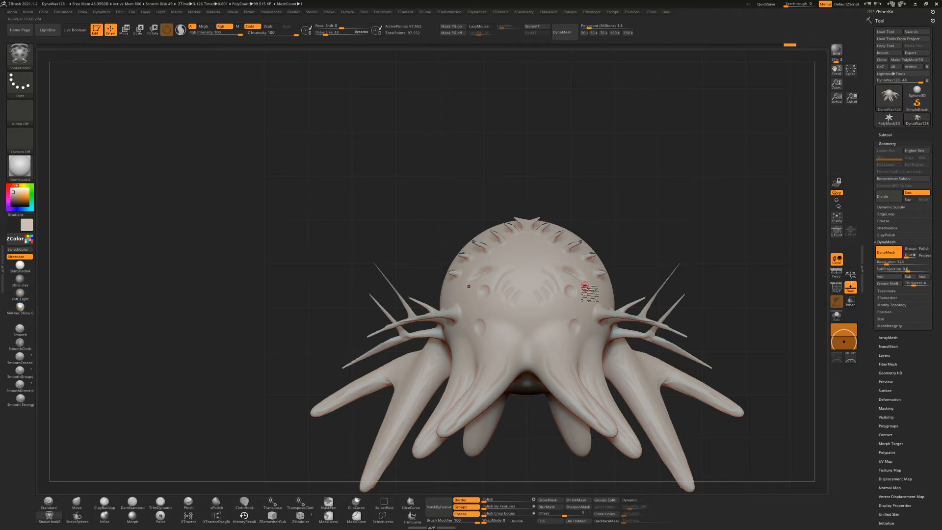
mouse_move(591, 287)
mouse_down()
mouse_move(598, 306)
mouse_move(613, 280)
mouse_up()
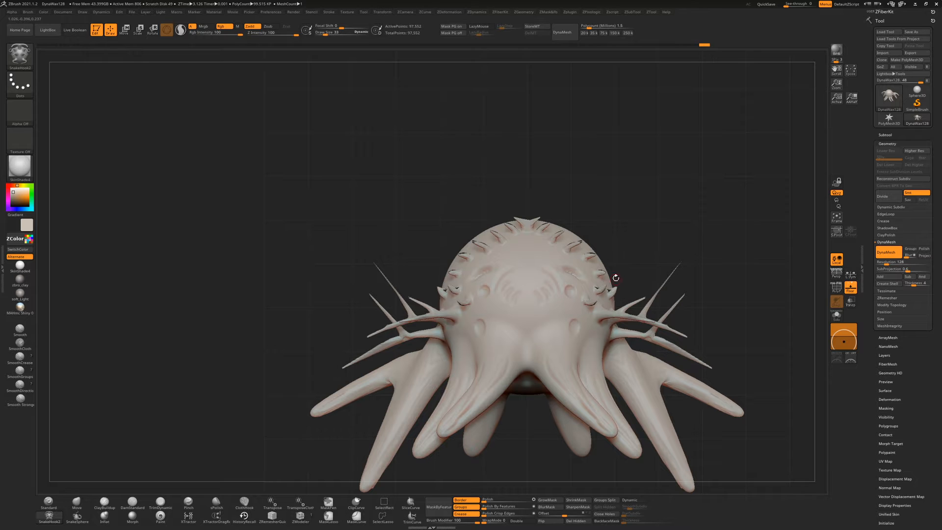
drag(636, 238, 663, 211)
Show the polygon wireframe and update the DynaMesh to rebuild the stretched horns and branched spikes
shift+drag(693, 249, 659, 250)
ctrl+drag(688, 198, 727, 283)
ctrl+drag(729, 163, 759, 250)
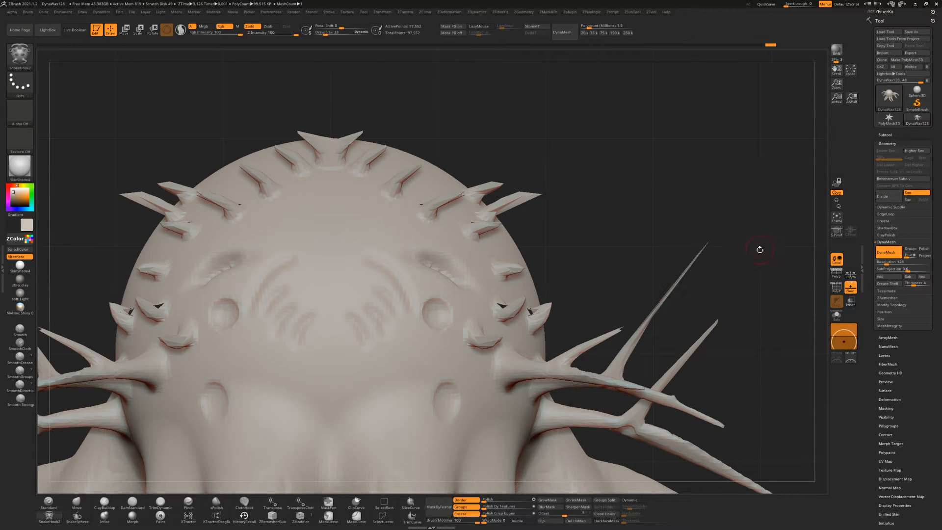
key(shift+f)
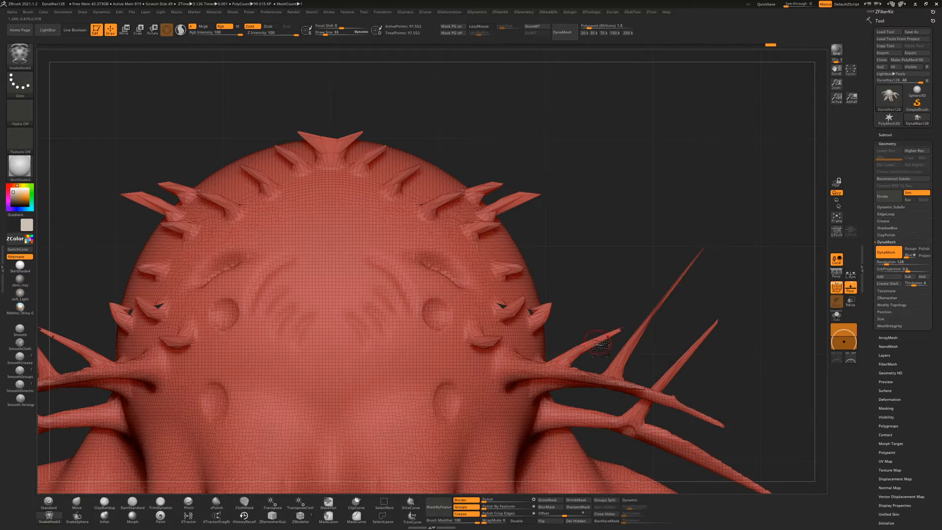
ctrl+drag(668, 164, 733, 240)
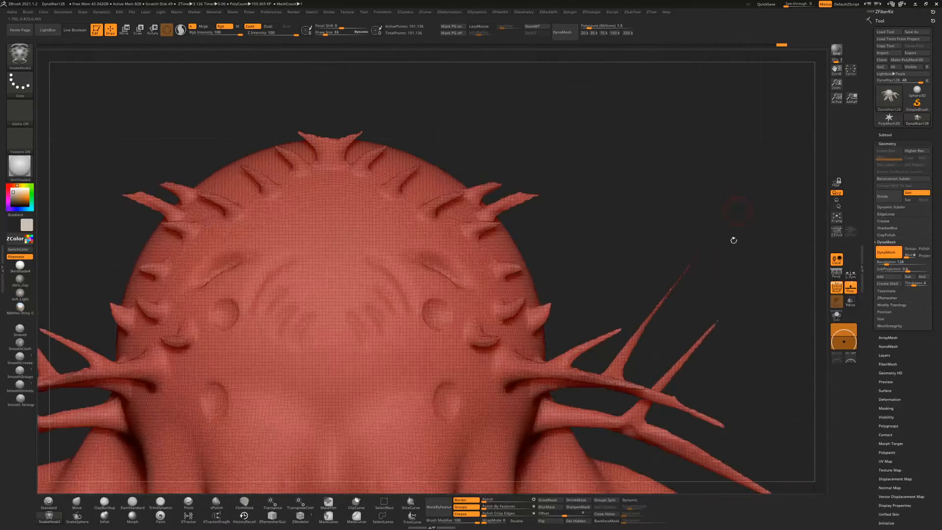
Set the DynaMesh resolution to 256 and try pulling a mirrored pair of strands down from the forehead wrinkles
mouse_move(696, 389)
mouse_down()
mouse_move(746, 385)
mouse_move(754, 371)
mouse_up()
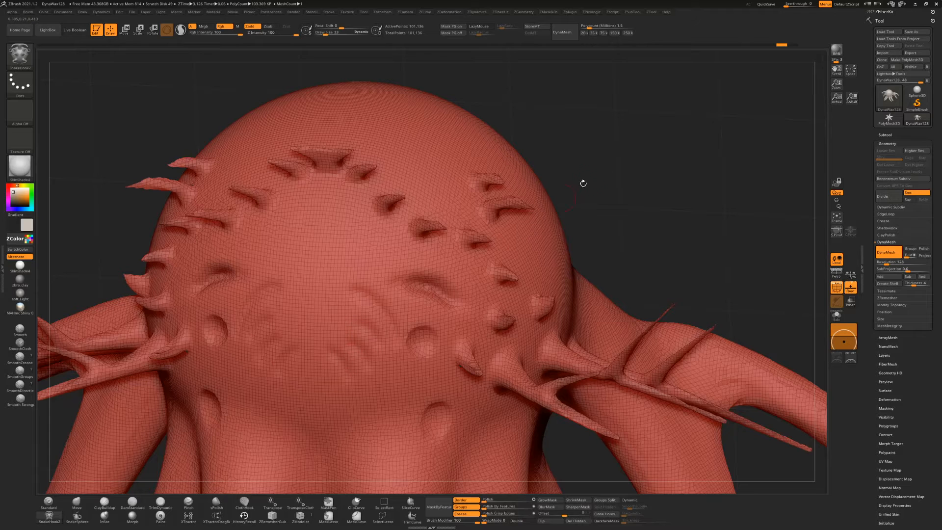
mouse_move(582, 183)
mouse_down()
mouse_move(651, 133)
mouse_move(617, 182)
mouse_up()
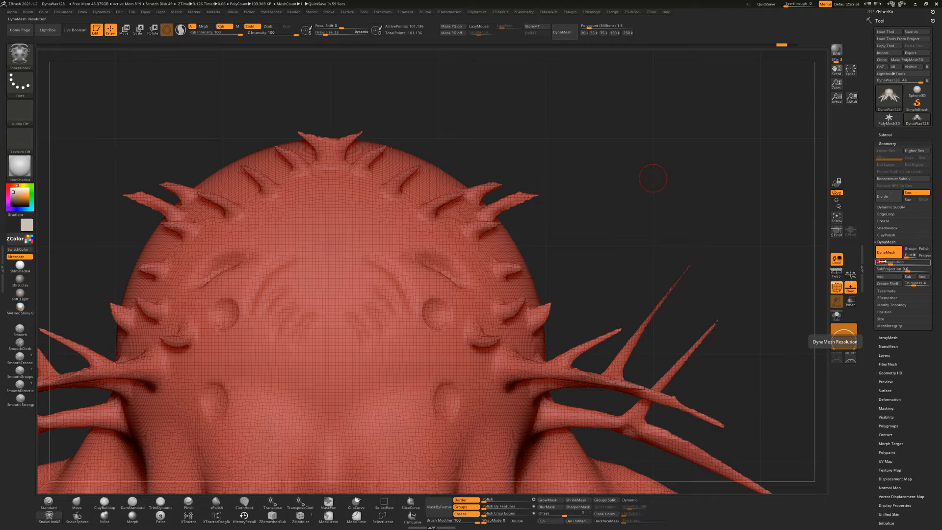
drag(412, 326, 366, 392)
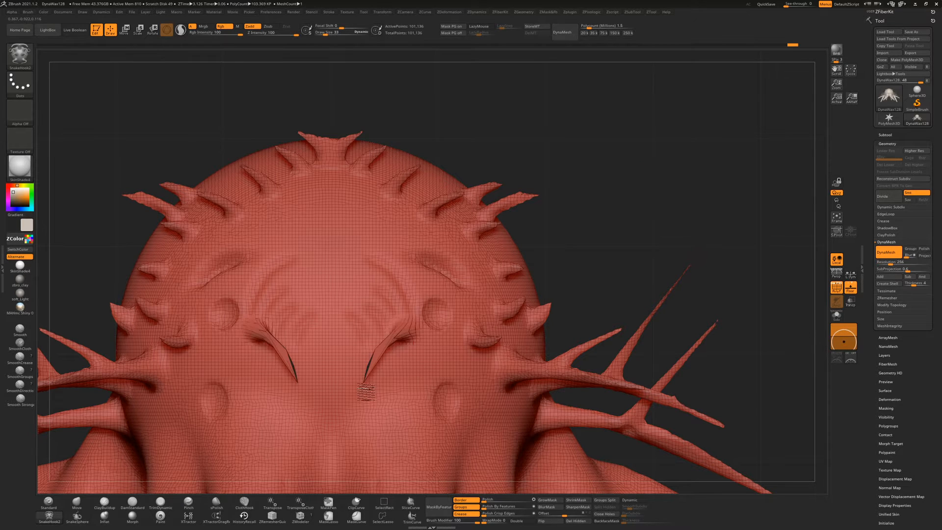
key(ctrl+z)
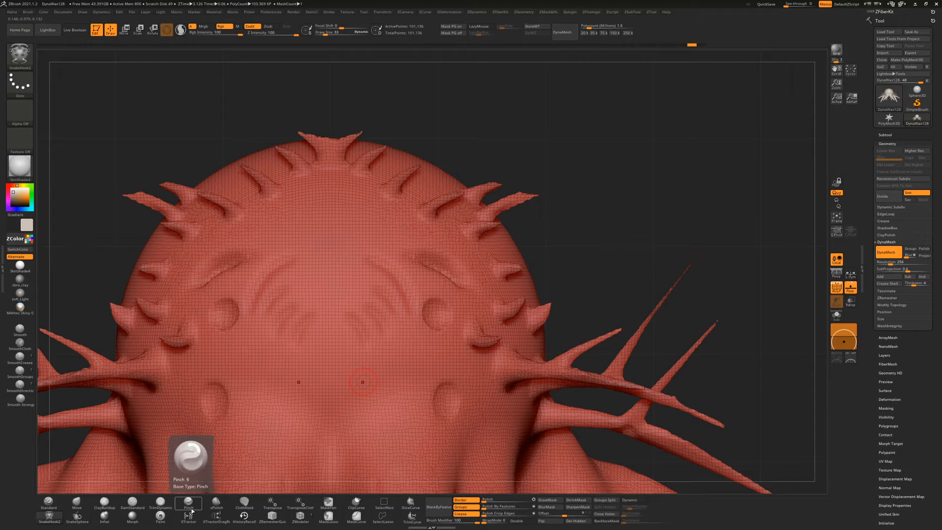
Choose the IMM Ind. Parts insert brush and its Crown Nut mesh
key(b)
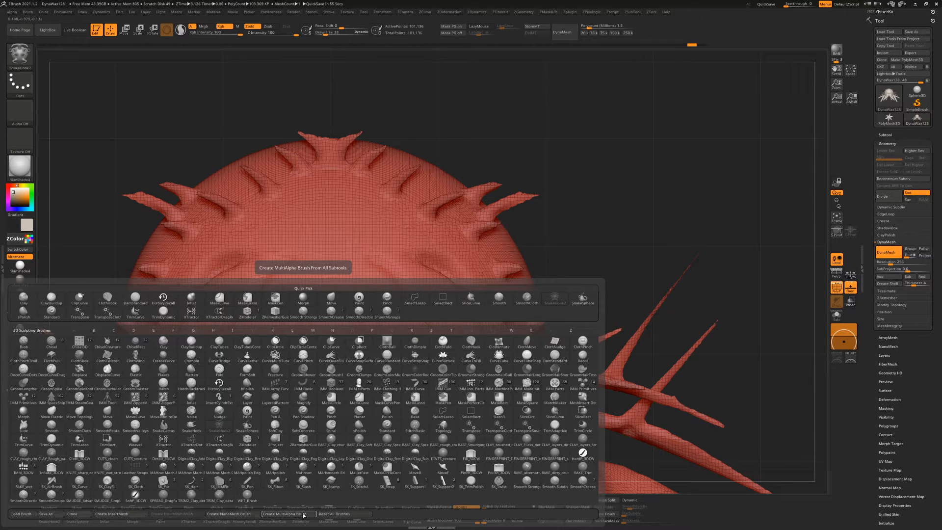
click(304, 514)
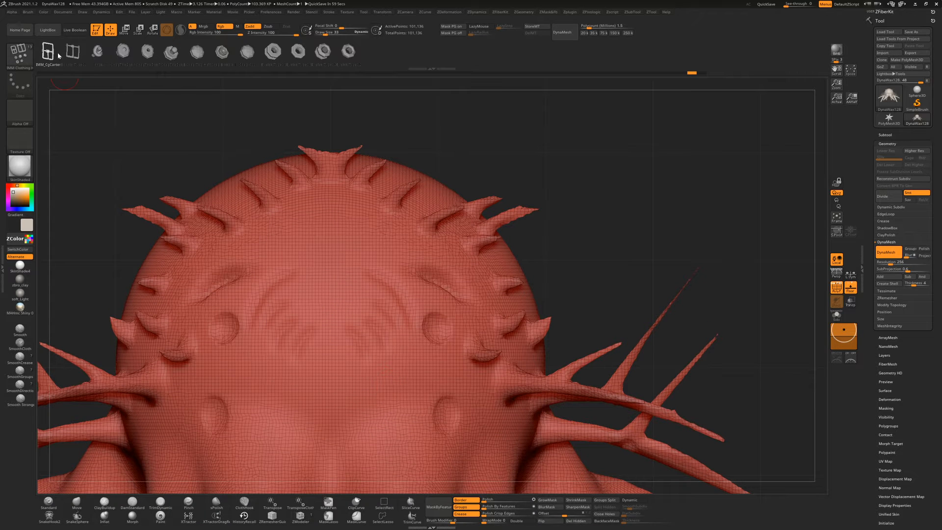
key(b)
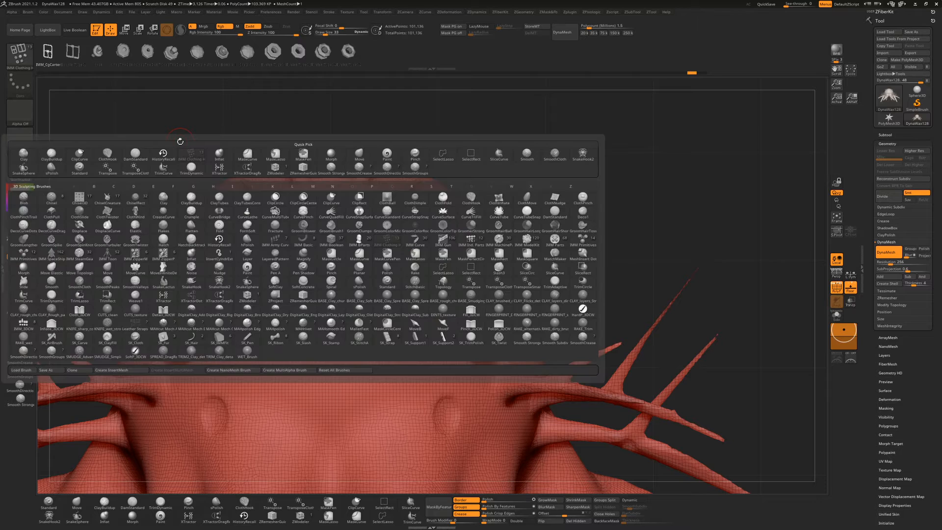
click(470, 239)
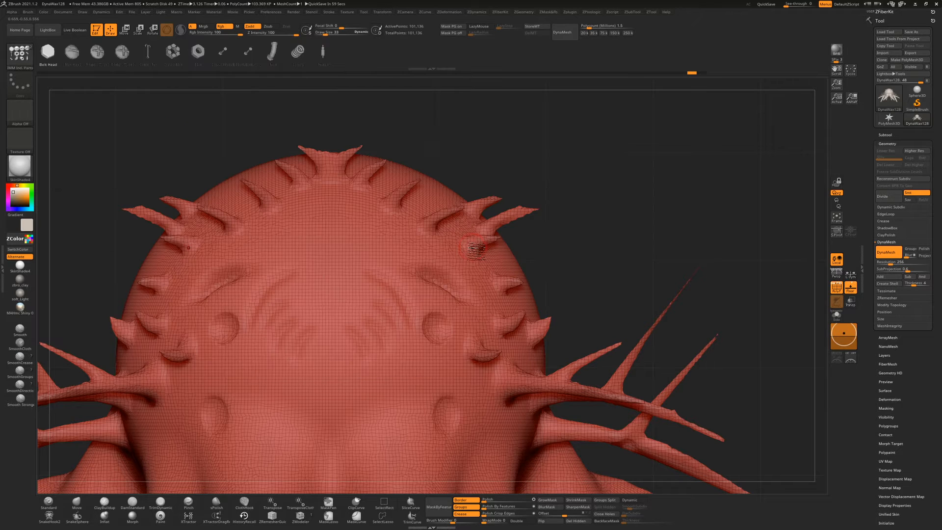
click(176, 51)
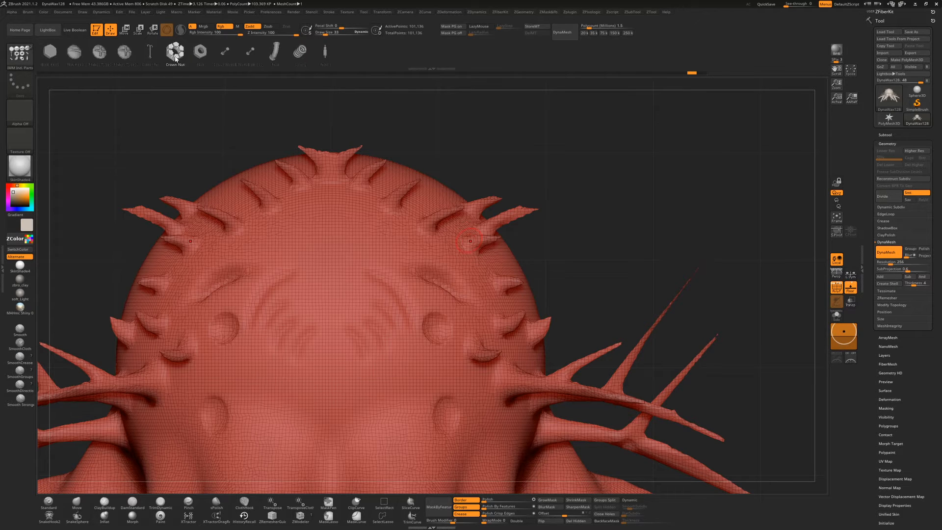
Try inserting a mirrored pair of Crown Nuts over the brow between the eye sockets
drag(410, 305, 429, 276)
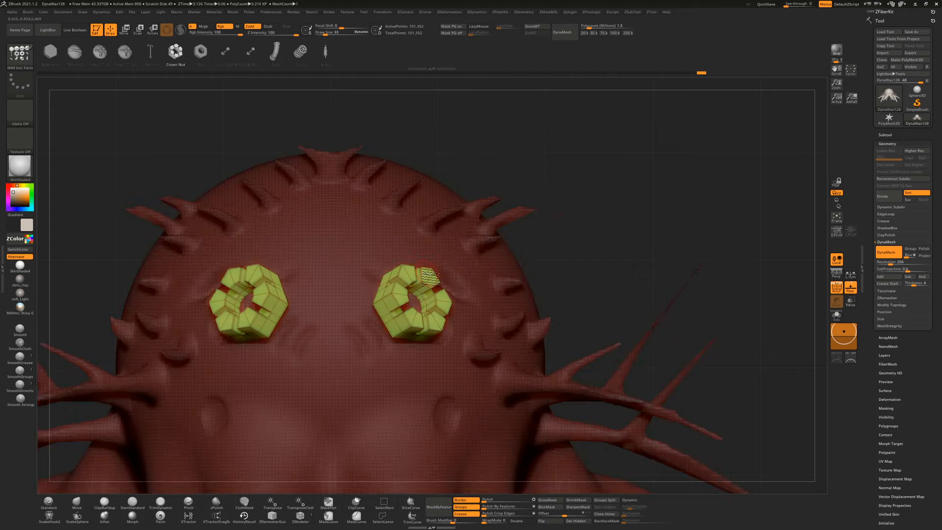
mouse_move(625, 208)
mouse_down()
mouse_move(603, 225)
mouse_move(618, 226)
mouse_move(618, 212)
mouse_up()
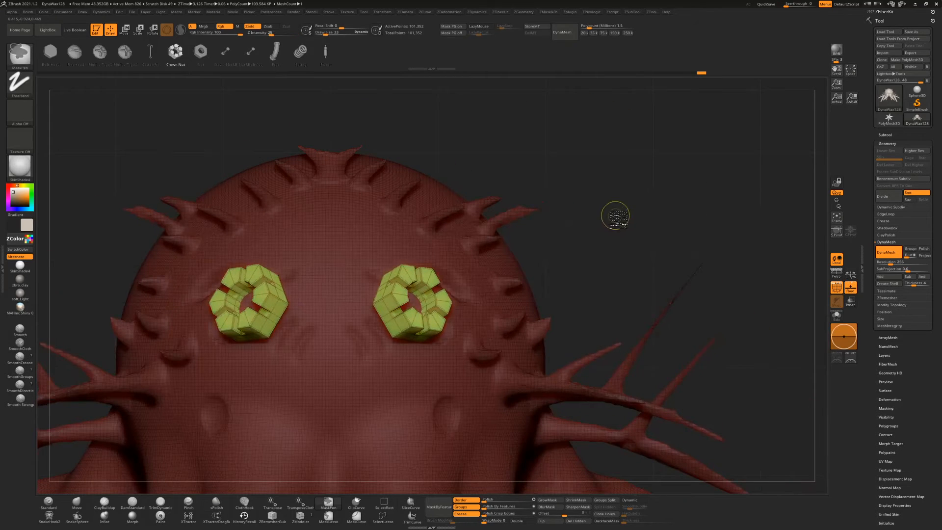
key(ctrl+z)
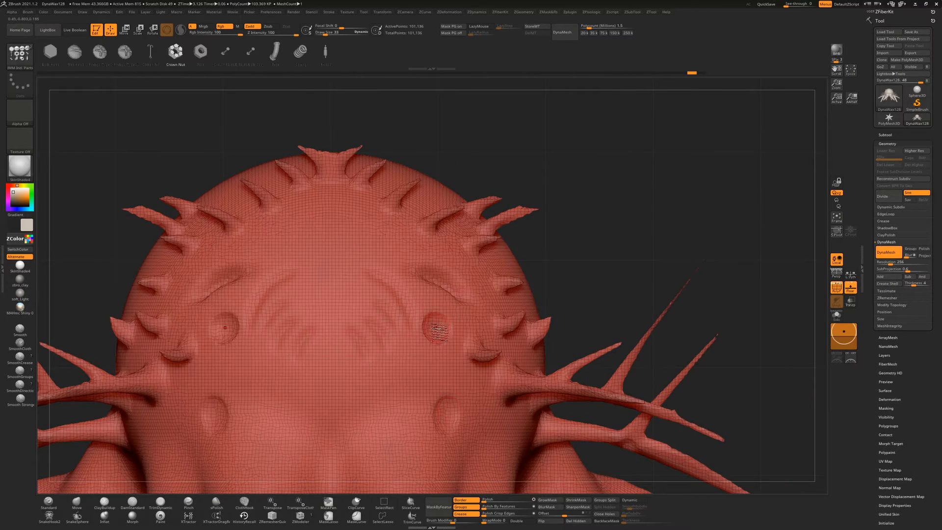
Insert mirrored Crown Nuts over the upper and lower eye sockets, then clear the mask and fuse them with a DynaMesh update
drag(443, 327, 458, 372)
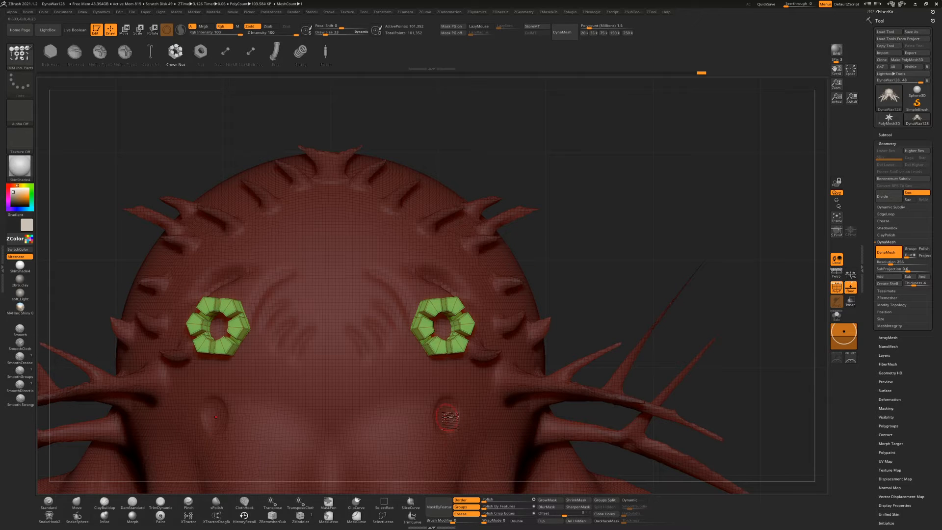
drag(450, 420, 447, 454)
ctrl+drag(632, 206, 638, 247)
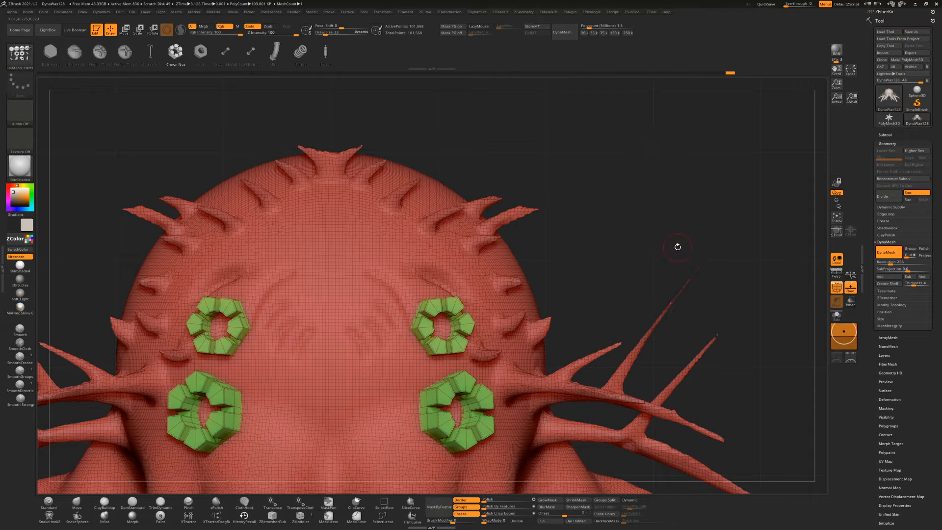
mouse_move(593, 146)
ctrl+mouse_down()
mouse_move(637, 241)
mouse_move(677, 231)
mouse_move(648, 263)
mouse_move(648, 294)
ctrl+mouse_up()
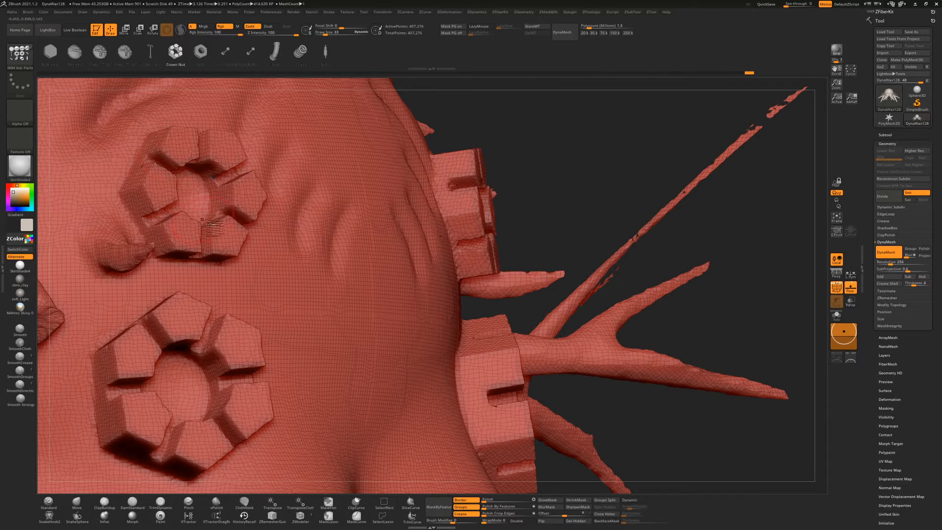
Set the DynaMesh resolution to 512
drag(568, 125, 486, 269)
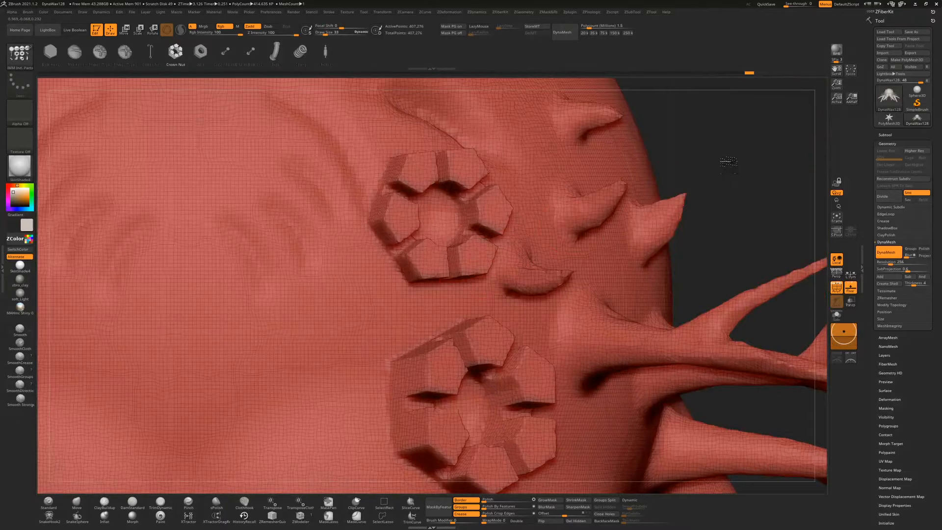
alt+drag(728, 164, 668, 93)
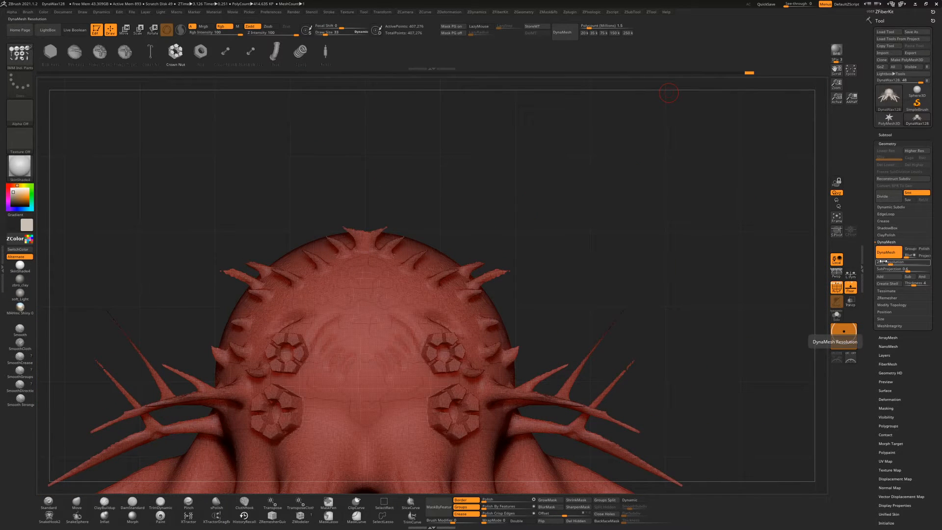
click(884, 262)
text(512)
key(Return)
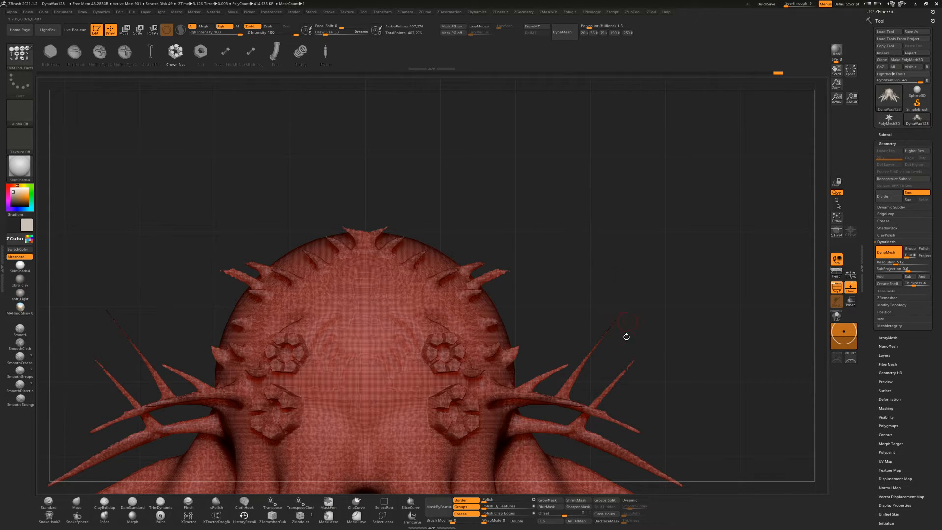
Switch the insert mesh to Spring and try placing a mirrored pair on the lower face, undoing the placement
mouse_move(622, 315)
mouse_down()
mouse_move(650, 219)
mouse_move(650, 253)
mouse_up()
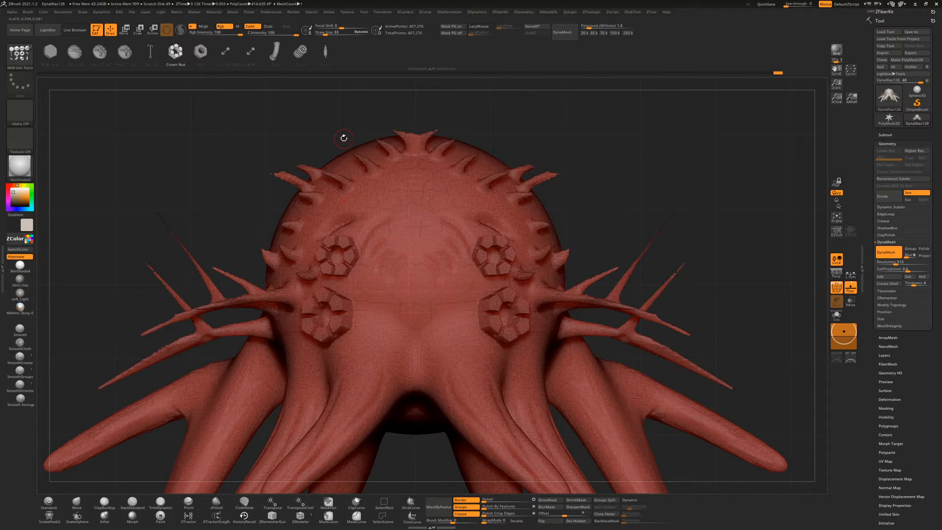
click(300, 52)
drag(475, 388, 481, 388)
key(ctrl+z)
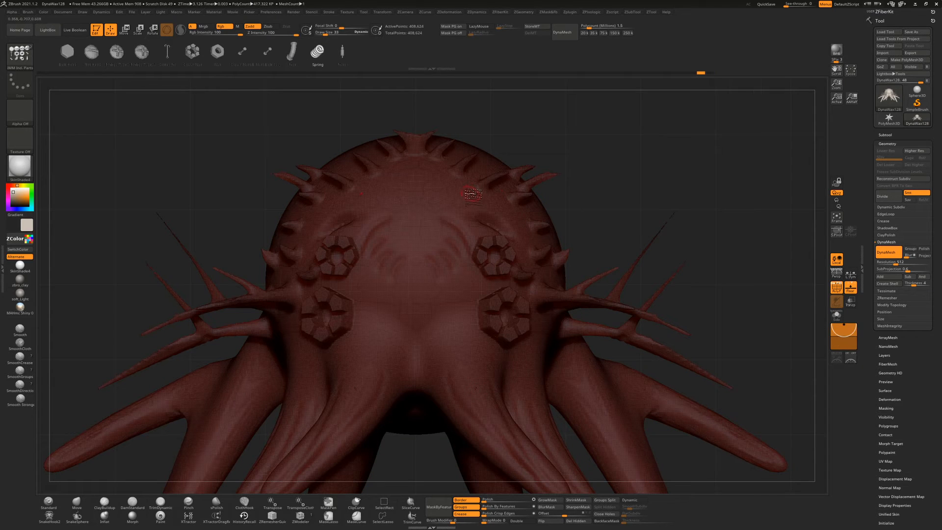
key(ctrl+z)
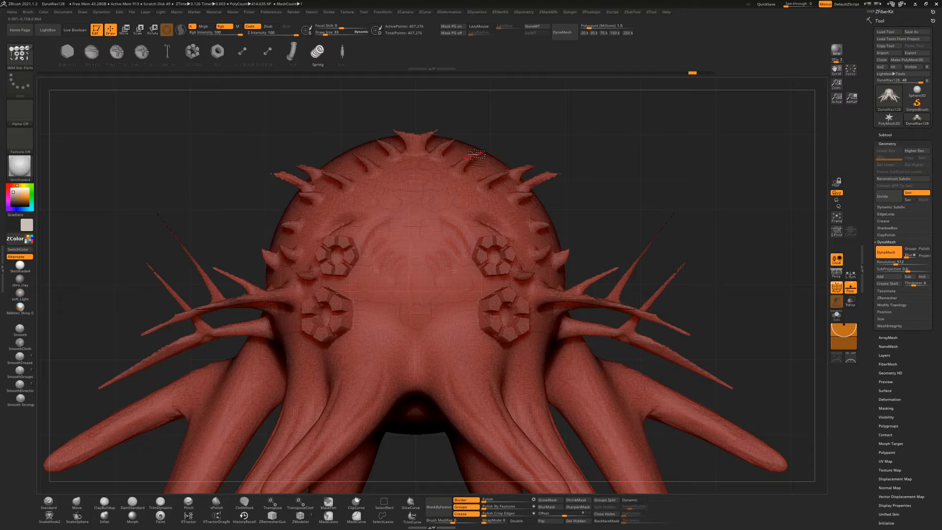
Insert mirrored Springs along both sides of the head and a large one on the crown, fusing them with a DynaMesh update
mouse_move(543, 224)
mouse_down()
mouse_move(558, 234)
mouse_move(557, 268)
mouse_move(569, 272)
mouse_up()
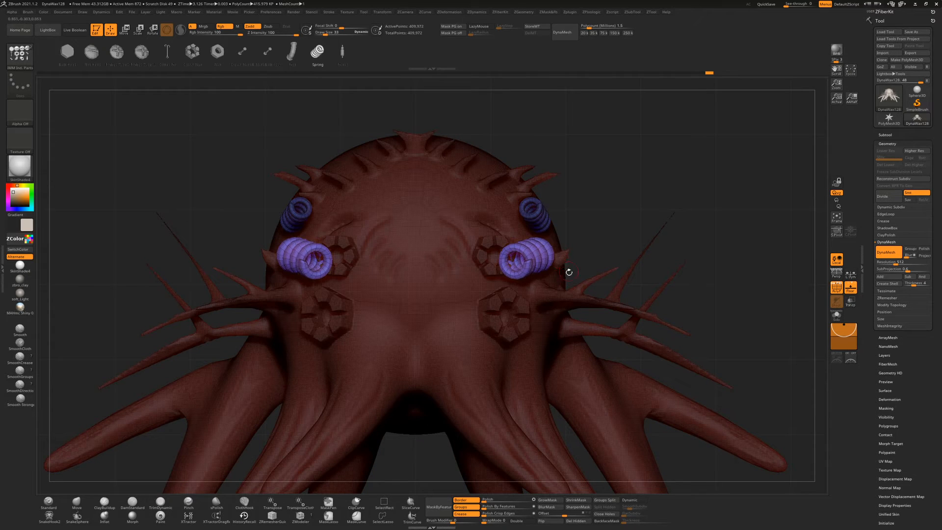
drag(528, 191, 560, 162)
drag(420, 131, 452, 93)
ctrl+drag(677, 183, 712, 231)
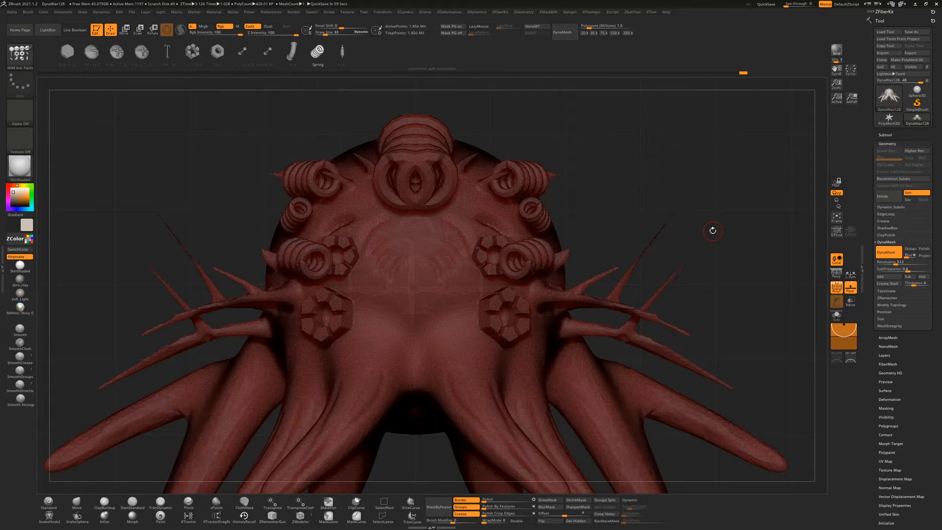
Examine the fused springs, nuts and tentacles close up and from the front, side, top and underside
drag(697, 196, 699, 214)
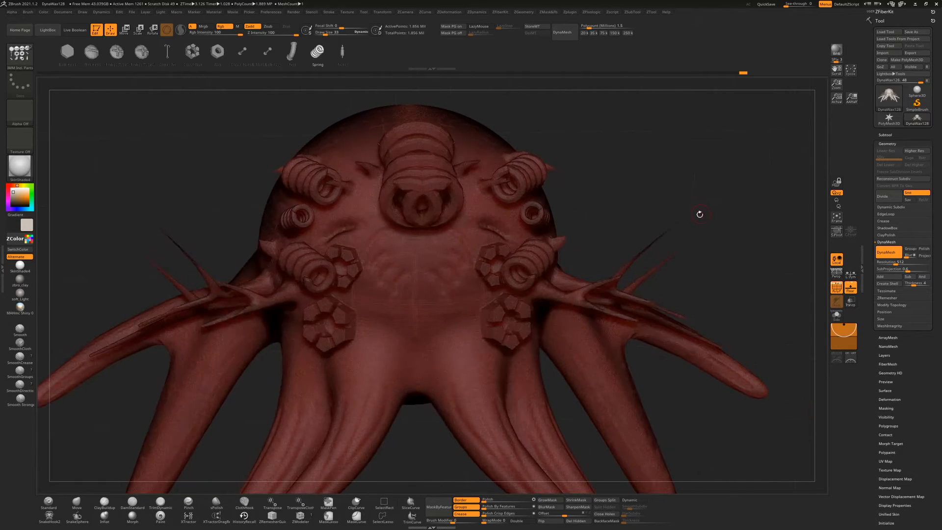
alt+drag(648, 193, 654, 257)
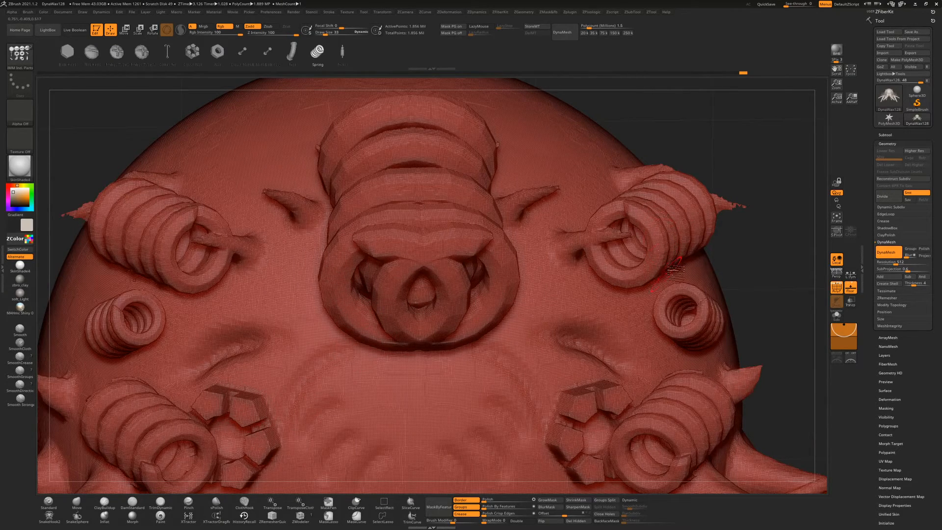
drag(760, 292, 755, 260)
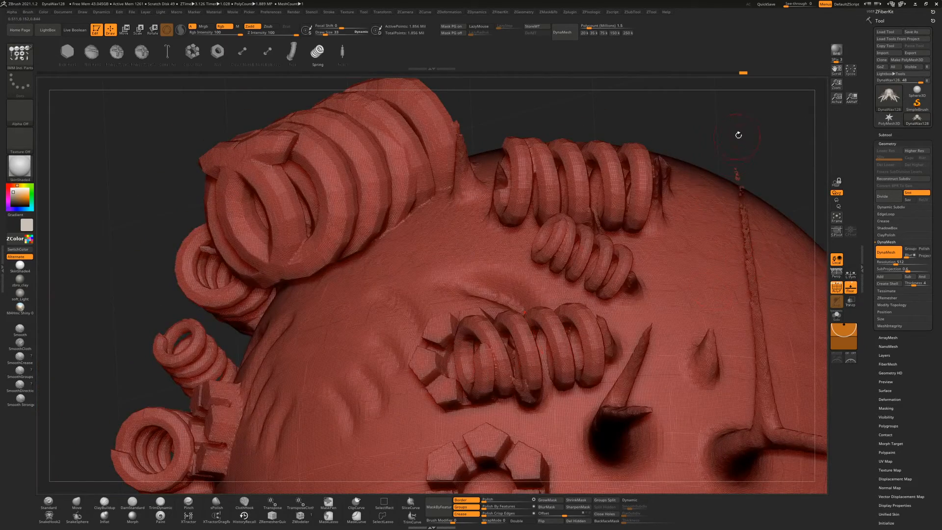
alt+drag(764, 149, 733, 108)
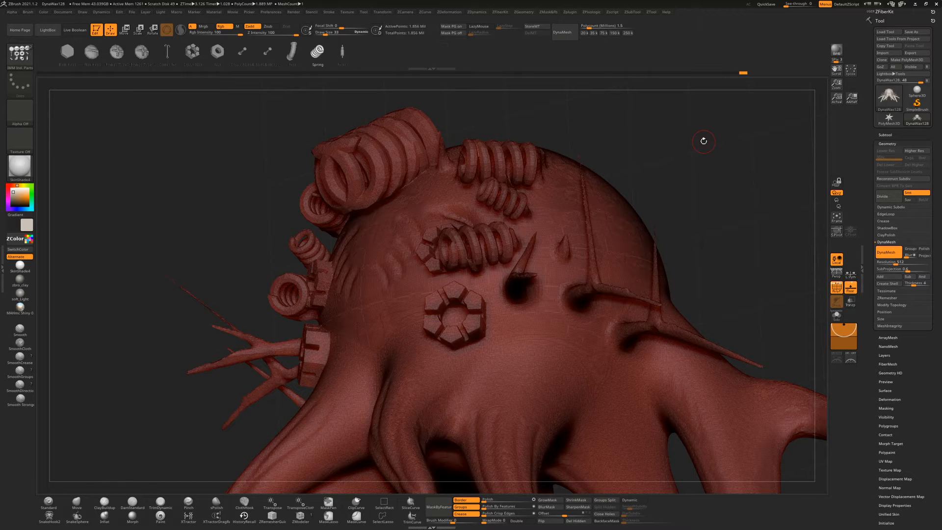
shift+drag(724, 206, 695, 306)
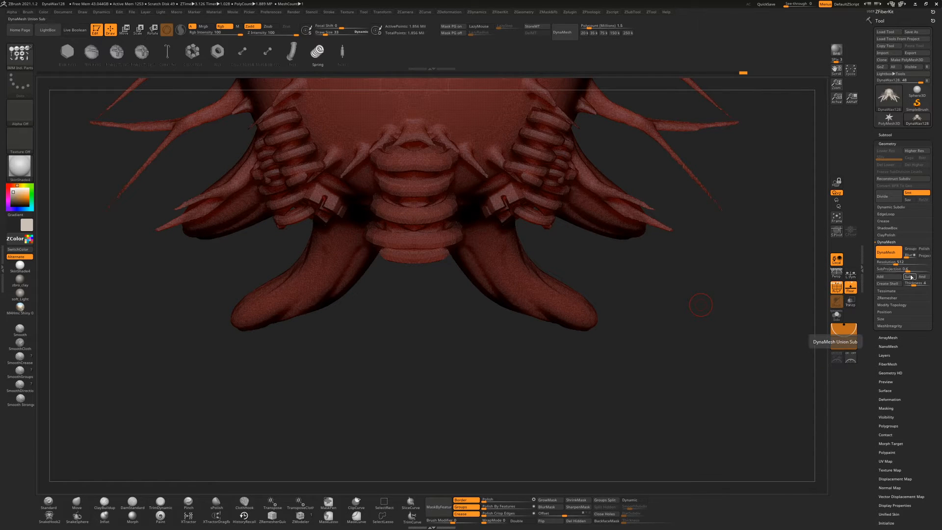
drag(728, 341, 726, 313)
alt+drag(745, 255, 687, 170)
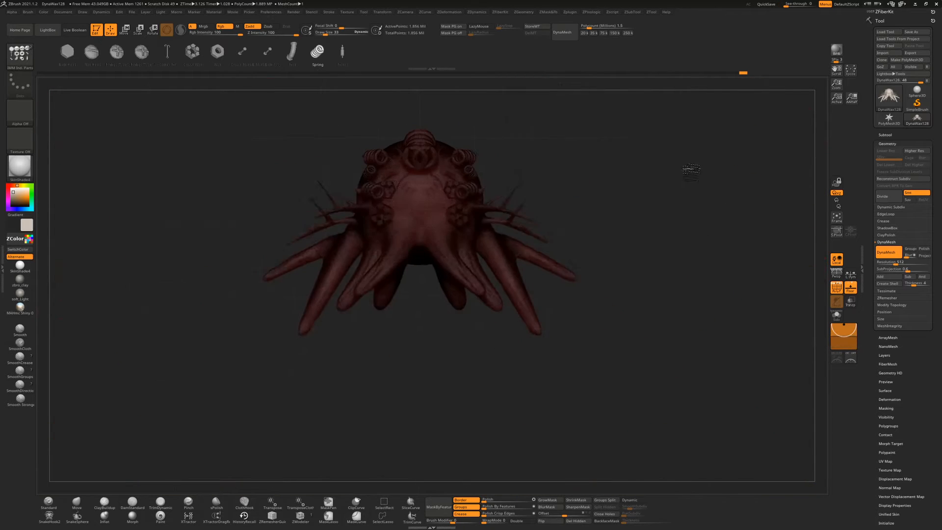
alt+drag(686, 214, 684, 271)
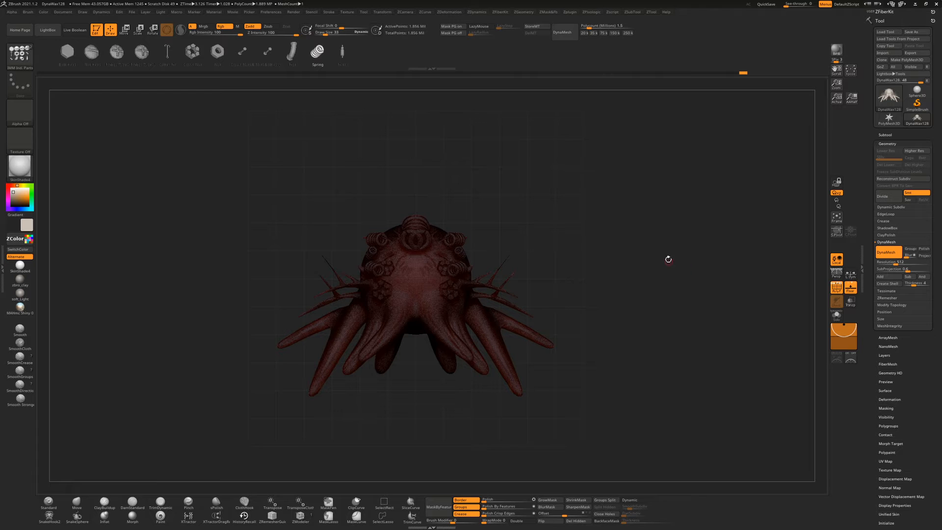
alt+drag(668, 259, 685, 346)
mouse_move(681, 246)
mouse_down()
mouse_move(706, 238)
mouse_move(698, 254)
mouse_move(677, 223)
mouse_move(660, 267)
mouse_move(635, 225)
mouse_move(641, 267)
mouse_move(681, 270)
mouse_move(744, 245)
mouse_up()
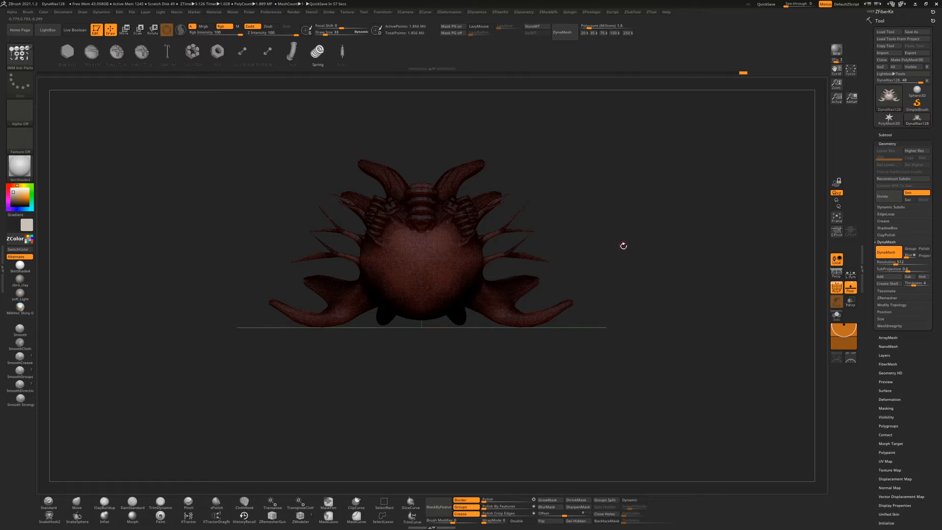
mouse_move(623, 245)
mouse_down()
mouse_move(662, 263)
mouse_move(637, 275)
mouse_move(652, 271)
mouse_up()
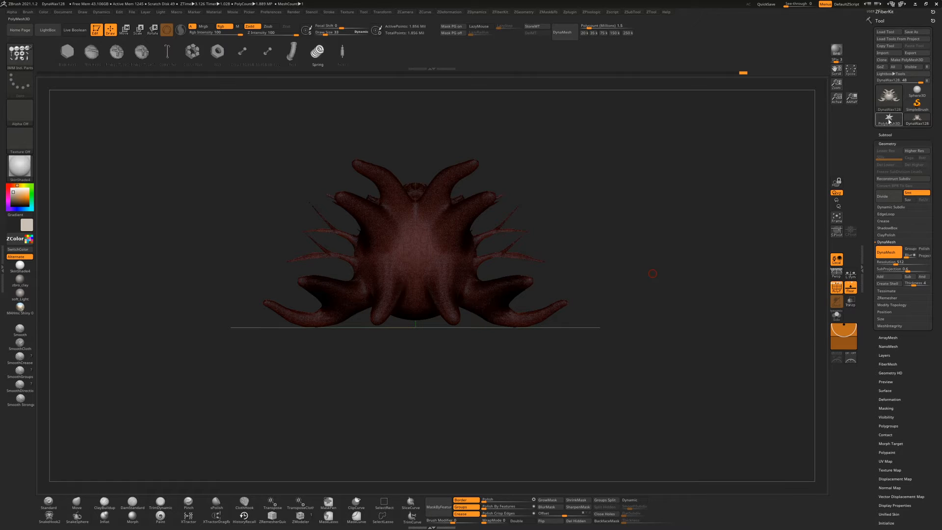
Switch the active tool from the creature to the PolyMesh3D star
click(889, 119)
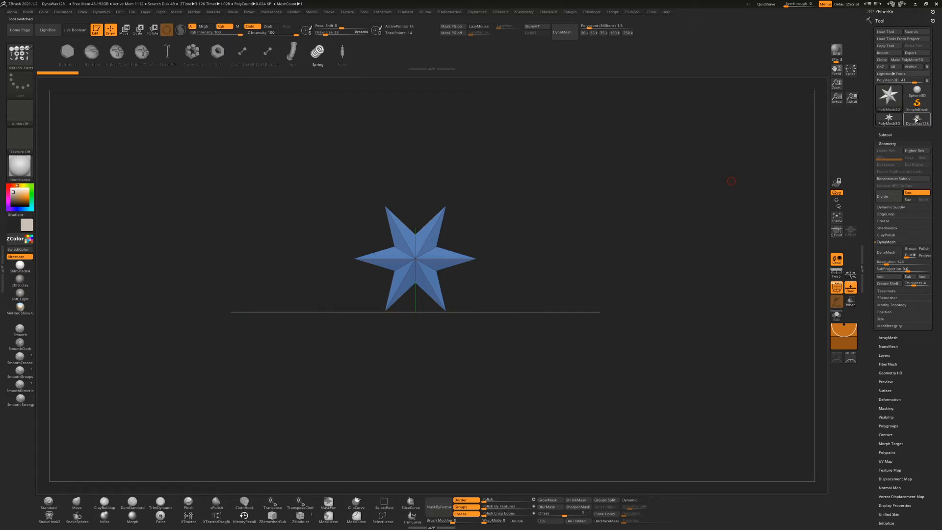
click(891, 109)
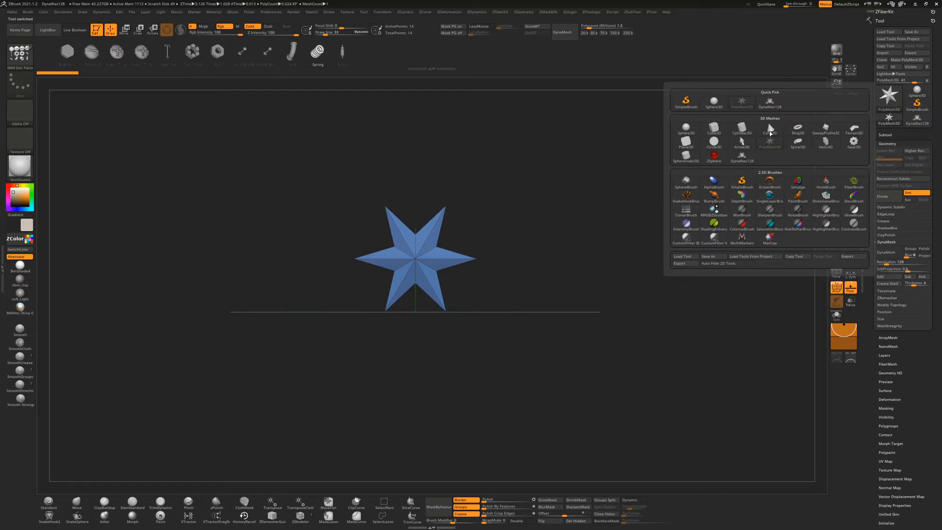
click(917, 118)
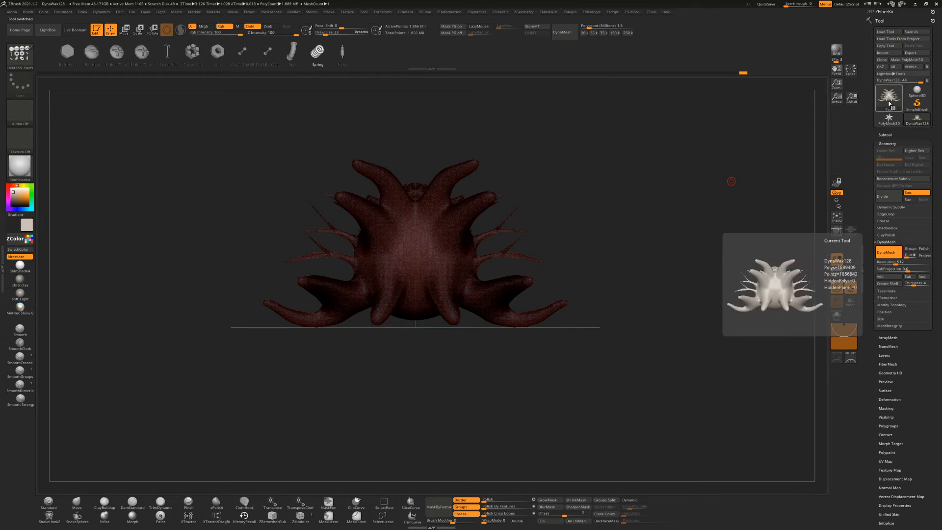
click(889, 97)
click(892, 120)
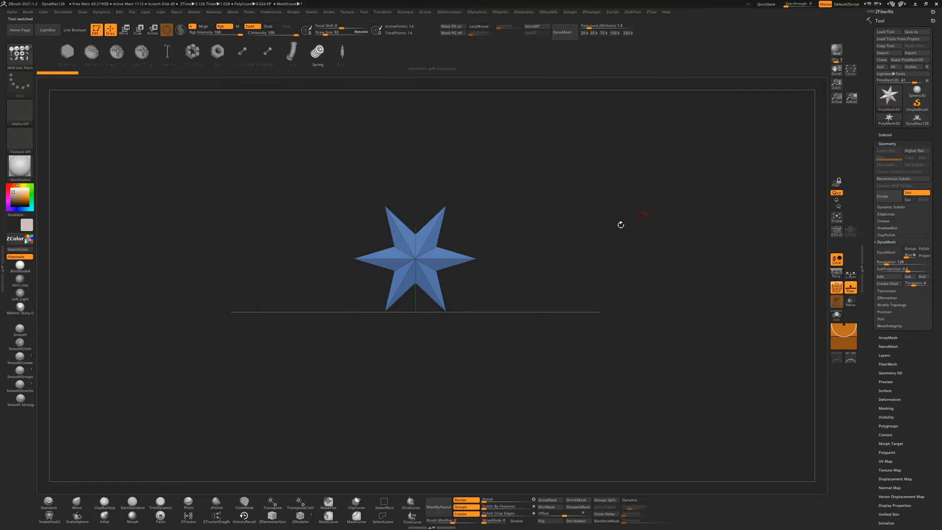
Scale the PolyMesh3D star up uniformly to many times its size with the Move gizmo and frame it
drag(620, 222, 613, 241)
key(w)
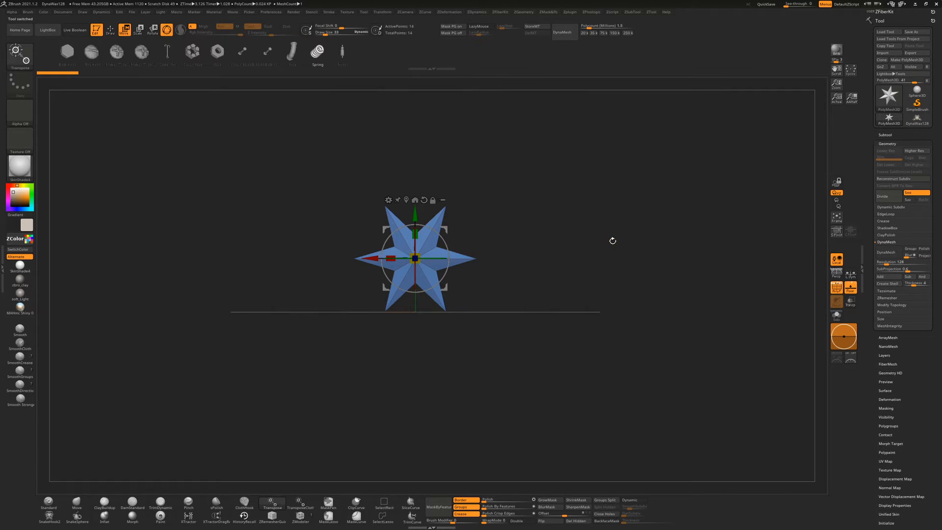
drag(415, 258, 736, 77)
drag(415, 258, 852, 23)
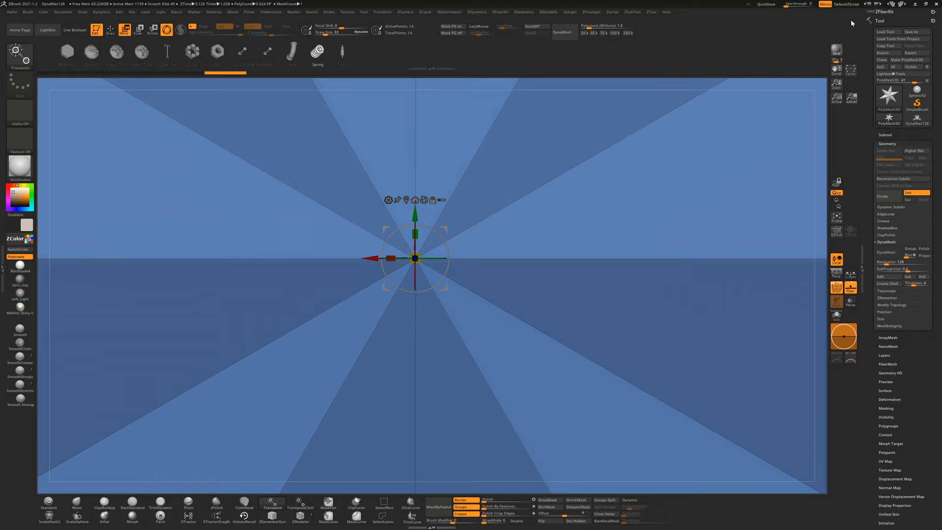
key(f)
drag(685, 368, 658, 356)
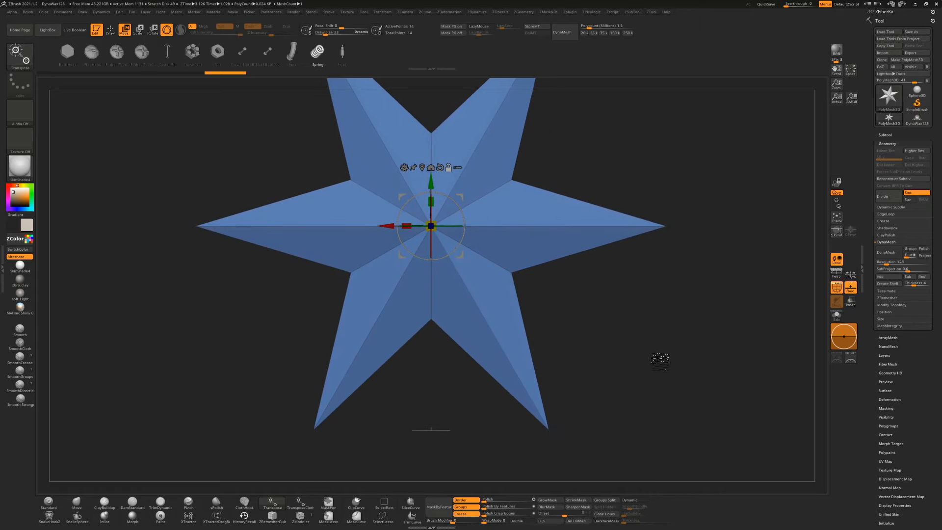
Apply DynaMesh to the enlarged star at resolution 128 and examine its mesh from several angles
click(889, 256)
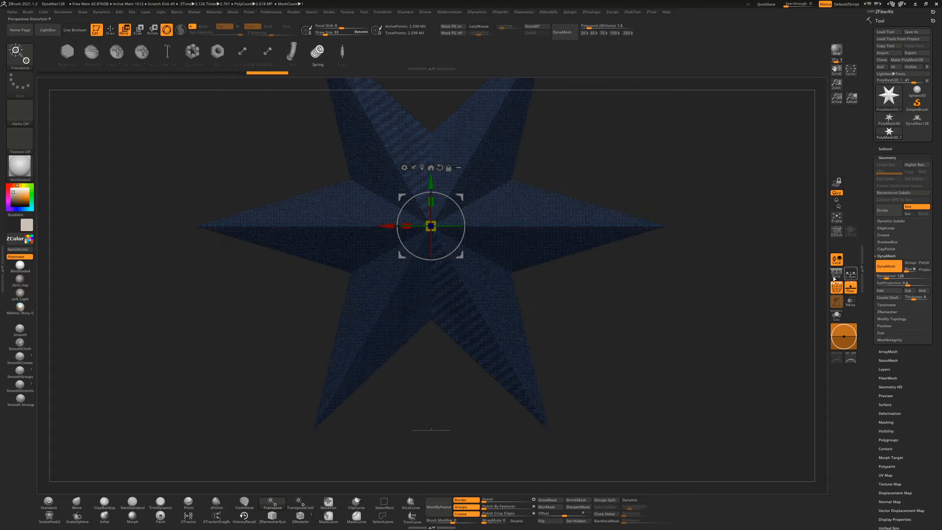
key(q)
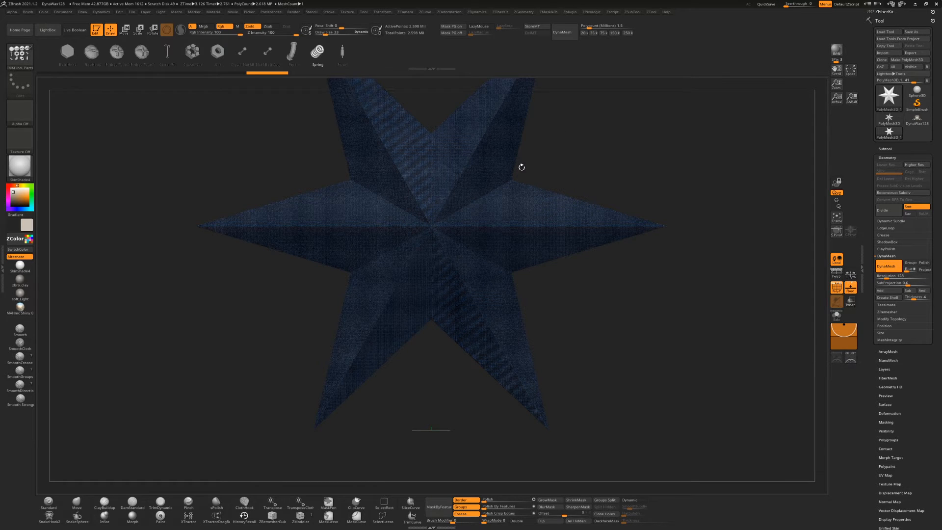
drag(665, 162, 643, 147)
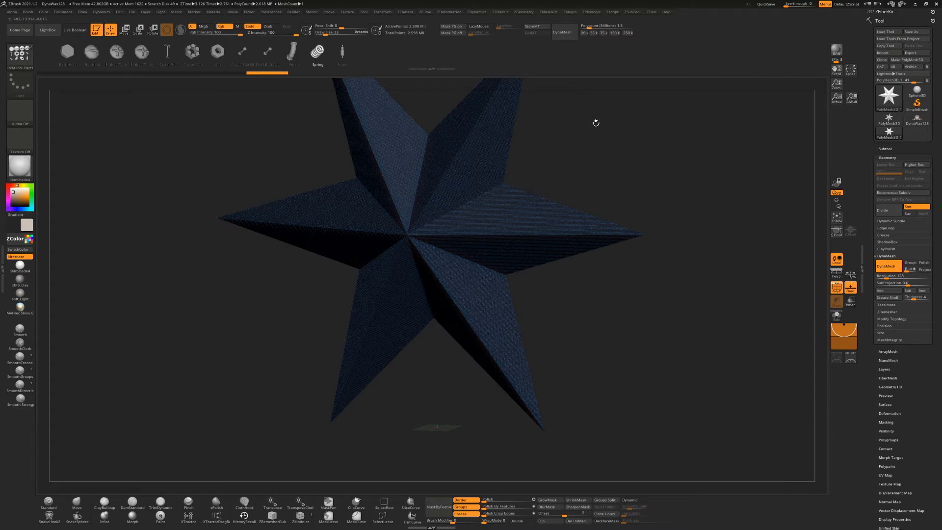
drag(595, 122, 688, 305)
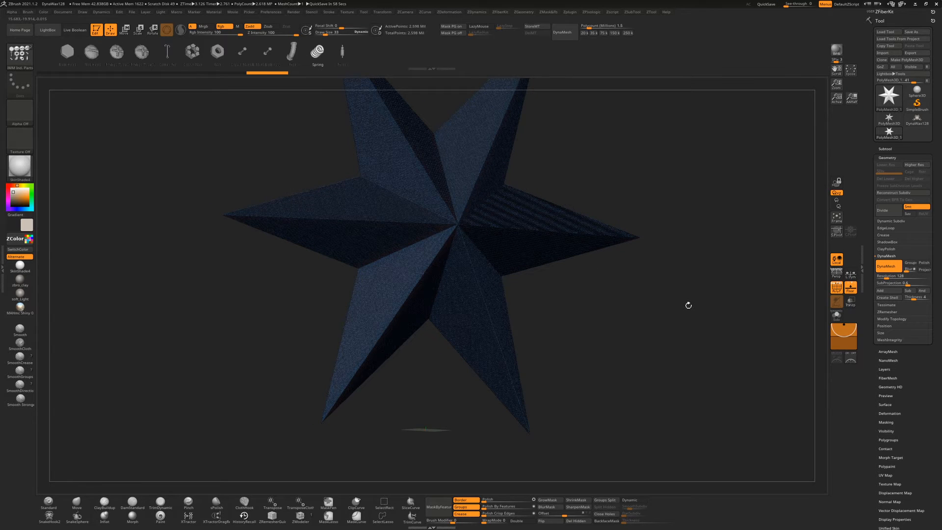
drag(688, 305, 667, 332)
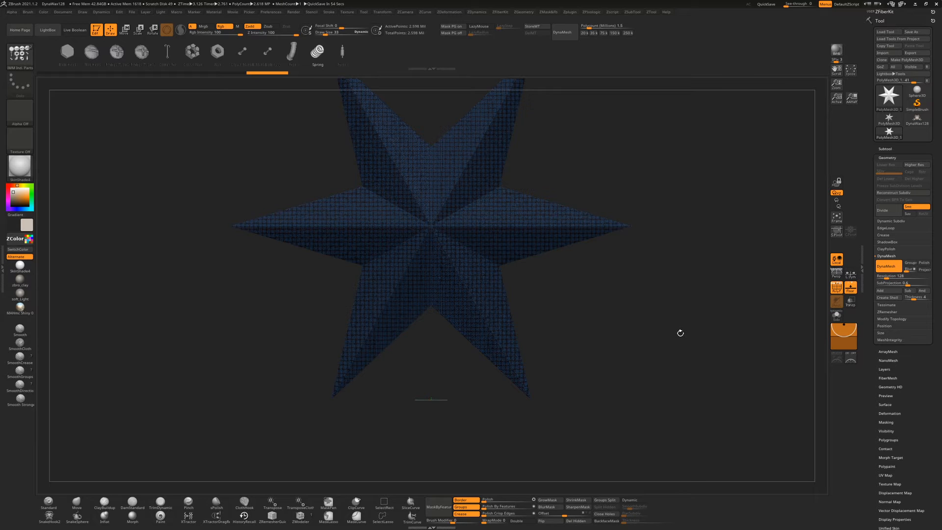
Display the star's size values and update the Scale Master sliders to the subtool size in centimetres
click(883, 333)
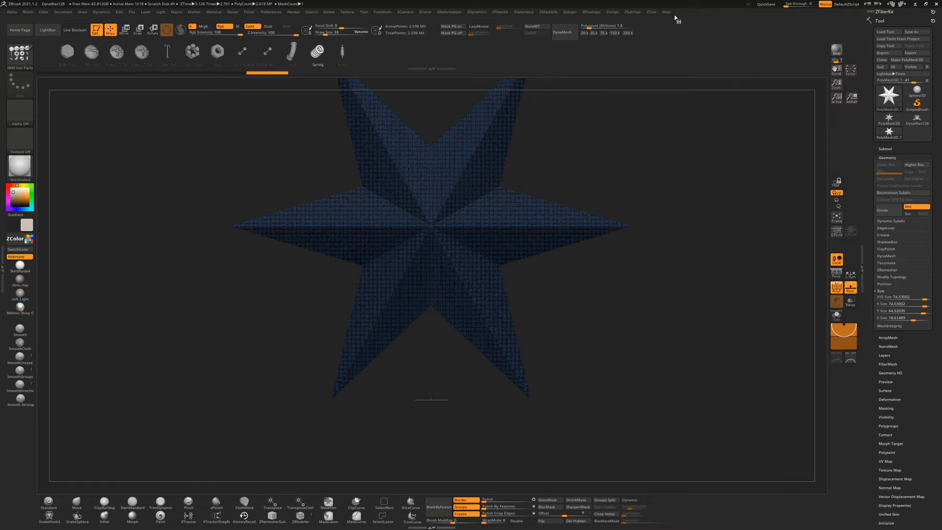
click(570, 13)
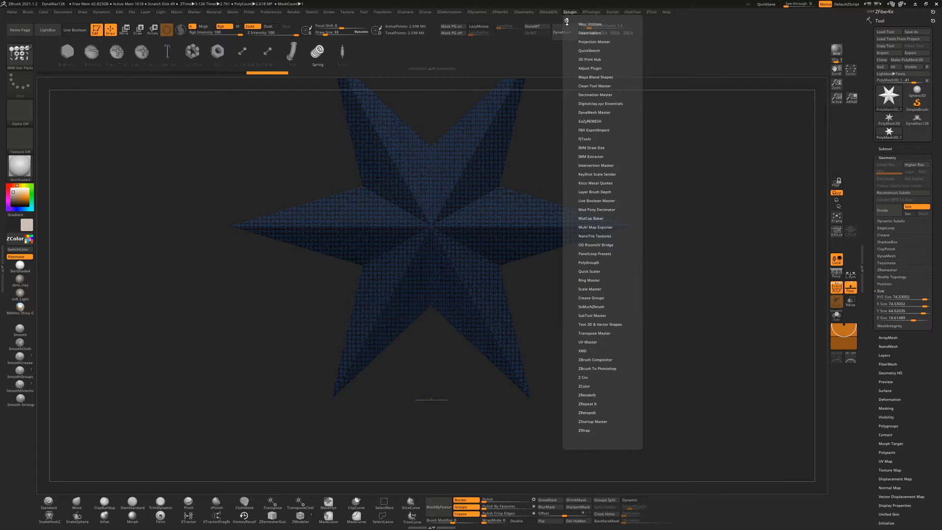
click(567, 21)
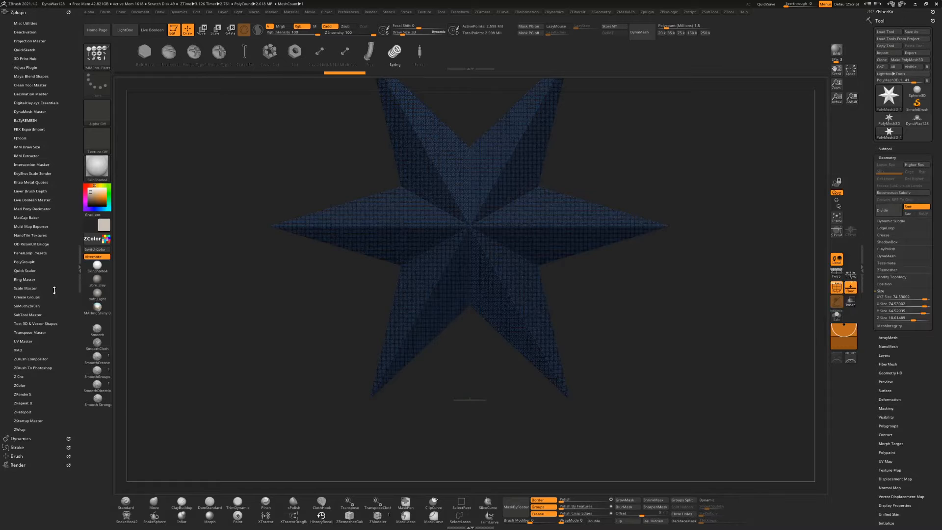
click(31, 288)
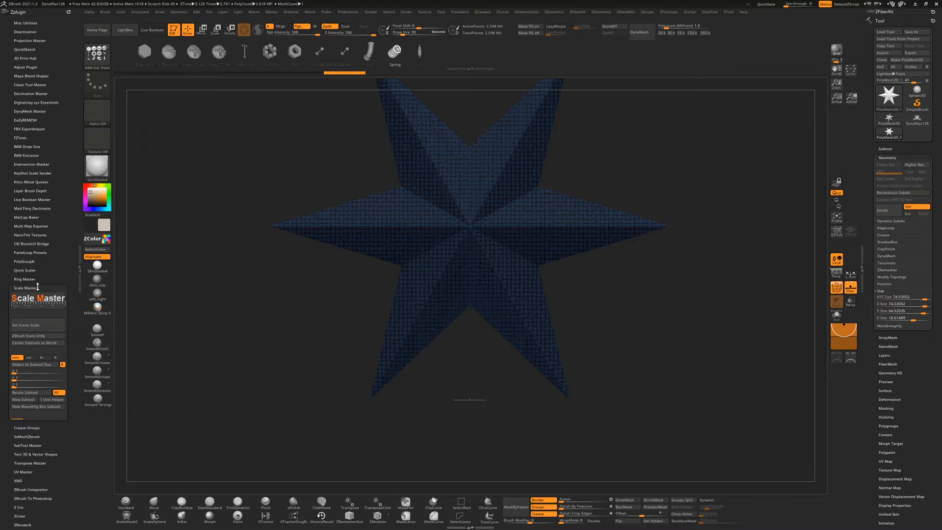
click(30, 357)
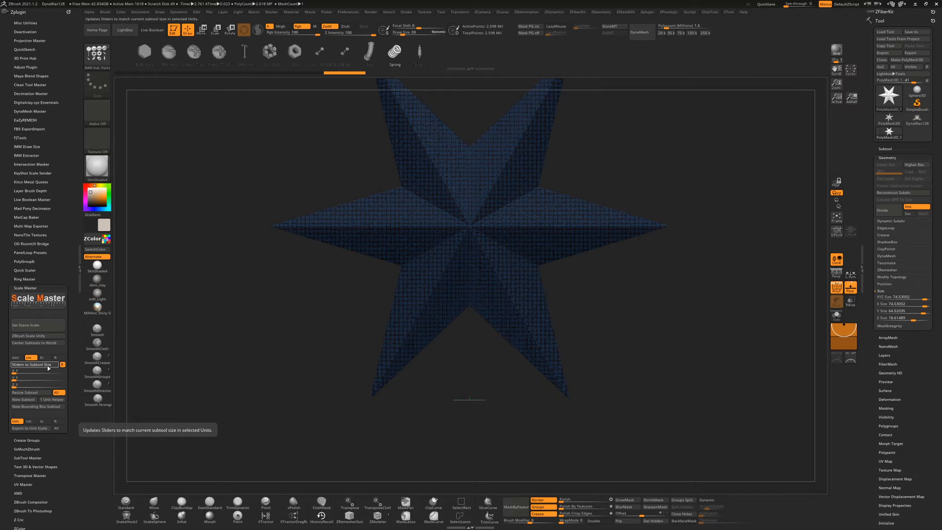
click(48, 366)
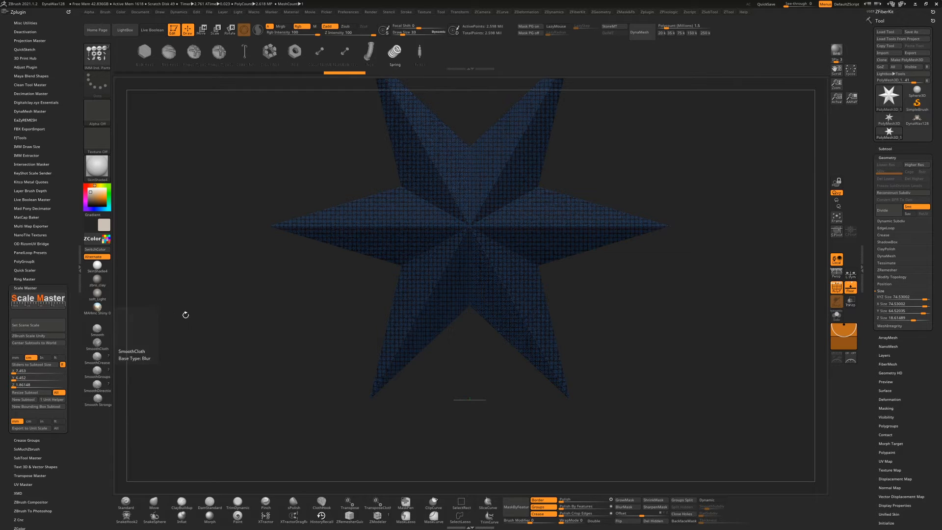
Scale the star down uniformly with the gizmo in repeated steps to an XYZ size of about 0.001
drag(287, 344, 321, 363)
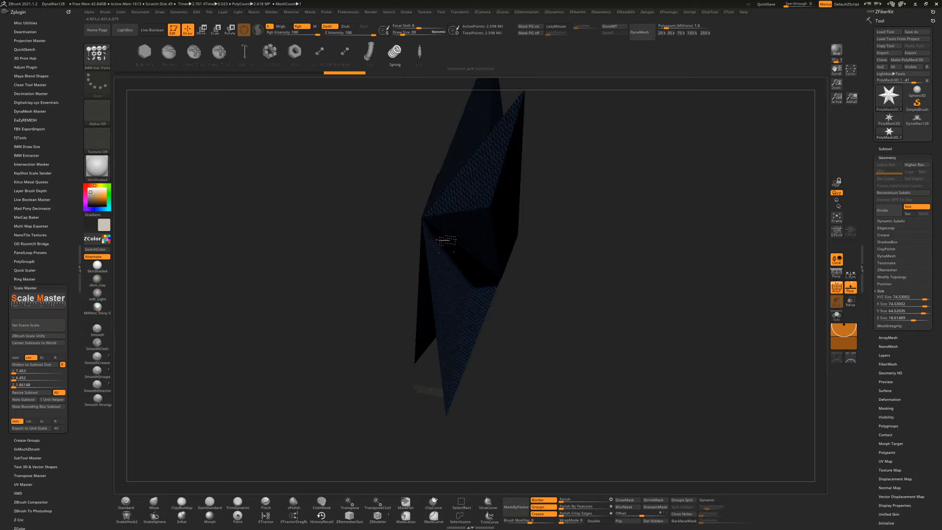
mouse_move(653, 282)
mouse_down()
mouse_move(703, 297)
mouse_move(662, 268)
mouse_up()
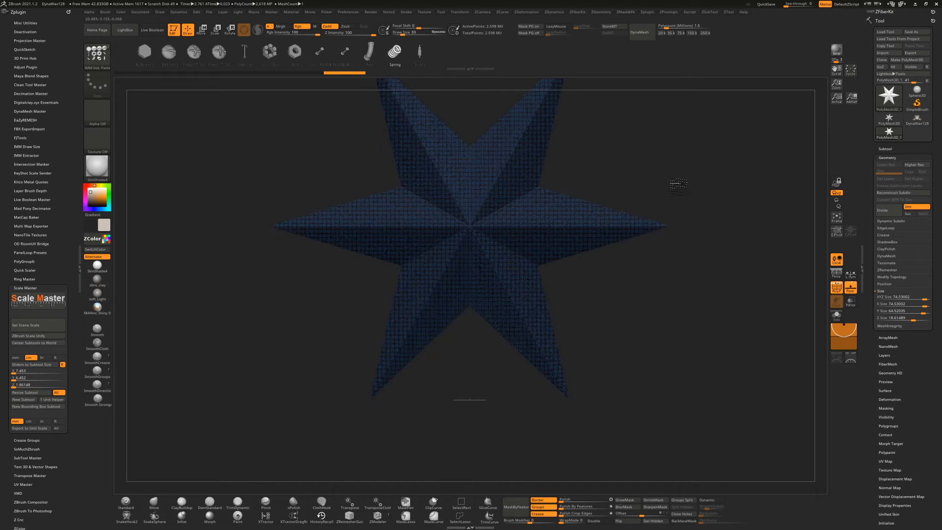
mouse_move(672, 183)
mouse_down()
mouse_move(675, 199)
mouse_move(685, 180)
mouse_up()
drag(746, 421, 743, 397)
key(w)
drag(470, 226, 388, 352)
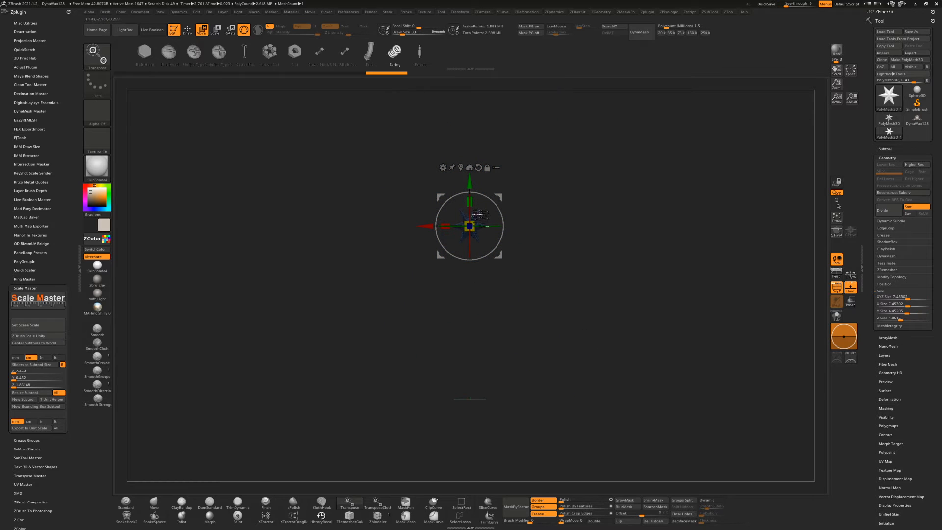
drag(470, 225, 384, 350)
drag(470, 224, 353, 386)
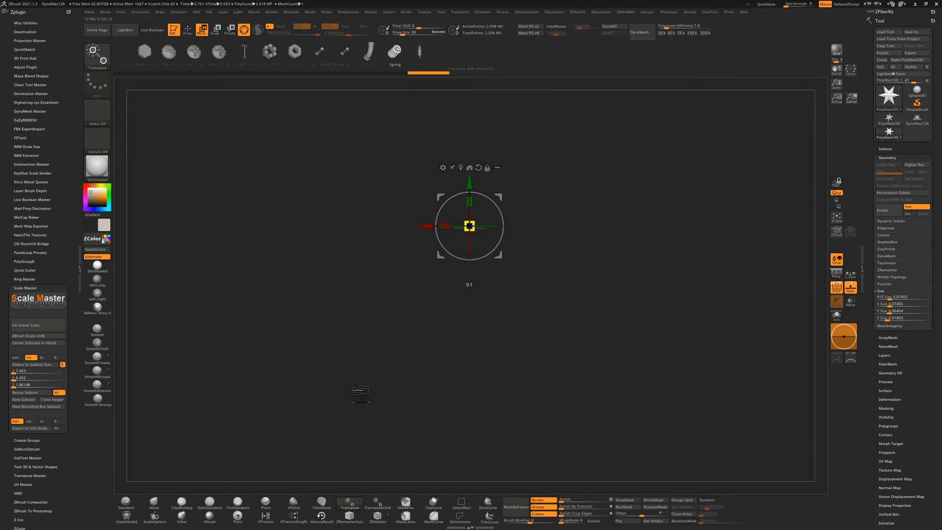
drag(469, 225, 386, 332)
key(f)
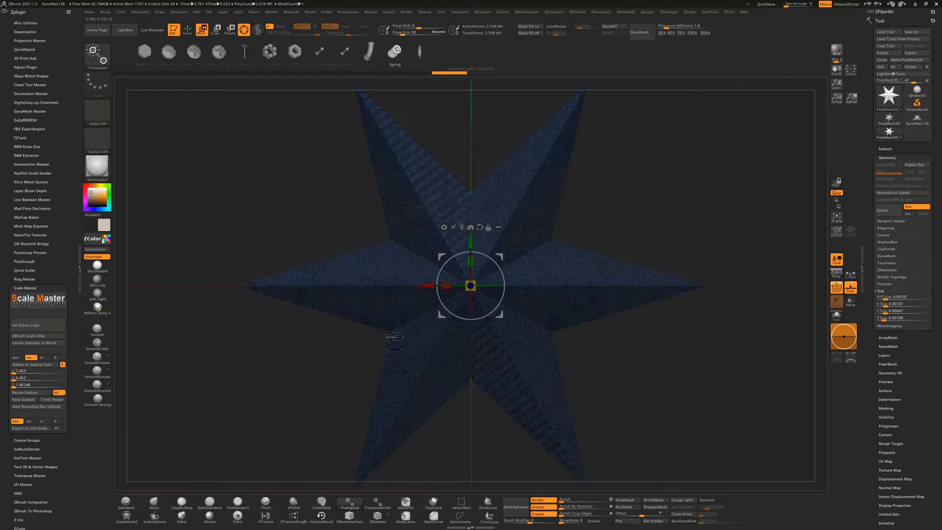
drag(722, 339, 708, 357)
drag(471, 286, 343, 450)
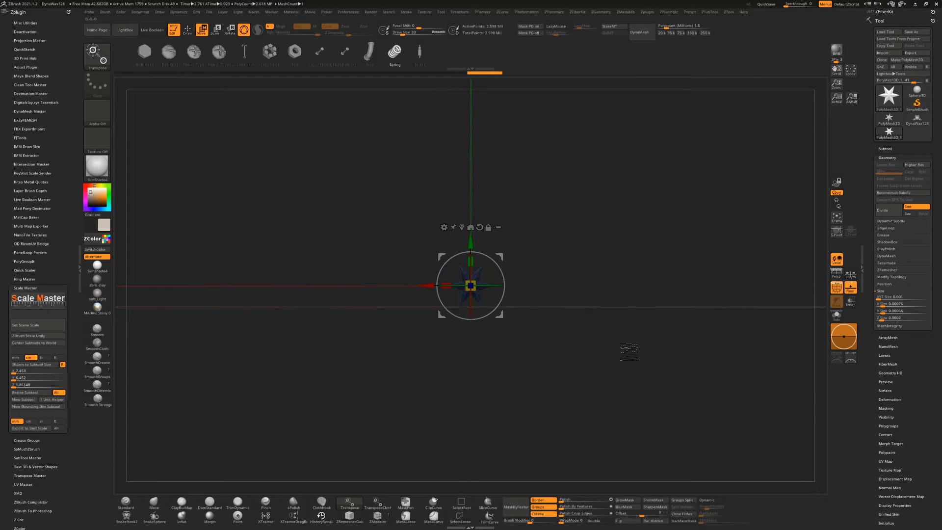
Remesh the shrunken star with DynaMesh at resolution 128 and examine the resulting shape close up
click(888, 157)
click(887, 148)
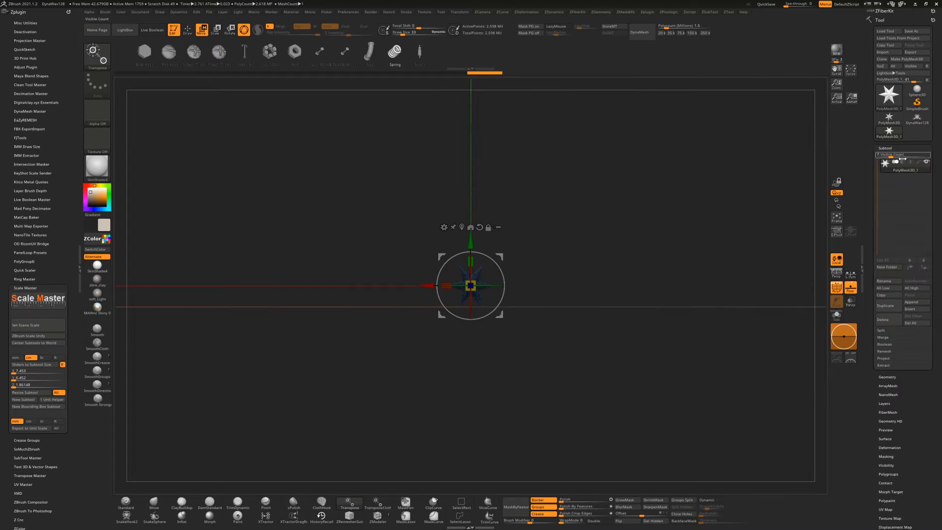
click(886, 148)
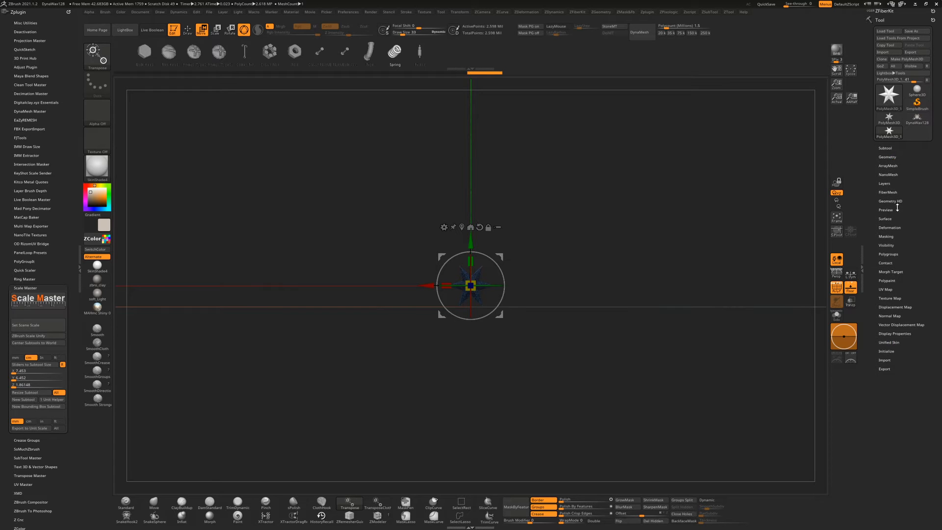
click(889, 157)
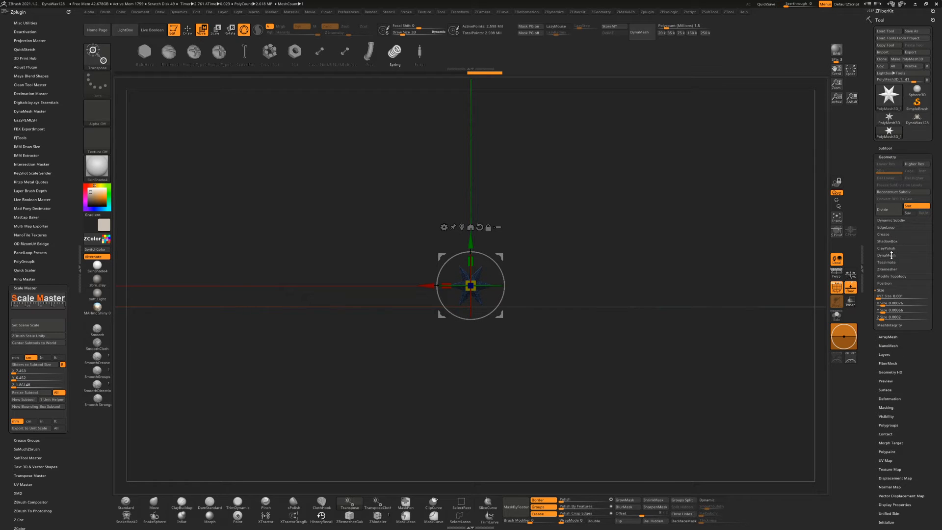
click(890, 256)
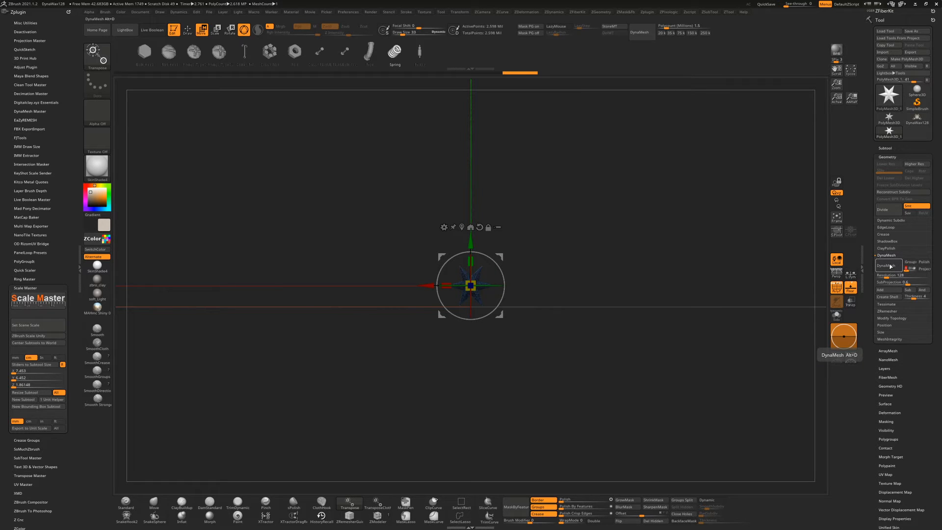
click(891, 270)
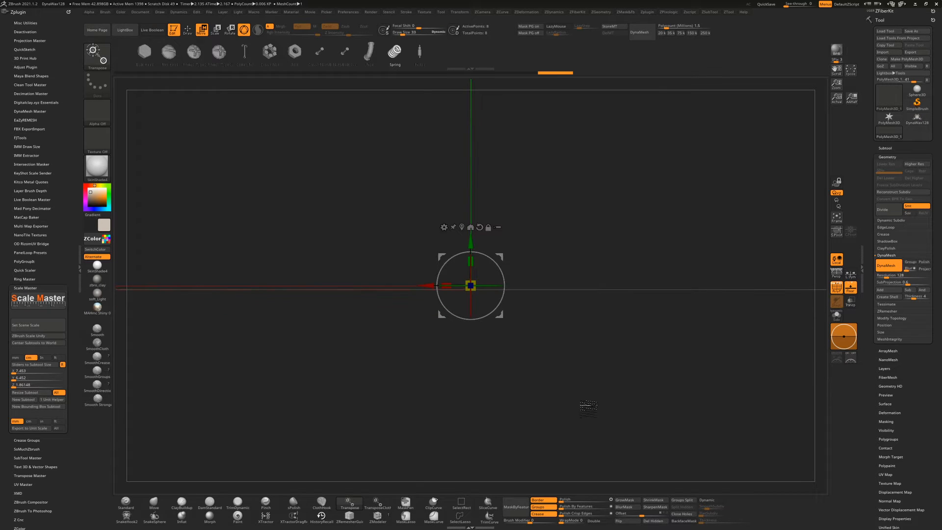
alt+drag(589, 458, 591, 474)
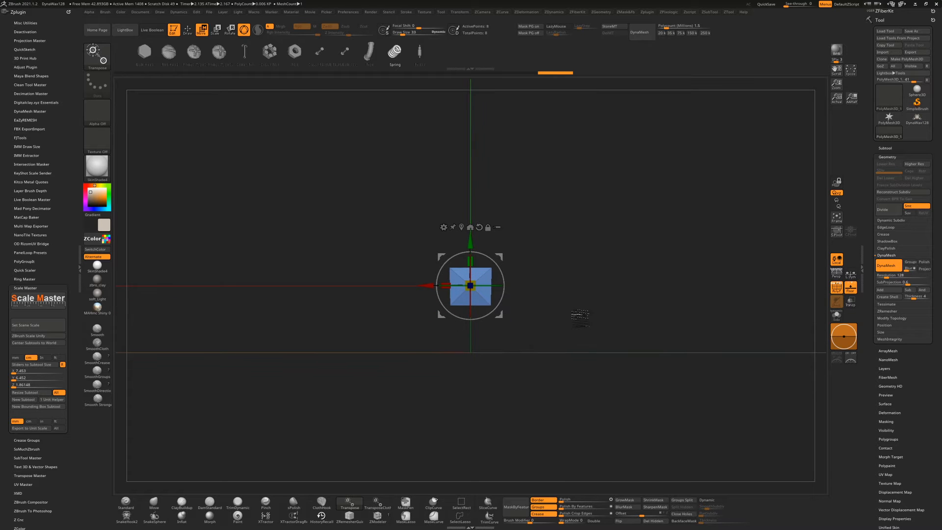
alt+drag(578, 319, 602, 440)
mouse_move(640, 342)
mouse_down()
mouse_move(585, 381)
mouse_move(603, 389)
mouse_move(654, 337)
mouse_move(678, 330)
mouse_move(638, 346)
mouse_up()
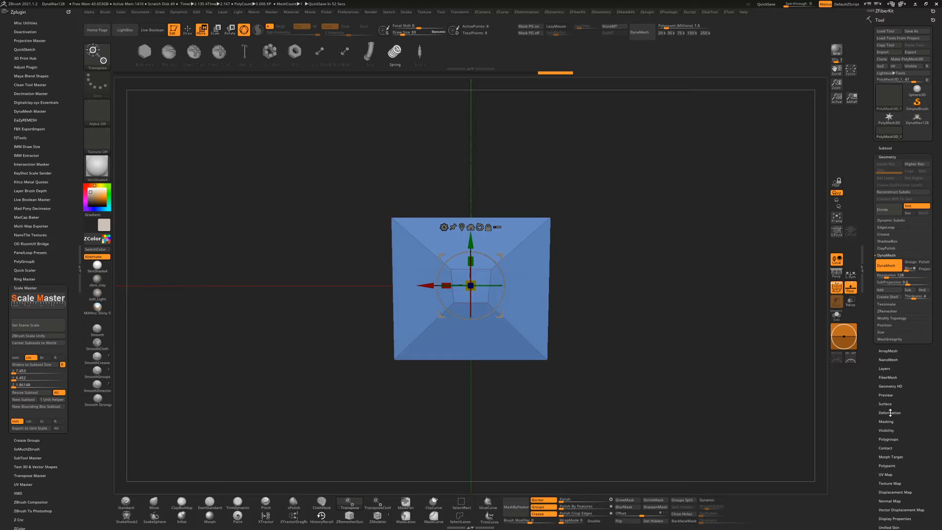
Unify the size of the remeshed block with the Deformation settings and frame it
click(889, 413)
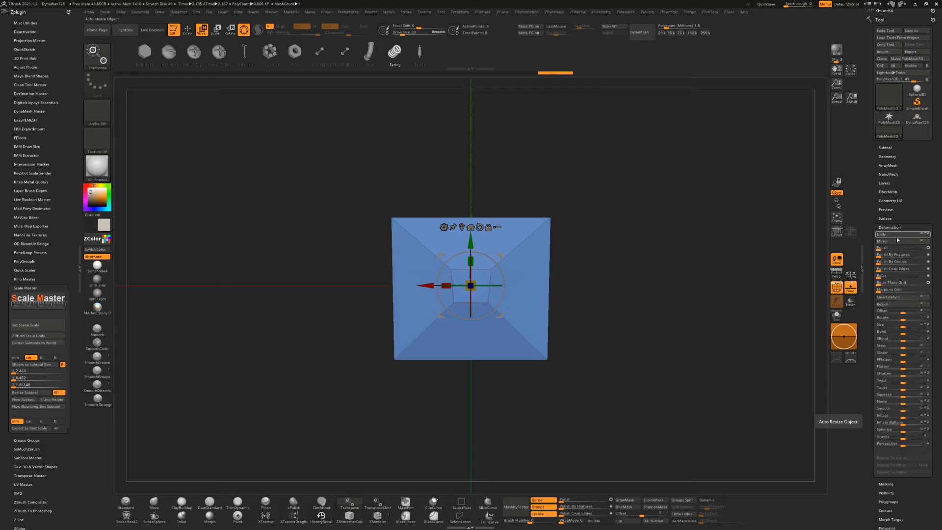
click(896, 235)
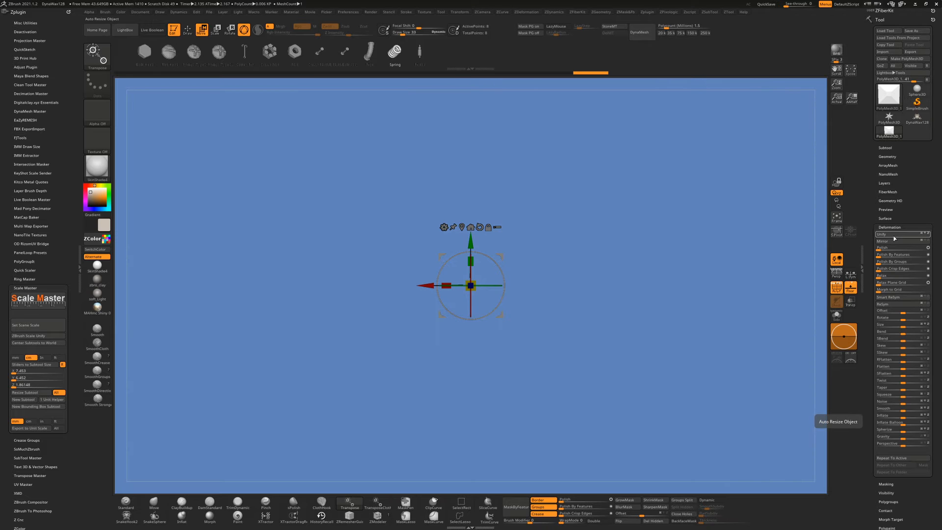
key(f)
drag(756, 323, 694, 272)
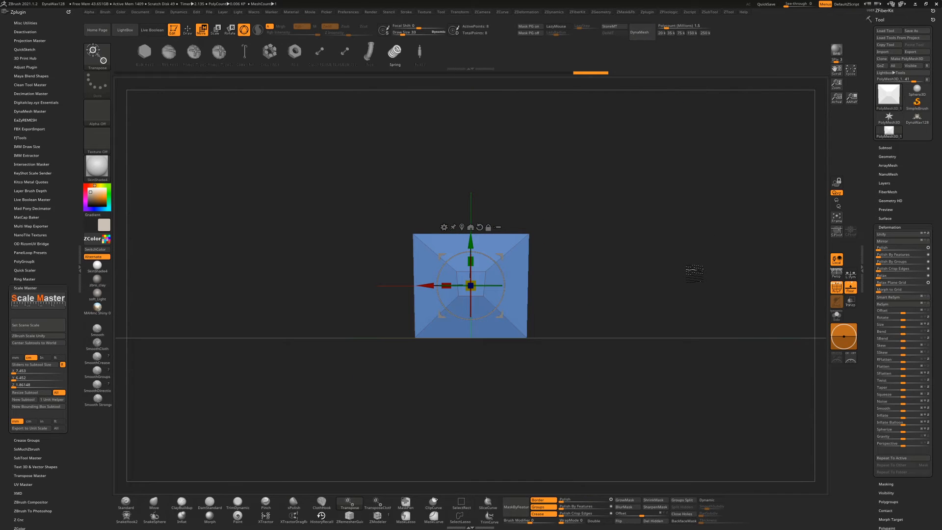
Undo the block's Unify, its DynaMesh remesh and the last scale-downs, and unify the restored star's size
key(ctrl+z)
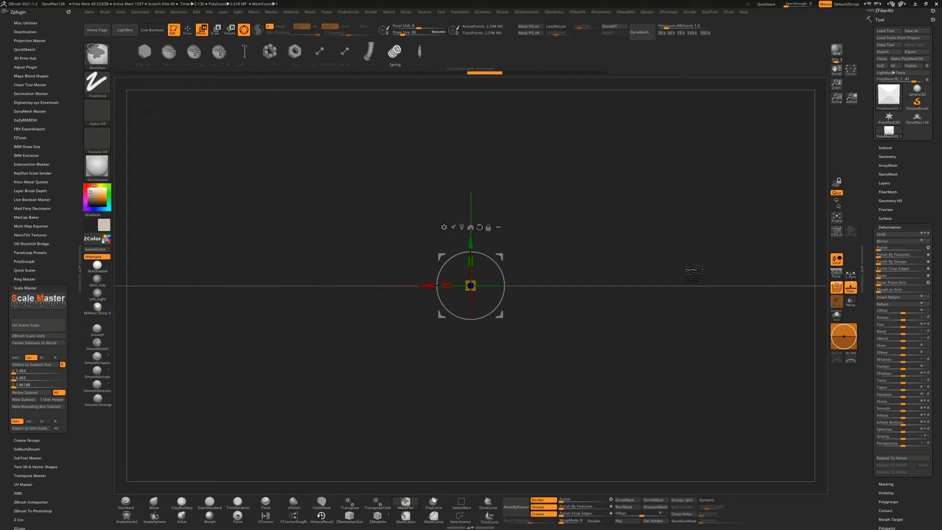
key(ctrl+z)
key(ctrl+z)
key(ctrl+z)
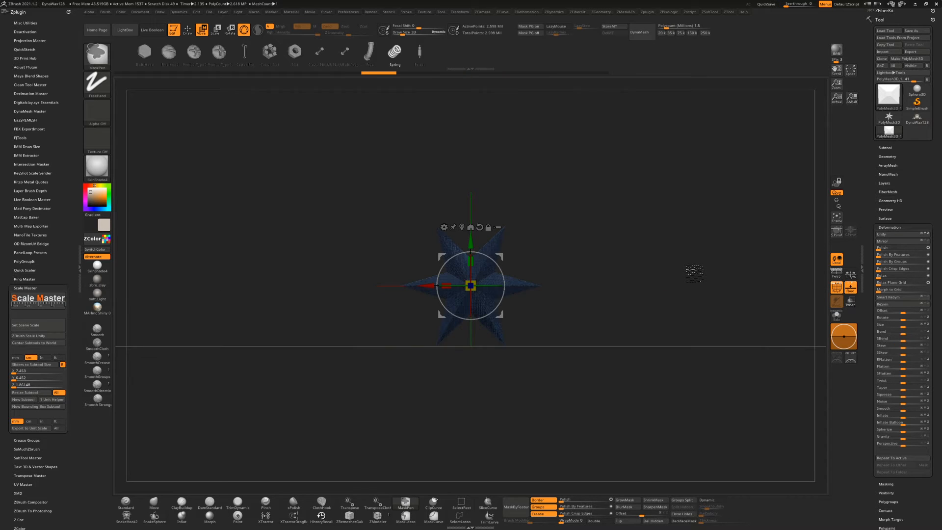
click(905, 234)
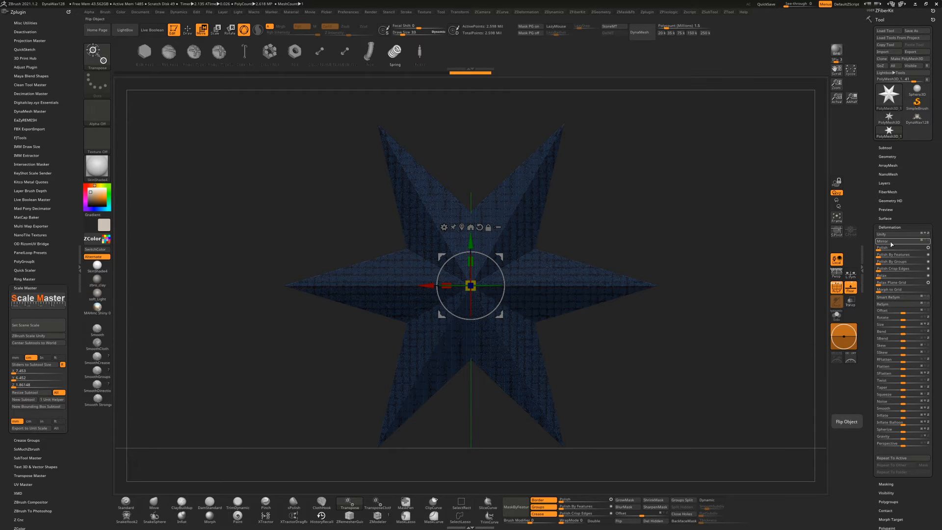
Remesh the unified star with DynaMesh at resolution 128 and check its active point count
click(887, 156)
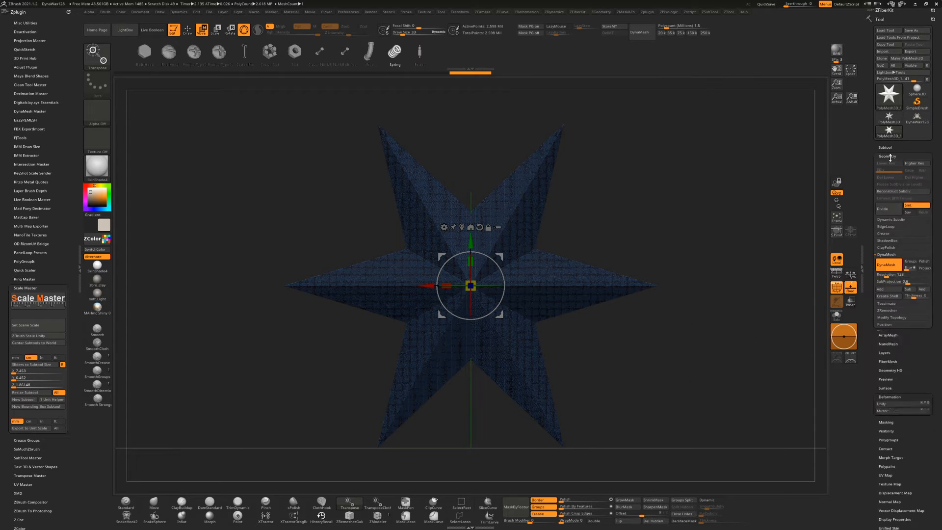
click(897, 268)
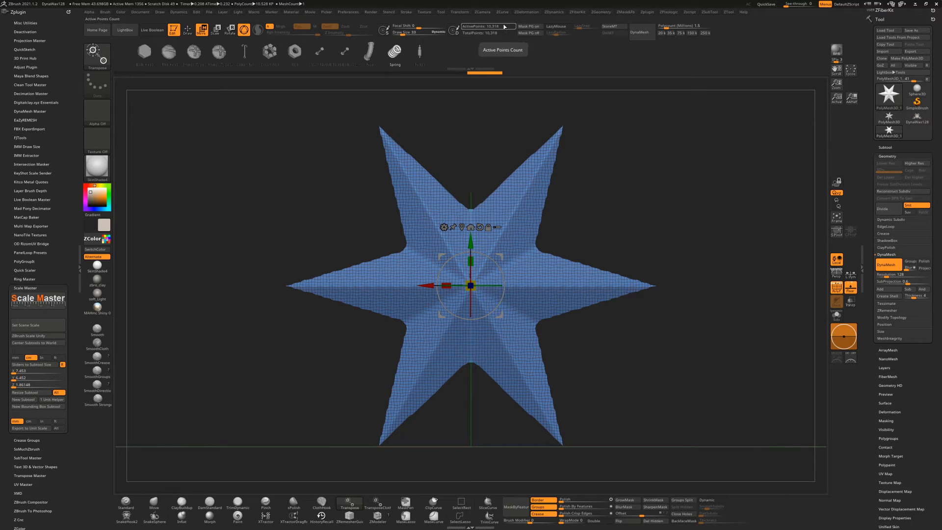
drag(647, 216, 685, 208)
key(ctrl)
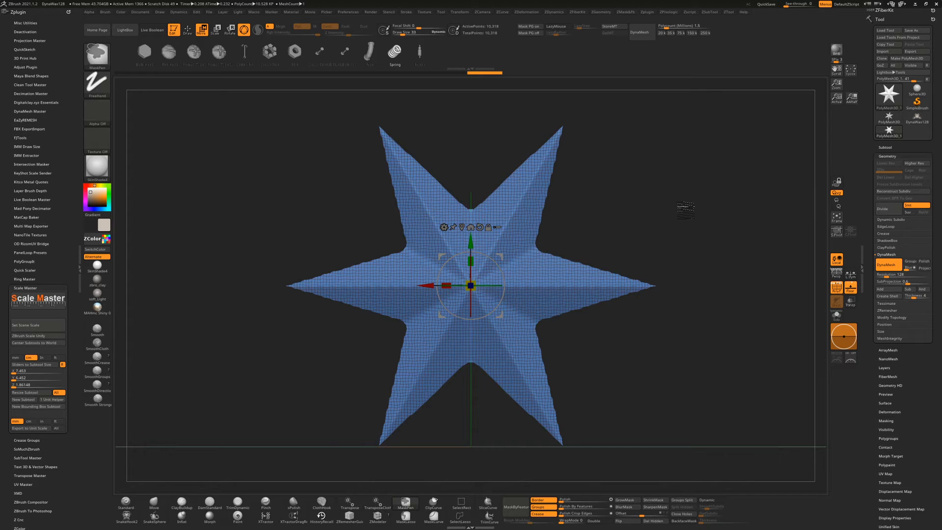
Undo the star's last remesh and remesh it with DynaMesh at resolution 512 with Polish enabled
key(ctrl+z)
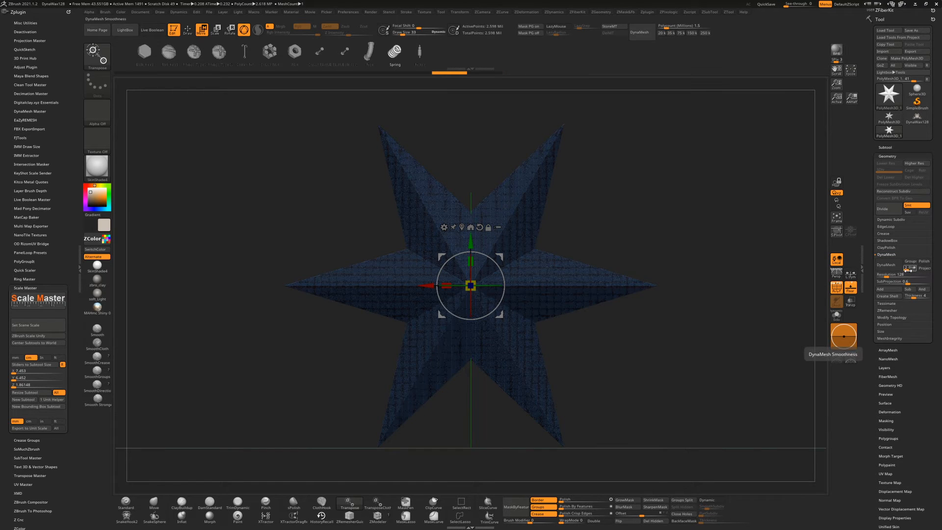
drag(892, 275, 881, 273)
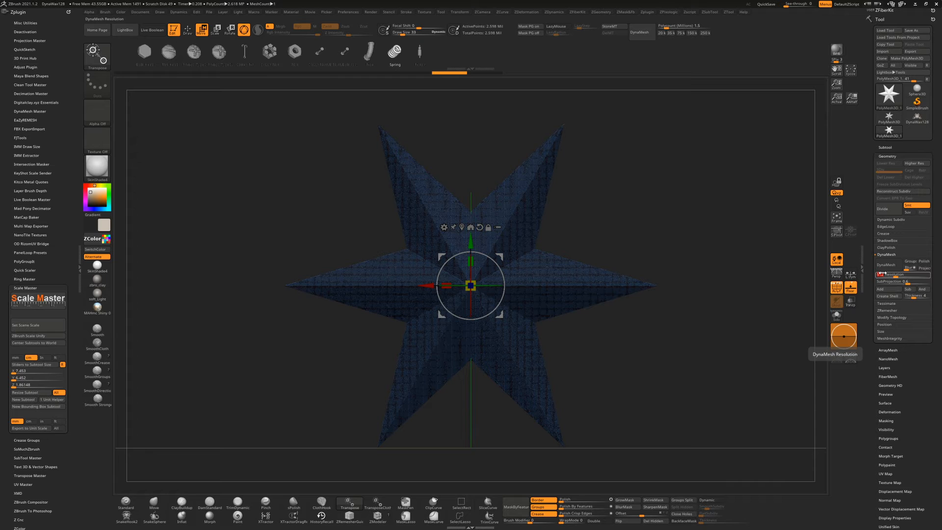
drag(710, 228, 692, 216)
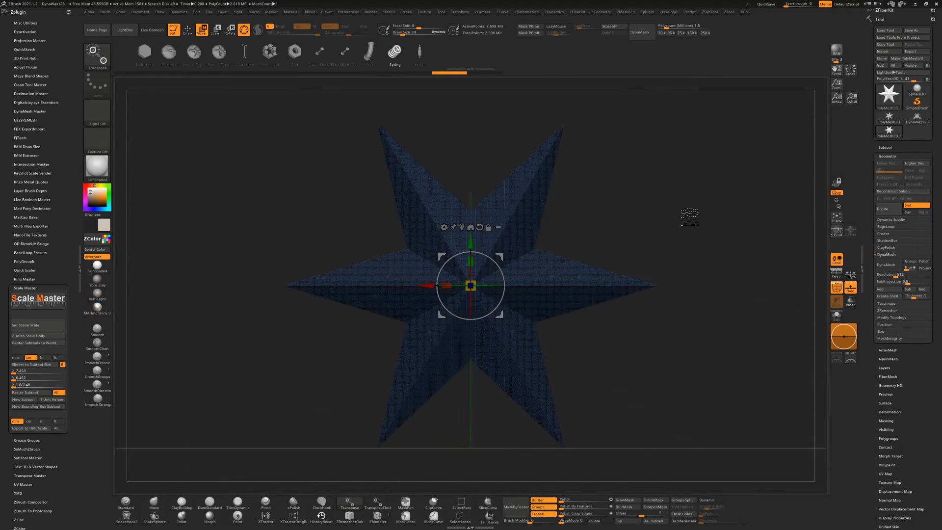
click(910, 268)
click(924, 261)
click(886, 264)
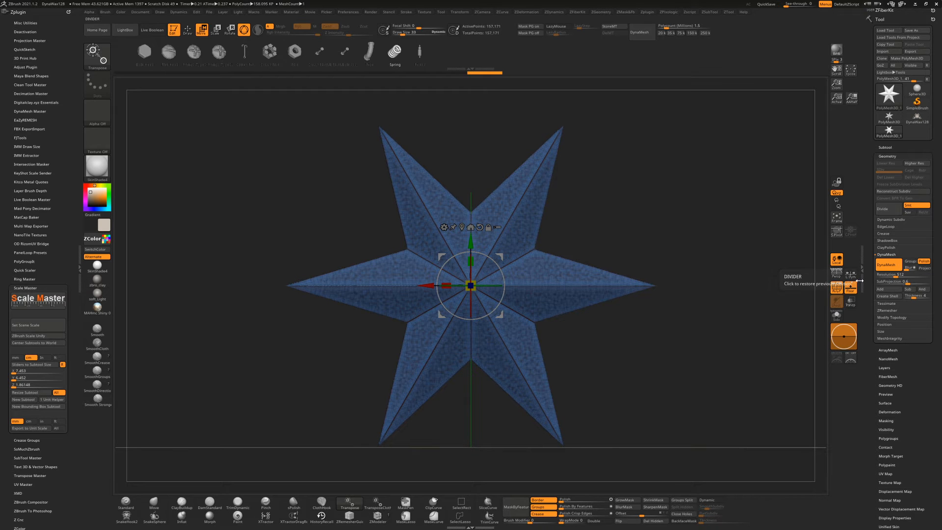
Examine the polished star's edges and surface up close from several angles, with and without the wireframe
key(f)
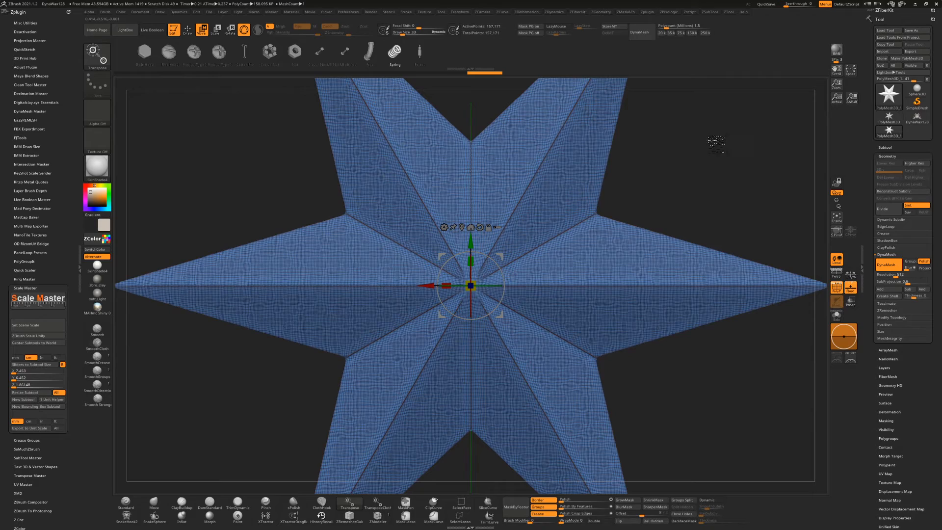
drag(709, 160, 729, 158)
key(ctrl)
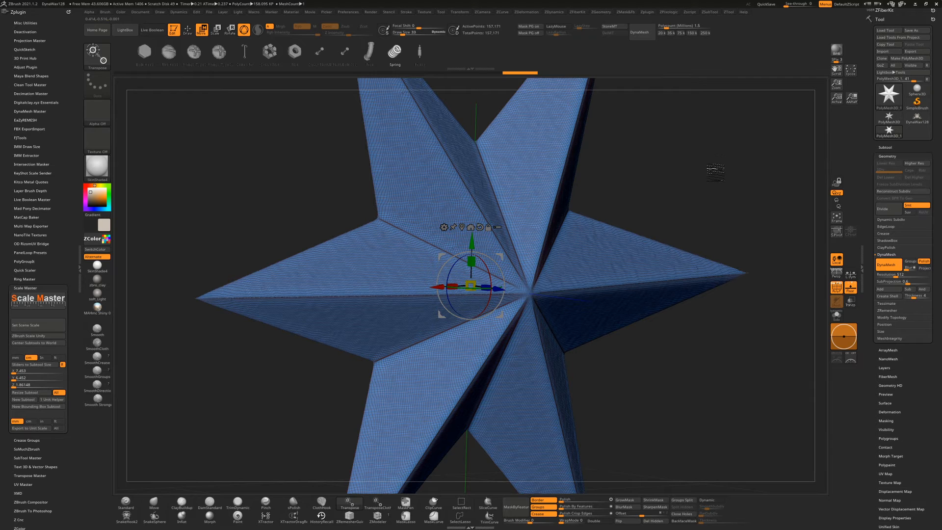
key(shift+f)
drag(715, 171, 690, 293)
ctrl+right_drag(689, 294, 658, 245)
shift+drag(655, 267, 689, 265)
ctrl+right_drag(670, 275, 670, 385)
key(q)
ctrl+right_drag(714, 406, 666, 312)
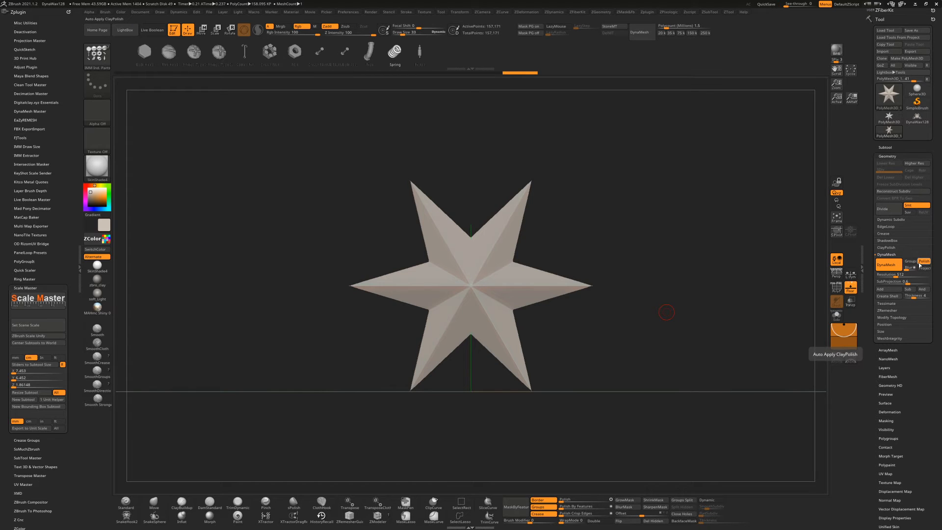
Slice across the star's right spike with a curved SliceCurve cut and show the polygroup wireframe
key(ctrl+shift)
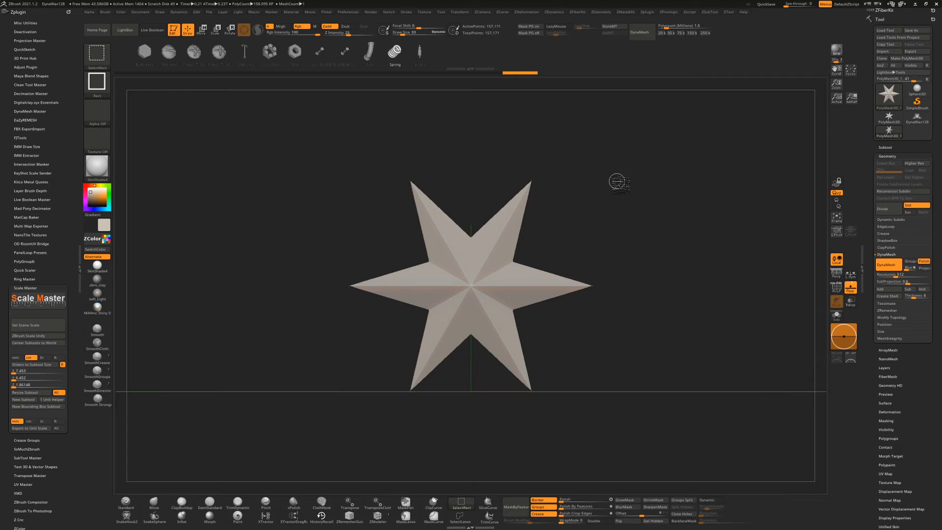
click(100, 57)
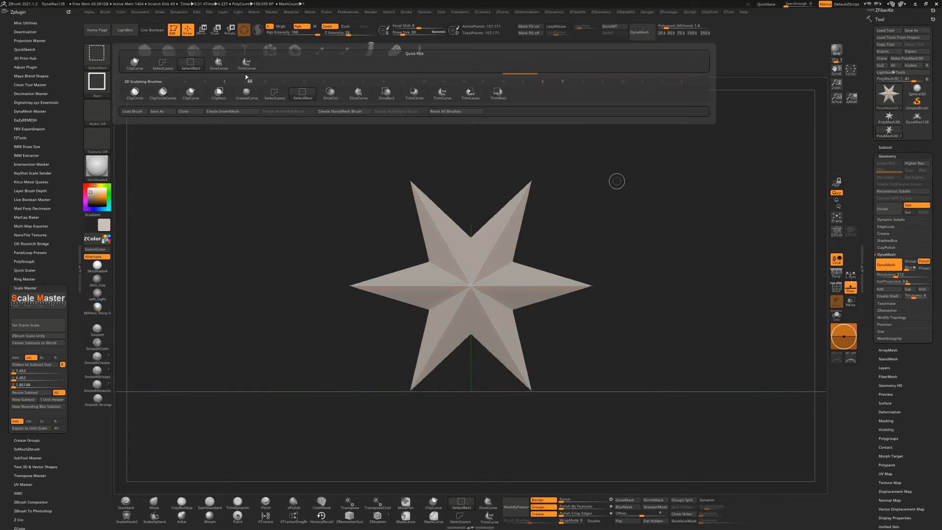
click(220, 65)
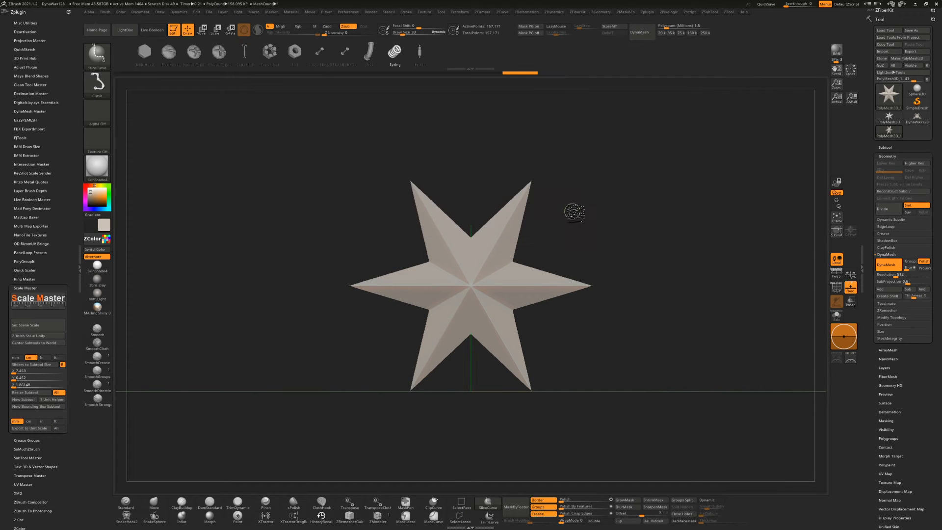
mouse_move(584, 169)
ctrl+shift+mouse_down()
mouse_move(563, 214)
mouse_move(564, 284)
mouse_move(557, 225)
mouse_move(551, 246)
mouse_move(554, 306)
ctrl+shift+mouse_up()
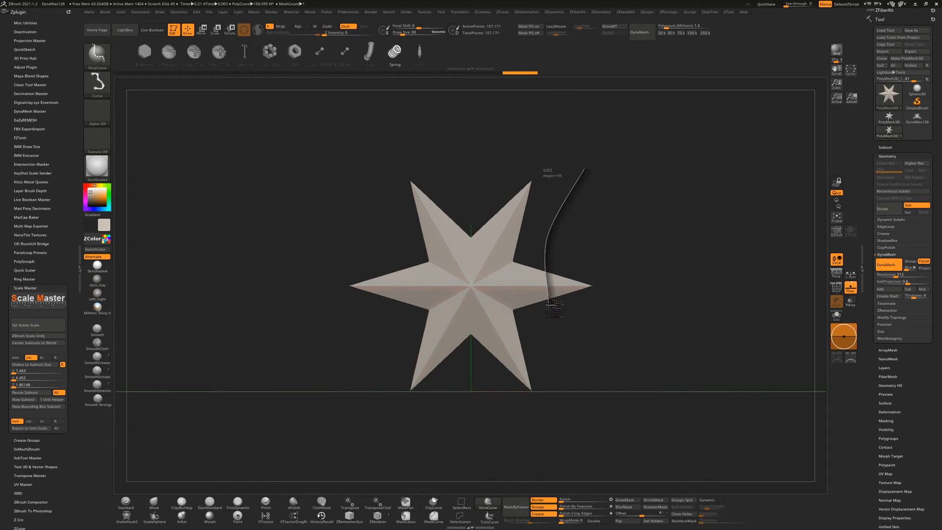
ctrl+shift+drag(572, 337, 595, 354)
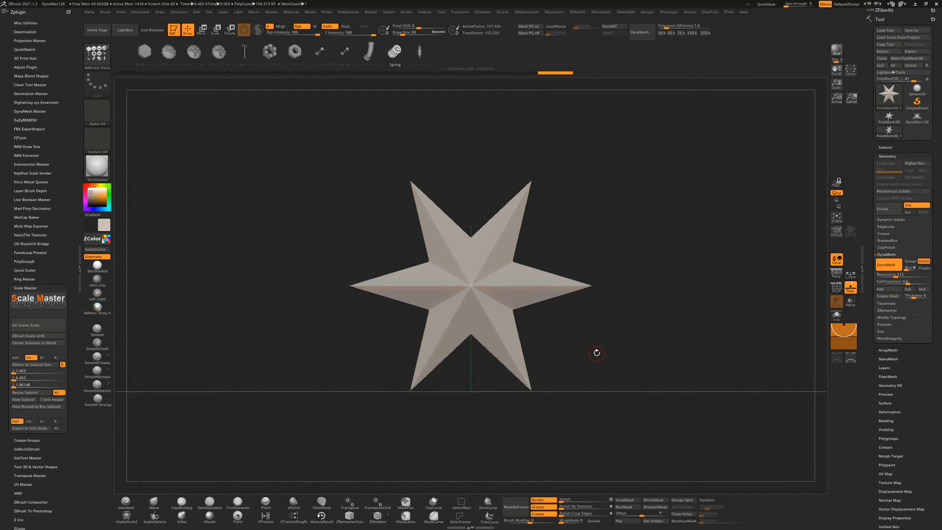
mouse_move(662, 283)
mouse_down()
mouse_move(645, 311)
mouse_move(657, 296)
mouse_move(670, 343)
mouse_up()
key(shift+f)
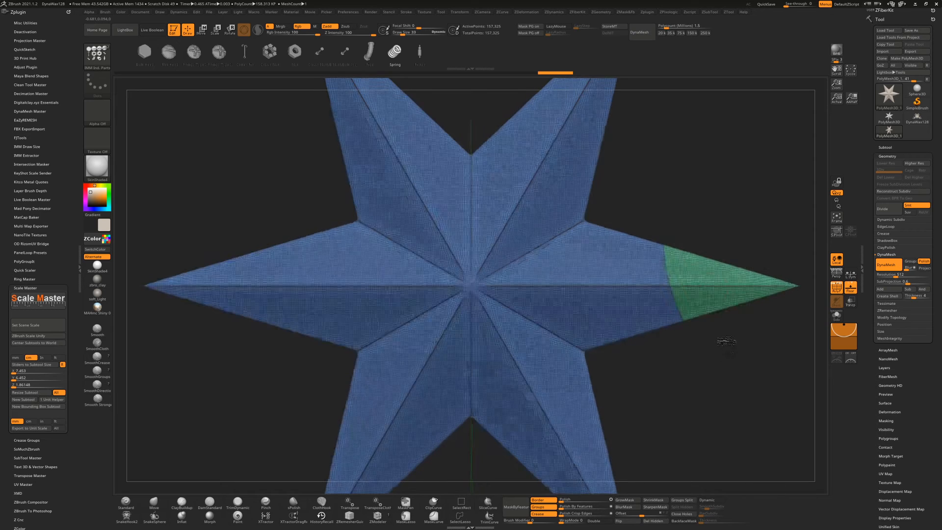
Isolate the sliced tip with double-sided display on, and switch visibility between the tip, the rest and the whole star
ctrl+shift+click(699, 277)
drag(737, 326, 762, 329)
click(597, 521)
drag(721, 431, 722, 409)
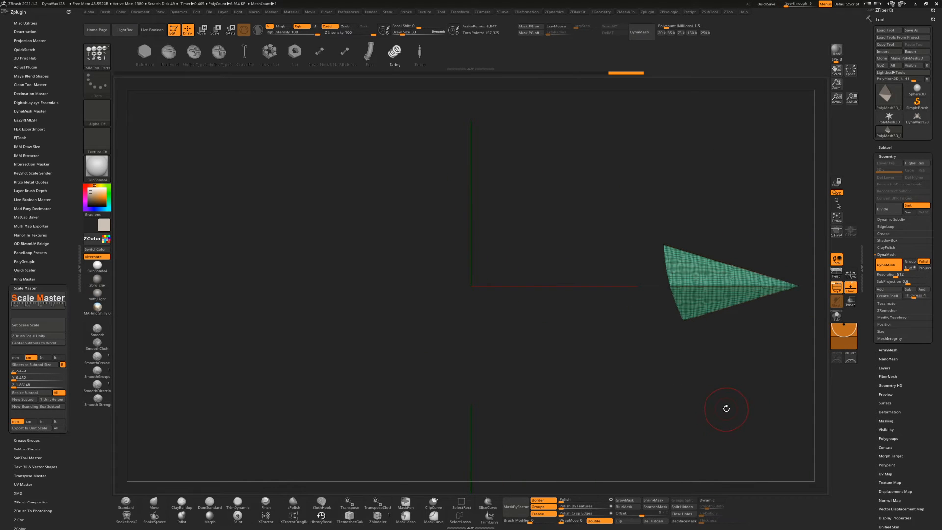
ctrl+shift+click(724, 414)
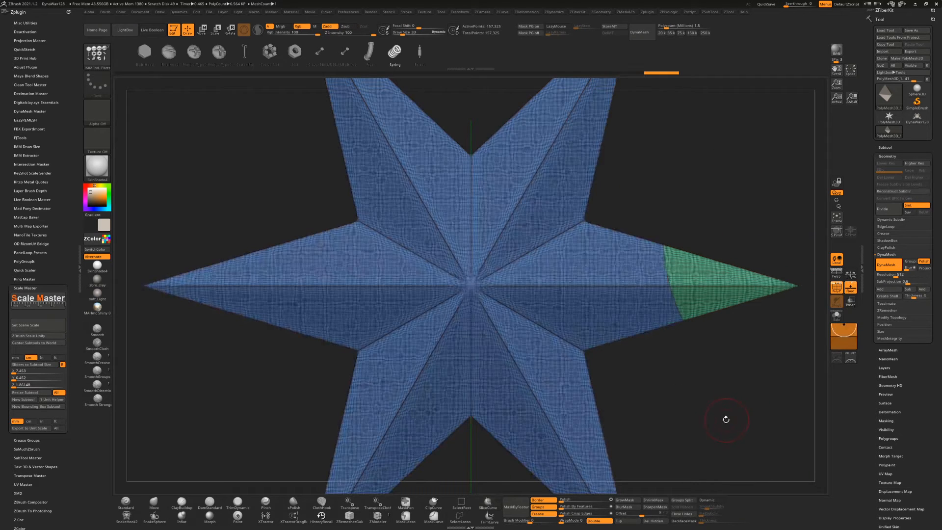
key(ctrl)
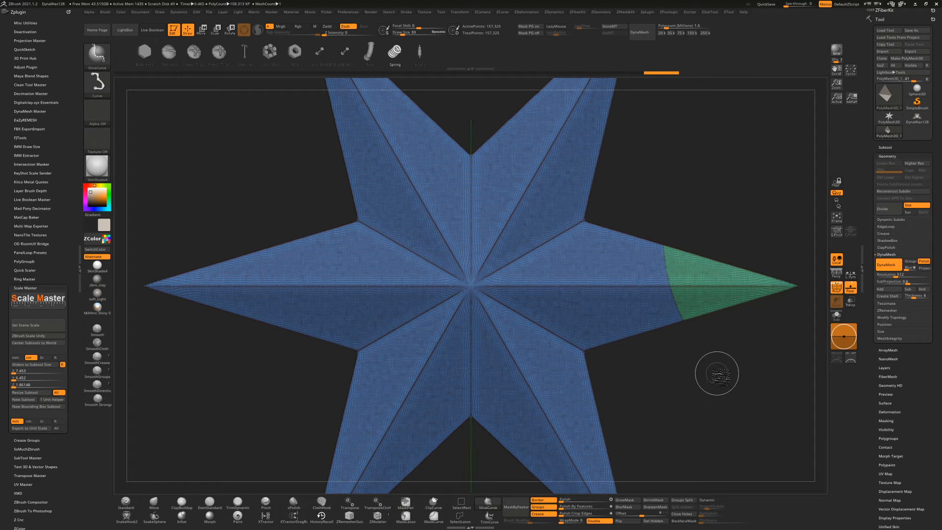
ctrl+shift+click(707, 275)
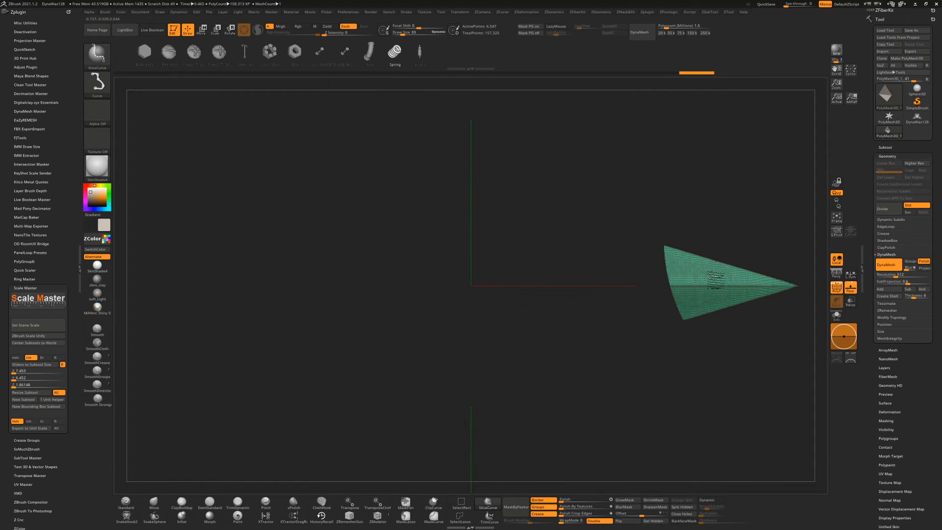
ctrl+shift+click(710, 276)
ctrl+shift+click(717, 349)
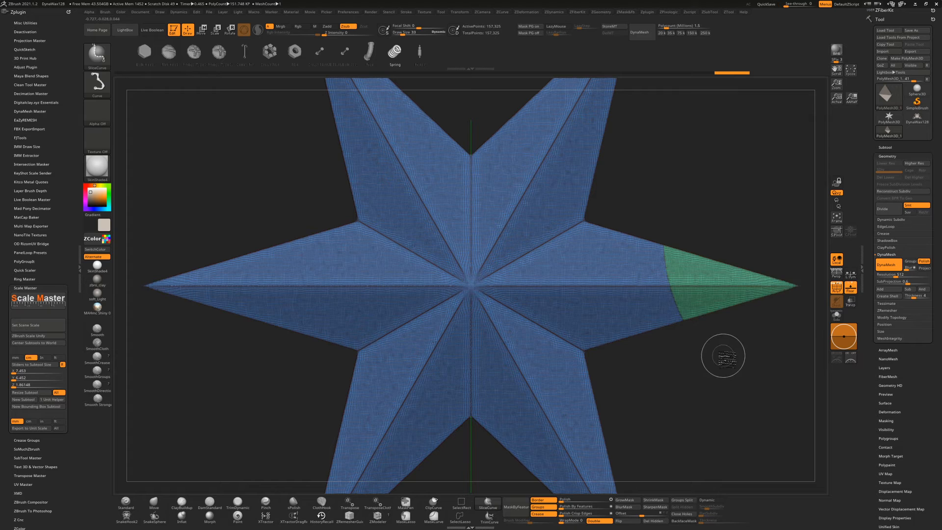
Toggle the sliced star's part visibility again, and undo the visibility changes and the curved slice
alt+drag(706, 386, 678, 328)
alt+drag(744, 358, 599, 365)
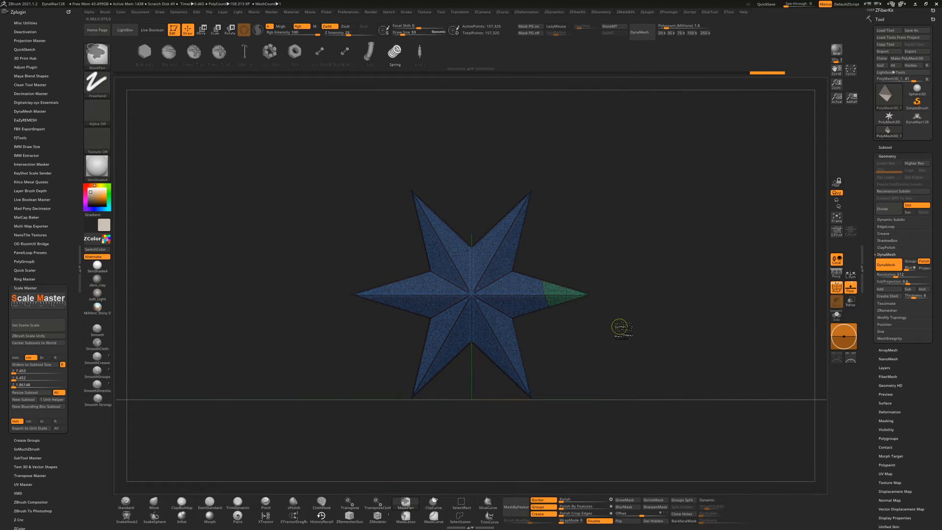
ctrl+shift+click(618, 327)
ctrl+shift+click(617, 331)
ctrl+shift+click(618, 331)
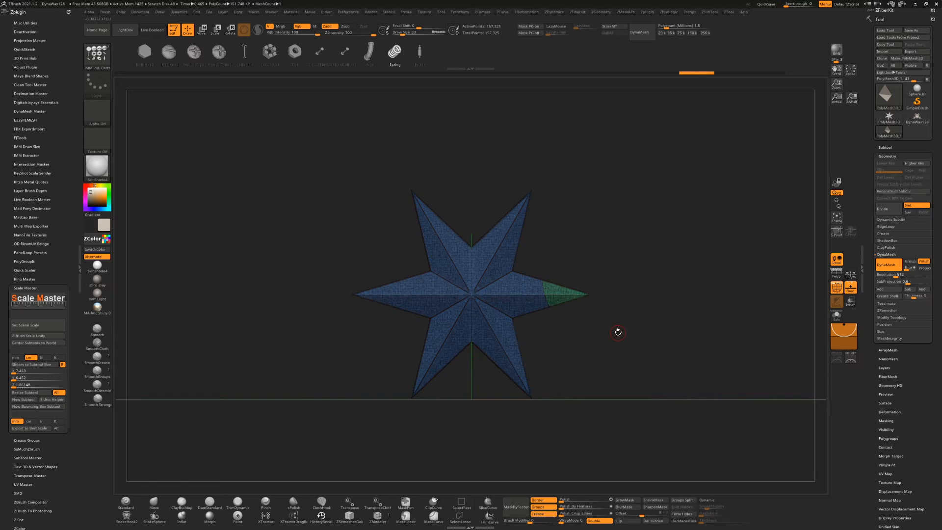
key(ctrl+z)
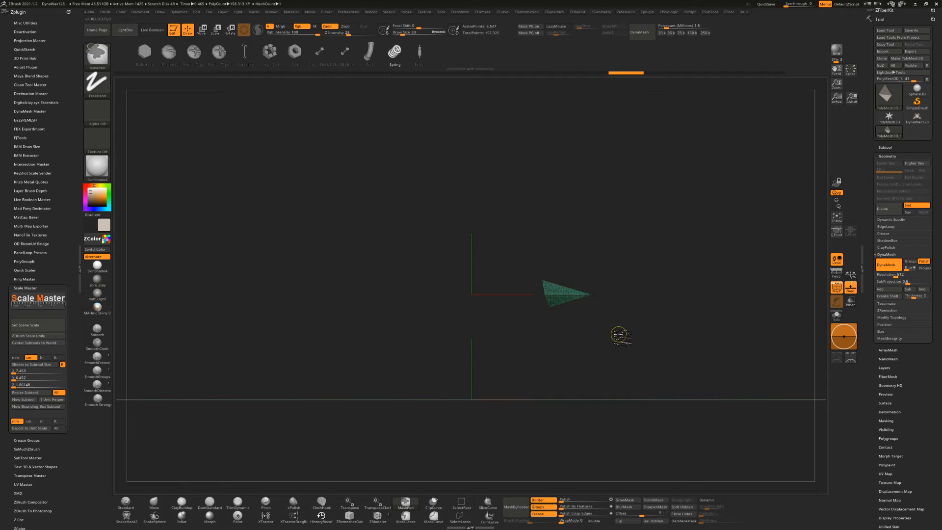
ctrl+shift+click(619, 332)
key(ctrl+z)
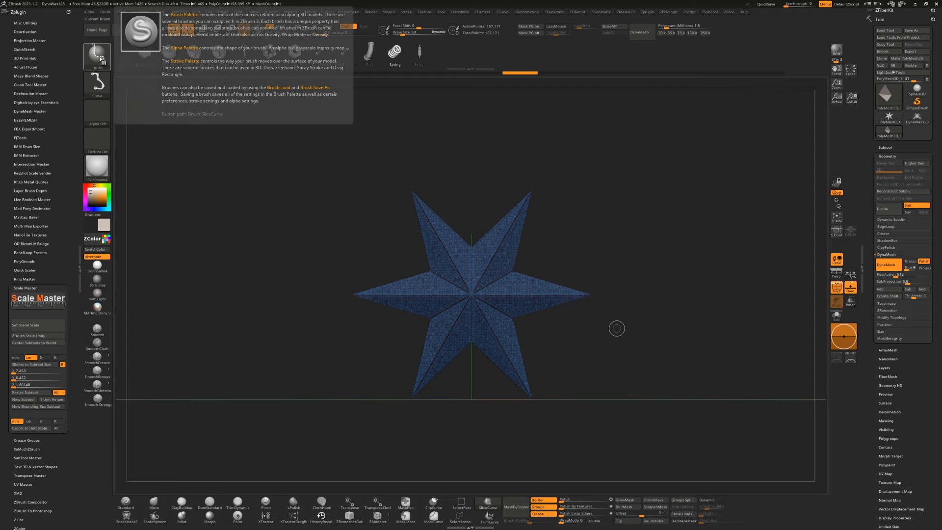
Trim the tip off the star's right spike with a curved TrimCurve cut and inspect the cut end
ctrl+shift+click(105, 63)
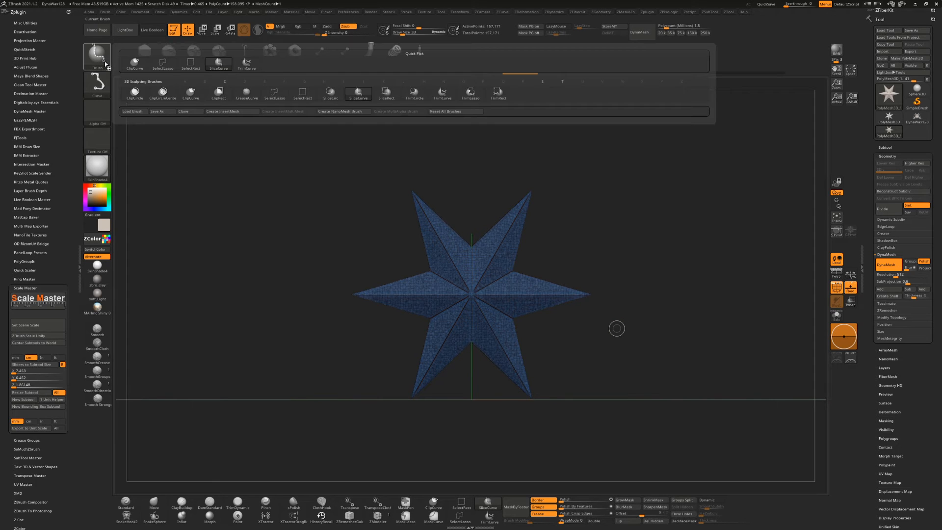
ctrl+shift+click(247, 65)
mouse_move(701, 233)
mouse_down()
mouse_move(663, 239)
mouse_move(673, 248)
mouse_move(618, 268)
mouse_up()
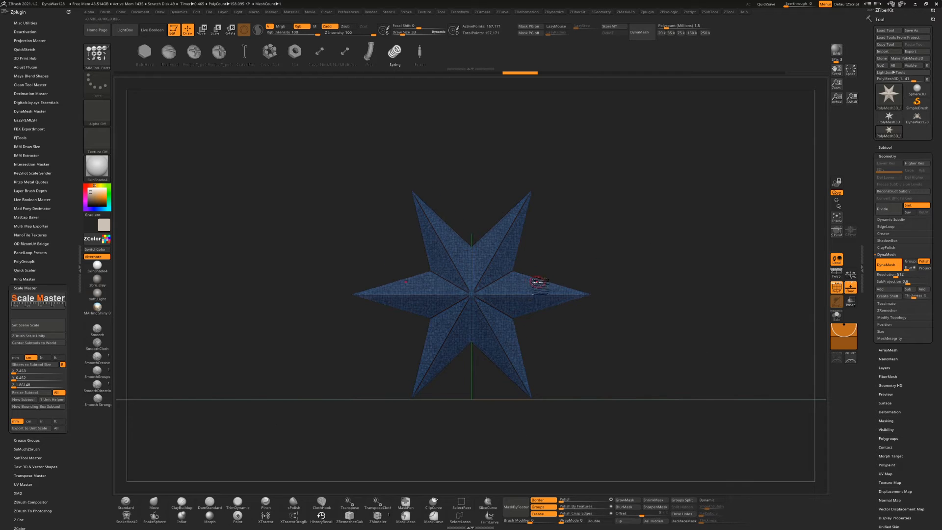
mouse_move(580, 208)
ctrl+shift+mouse_down()
mouse_move(530, 257)
mouse_move(529, 302)
mouse_move(556, 334)
mouse_move(614, 351)
ctrl+shift+mouse_up()
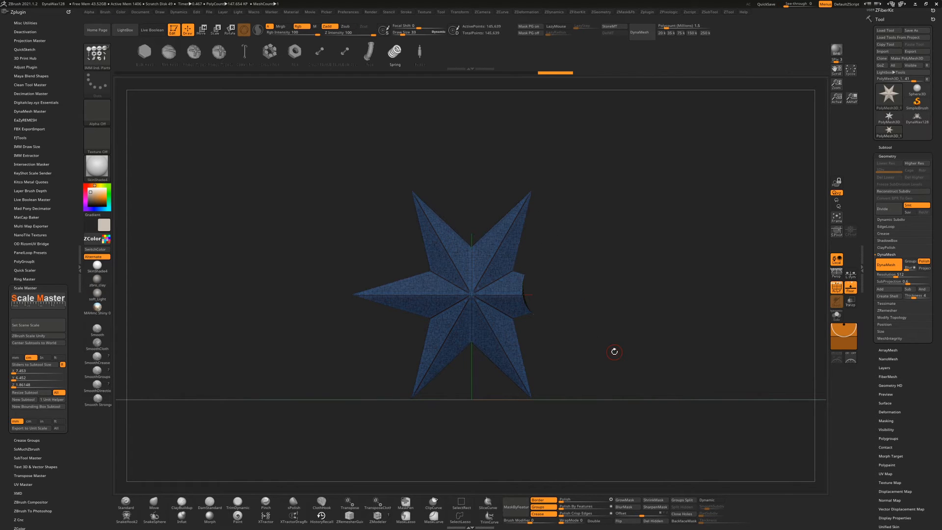
mouse_move(676, 286)
mouse_down()
mouse_move(637, 314)
mouse_move(670, 323)
mouse_move(662, 311)
mouse_move(662, 368)
mouse_up()
drag(706, 338, 686, 373)
mouse_move(775, 305)
mouse_down()
mouse_move(683, 254)
mouse_move(706, 289)
mouse_move(677, 287)
mouse_move(752, 286)
mouse_move(751, 293)
mouse_move(689, 289)
mouse_move(635, 269)
mouse_move(659, 278)
mouse_up()
key(shift)
drag(610, 294, 575, 310)
drag(641, 258, 628, 285)
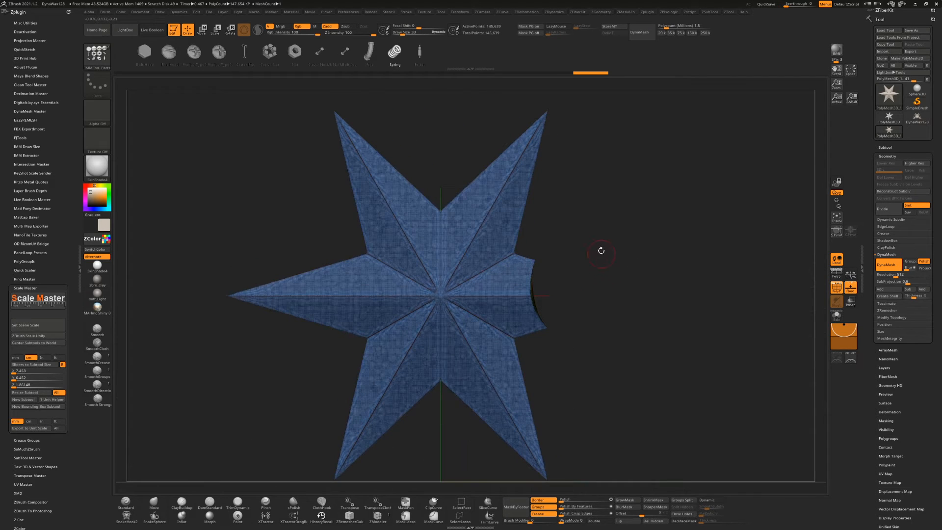
Try remeshing the trimmed star with DynaMesh, undo the remesh, and inspect the cut face's polygroup
mouse_move(613, 236)
ctrl+mouse_down()
mouse_move(442, 121)
mouse_move(602, 206)
ctrl+mouse_up()
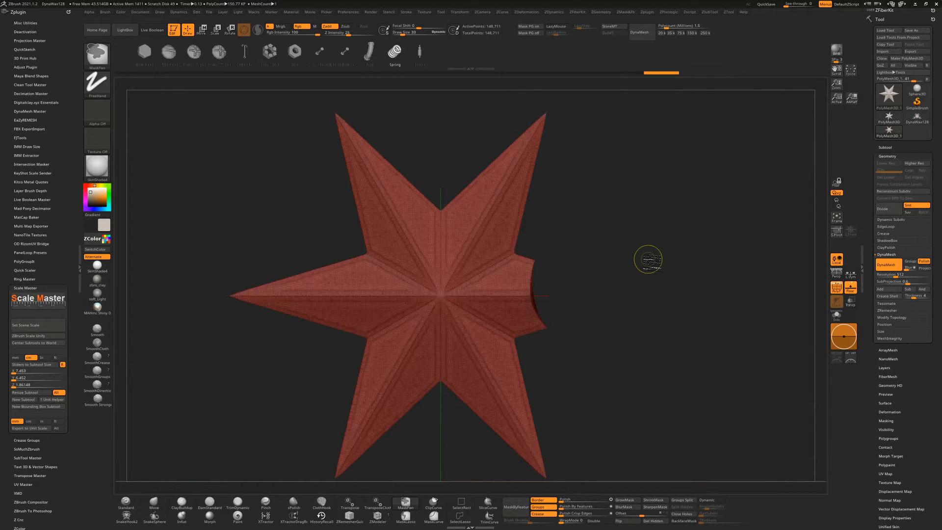
key(ctrl+z)
key(ctrl+z)
drag(653, 252, 618, 245)
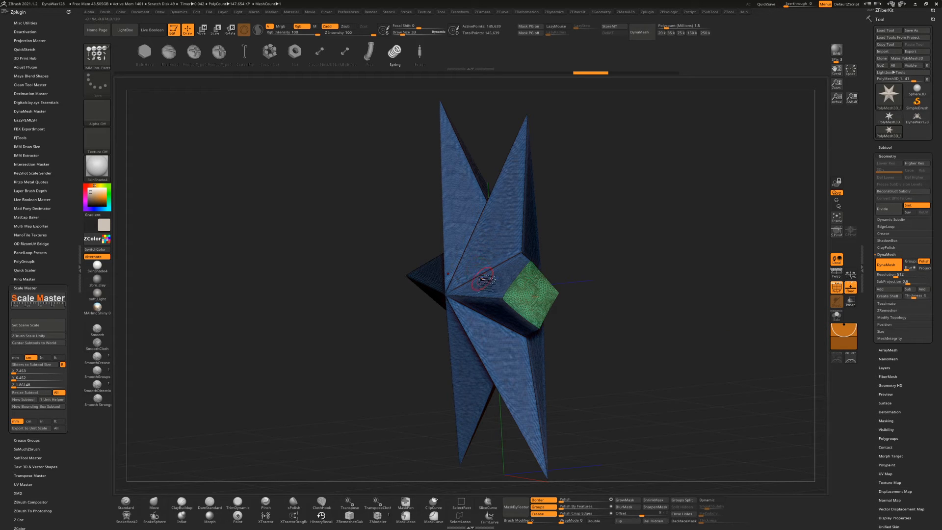
shift+drag(602, 209, 642, 202)
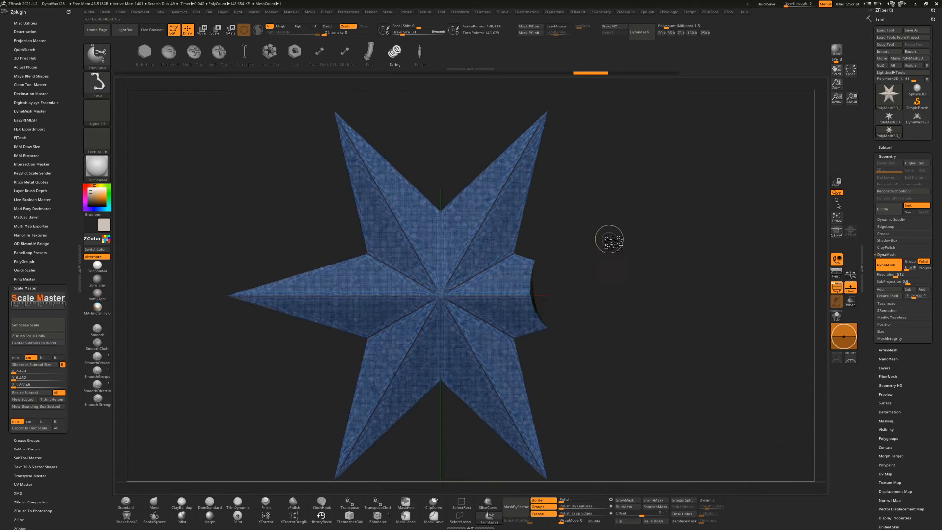
Trim the tip off the star's upper-right spike with a straight TrimCurve cut
mouse_move(614, 247)
ctrl+shift+mouse_down()
mouse_move(455, 140)
mouse_move(532, 92)
mouse_move(771, 269)
mouse_move(753, 345)
mouse_move(613, 260)
mouse_move(562, 214)
mouse_move(568, 235)
mouse_move(578, 202)
mouse_move(572, 219)
ctrl+shift+mouse_up()
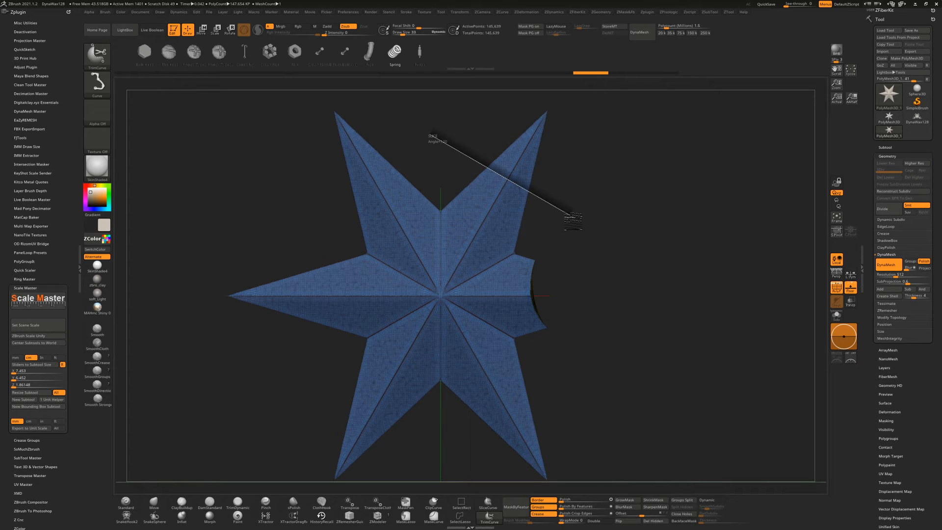
ctrl+shift+drag(573, 219, 568, 221)
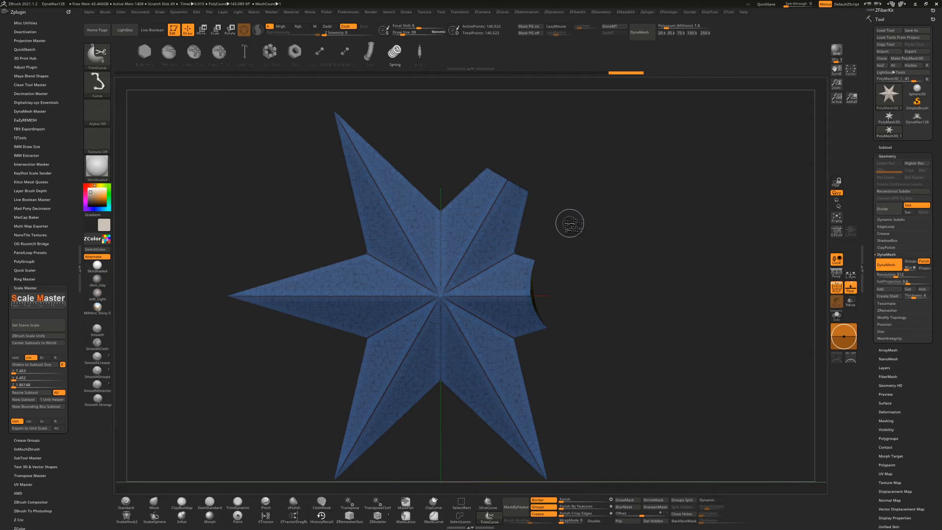
mouse_move(631, 225)
mouse_down()
mouse_move(609, 270)
mouse_move(632, 250)
mouse_move(606, 226)
mouse_up()
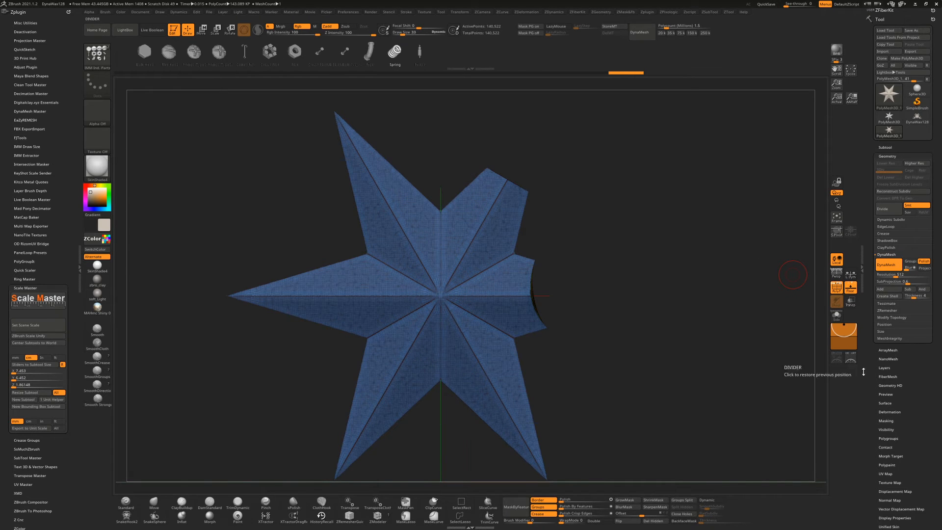
Mirror the trimmed star left to right with the Deformation settings and open the Geometry settings
click(890, 412)
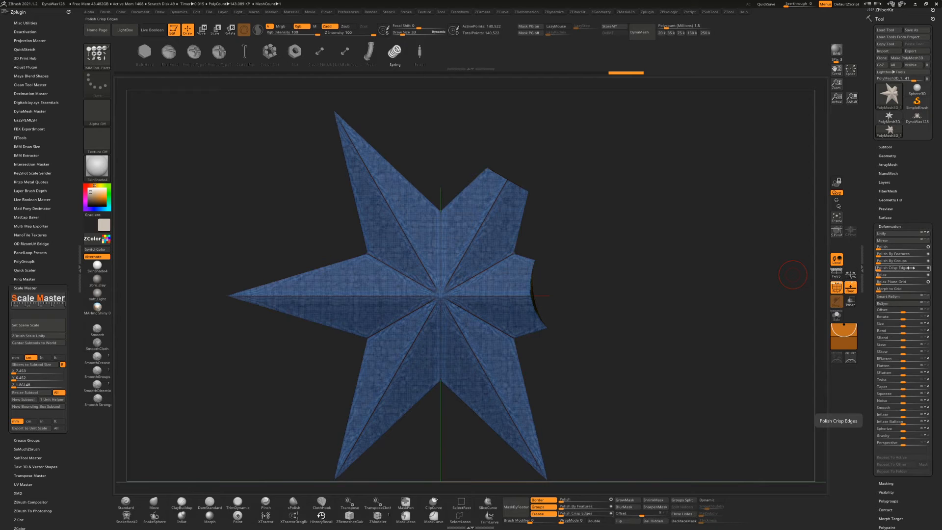
click(906, 298)
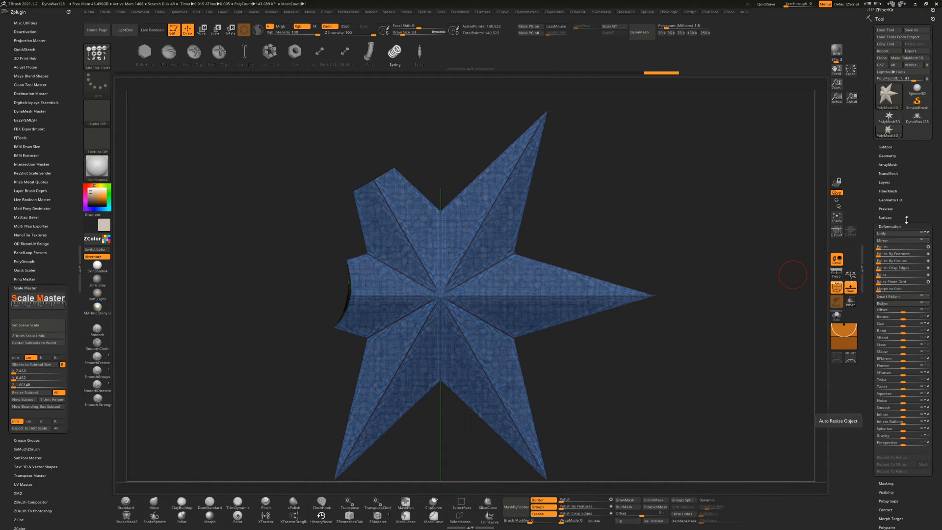
click(887, 156)
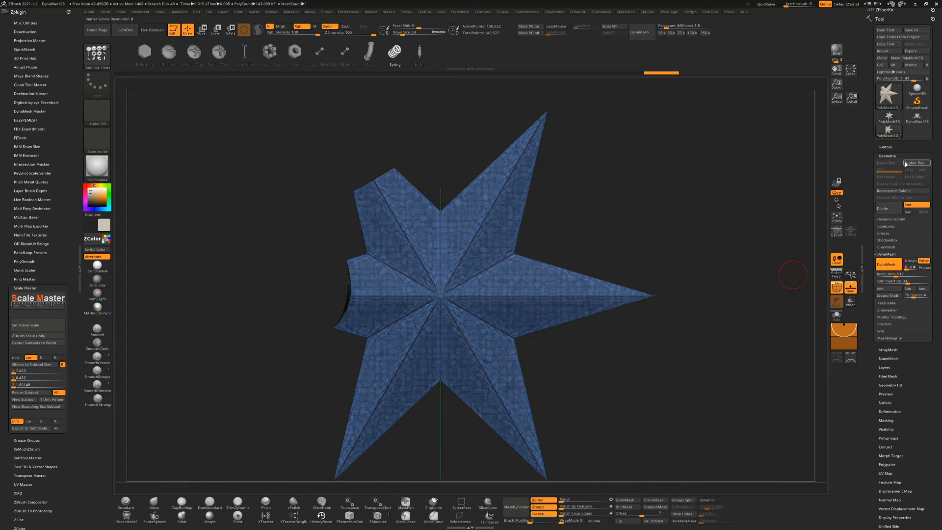
Try Mirror And Weld on the star so that its intact half replaces the trimmed half
click(896, 316)
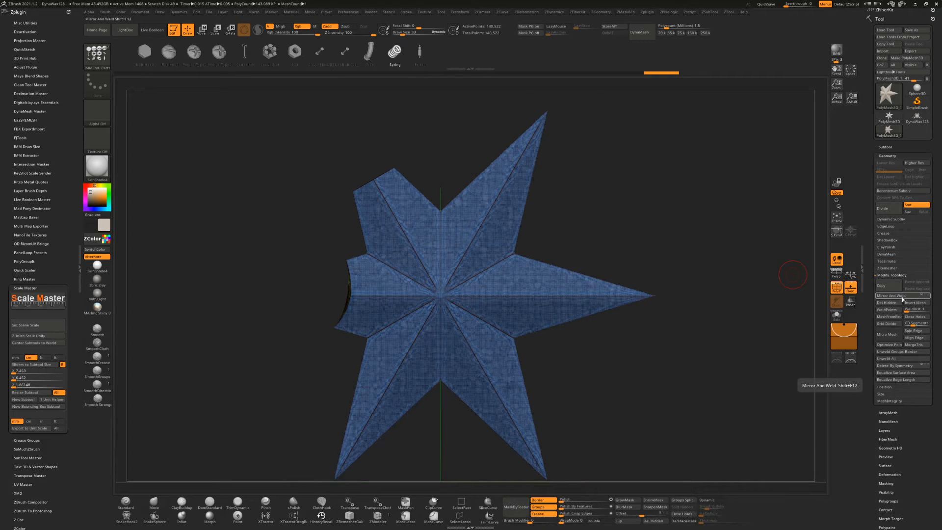
click(902, 297)
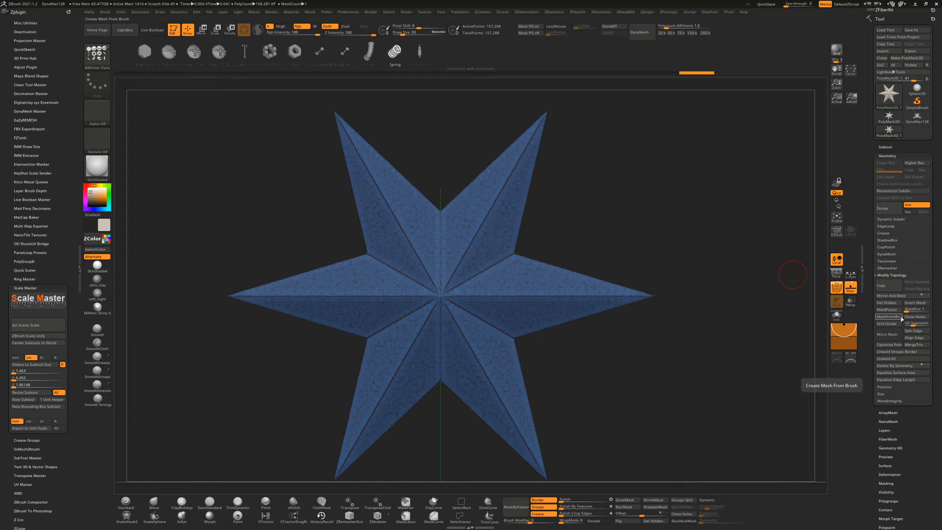
mouse_move(691, 368)
mouse_down()
mouse_move(701, 401)
mouse_move(698, 368)
mouse_up()
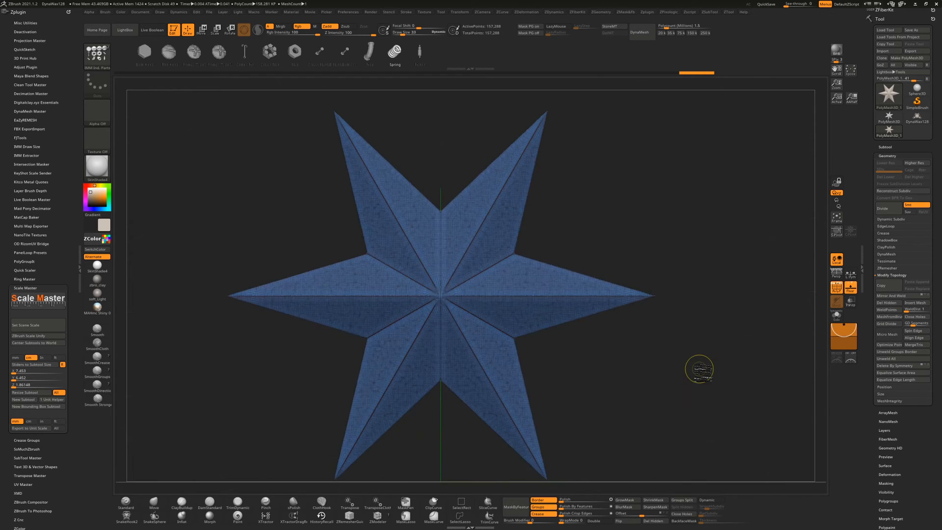
Undo the weld and the preceding mirror, and use Mirror And Weld to copy the star's trimmed half to the other side
key(ctrl+z)
key(ctrl+z)
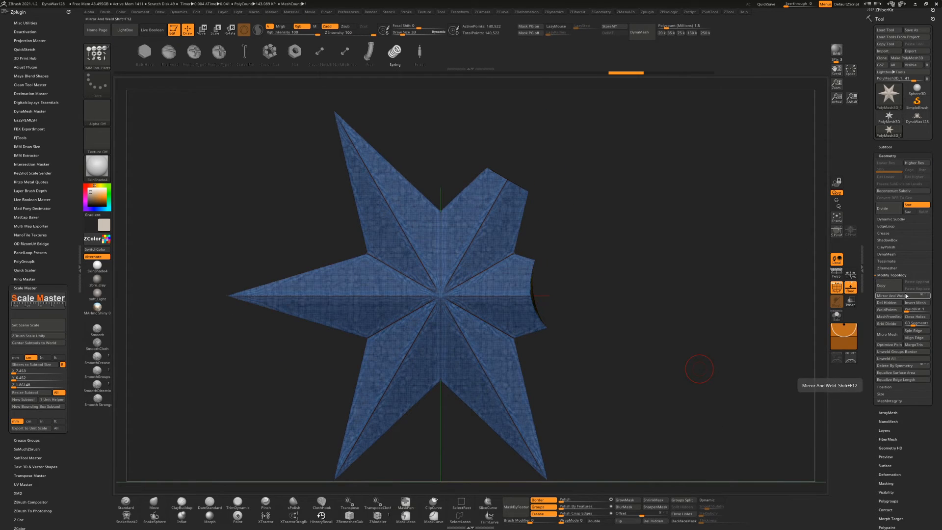
click(902, 296)
mouse_move(679, 315)
mouse_down()
mouse_move(726, 325)
mouse_move(685, 312)
mouse_up()
drag(645, 301, 697, 341)
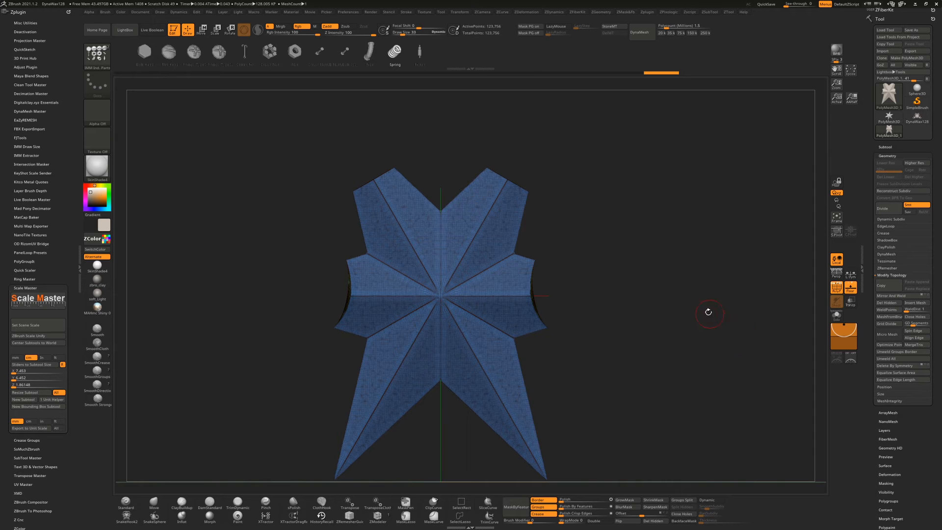
mouse_move(707, 311)
mouse_down()
mouse_move(722, 328)
mouse_move(736, 315)
mouse_move(704, 320)
mouse_up()
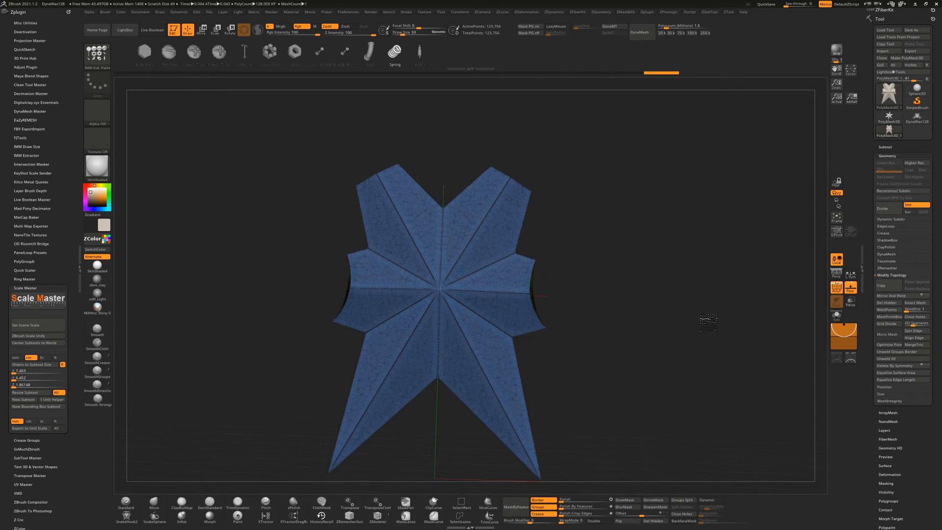
mouse_move(681, 363)
alt+mouse_down()
mouse_move(654, 319)
mouse_move(668, 367)
mouse_move(688, 354)
alt+mouse_up()
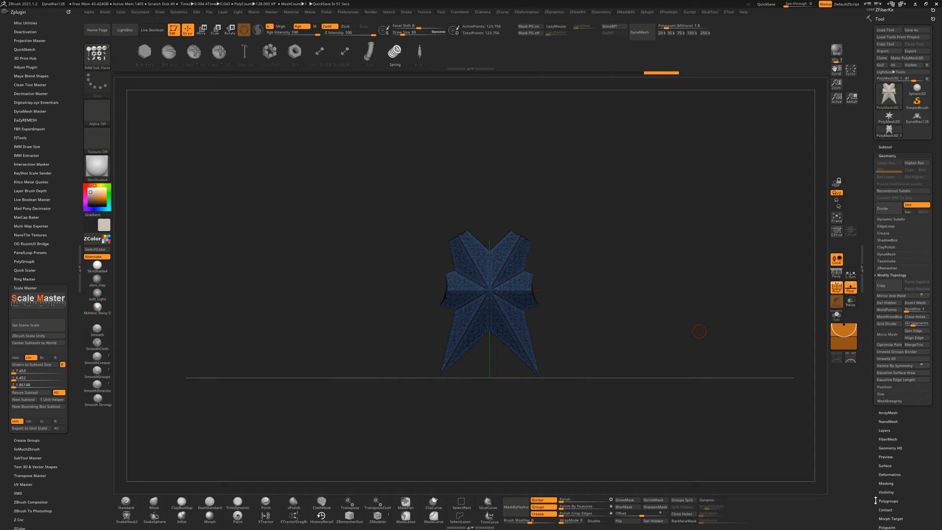
click(888, 147)
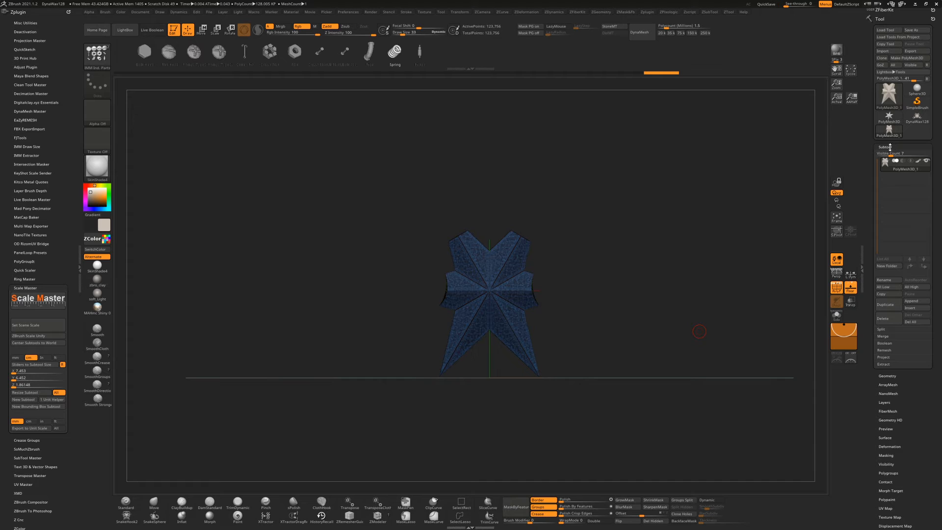
click(892, 147)
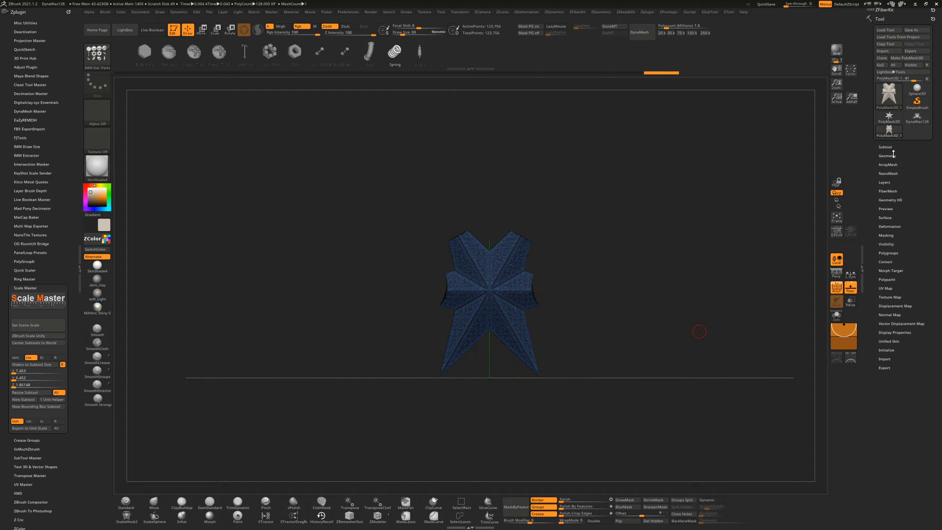
click(38, 289)
click(38, 288)
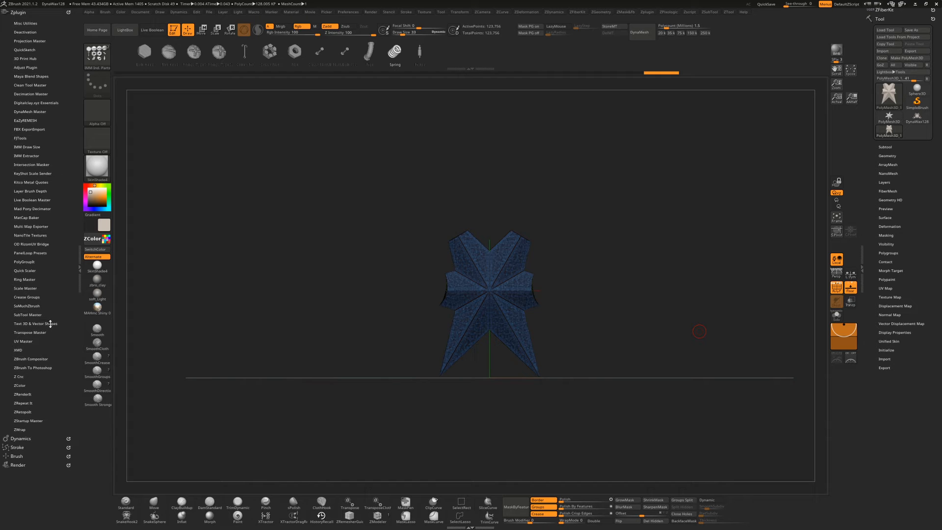
click(50, 323)
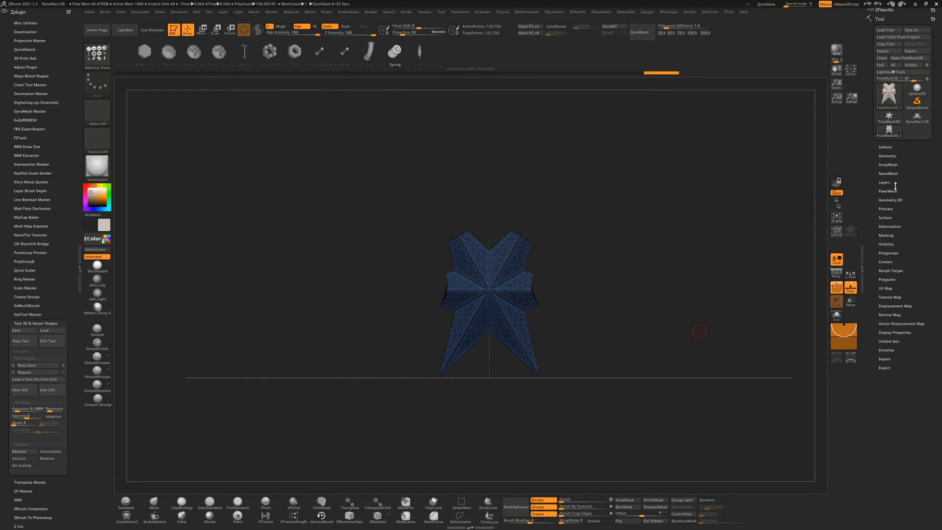
click(895, 227)
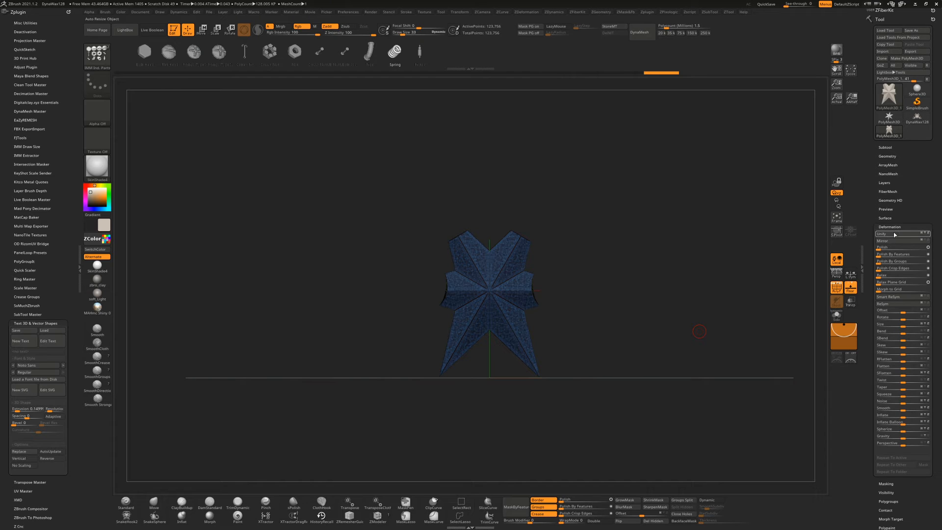
click(890, 226)
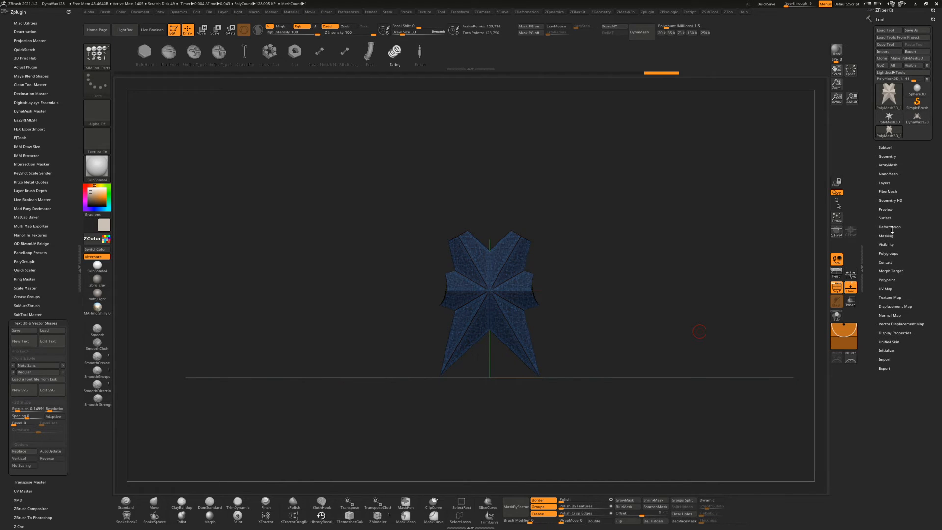
click(888, 148)
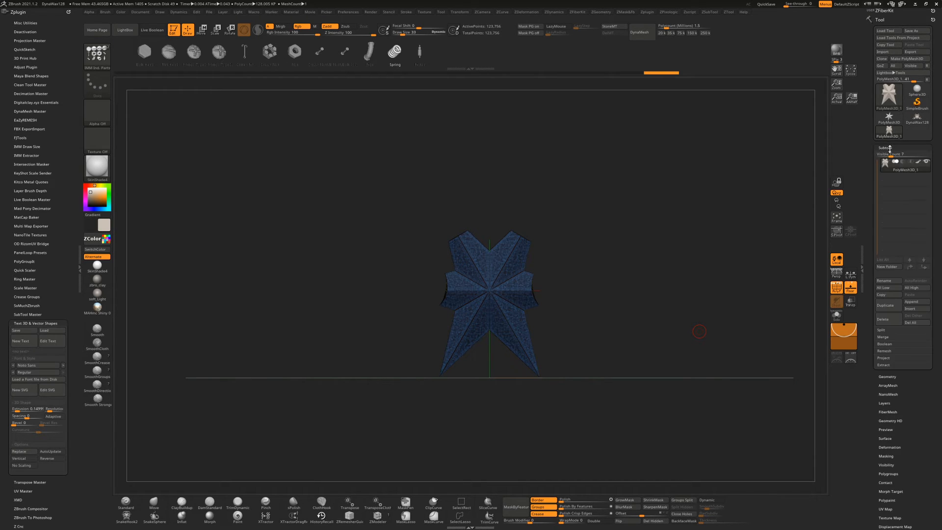
click(888, 147)
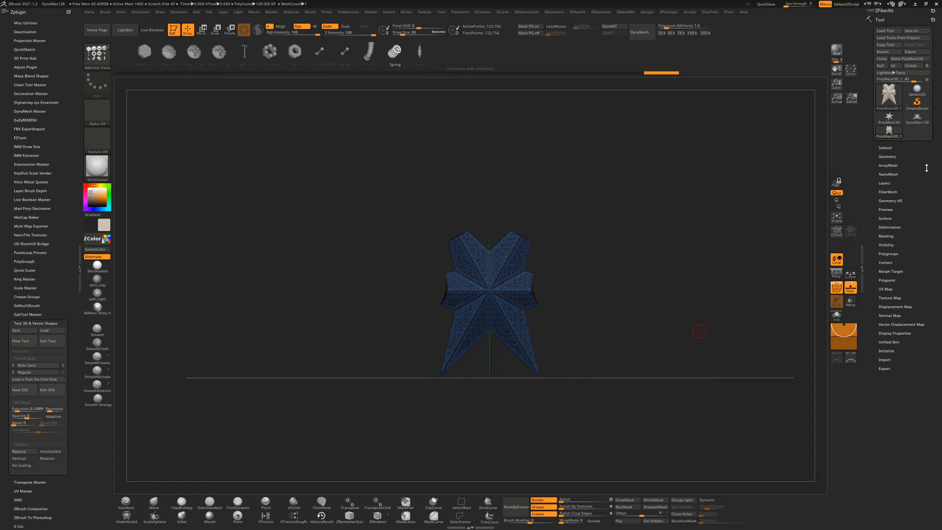
Open DynaMesh Master and remesh the star with a target polycount of 0.1 million, inspecting the softened edges
mouse_move(700, 330)
mouse_down()
mouse_move(696, 275)
mouse_move(729, 274)
mouse_move(704, 290)
mouse_move(704, 282)
mouse_move(711, 328)
mouse_move(713, 320)
mouse_up()
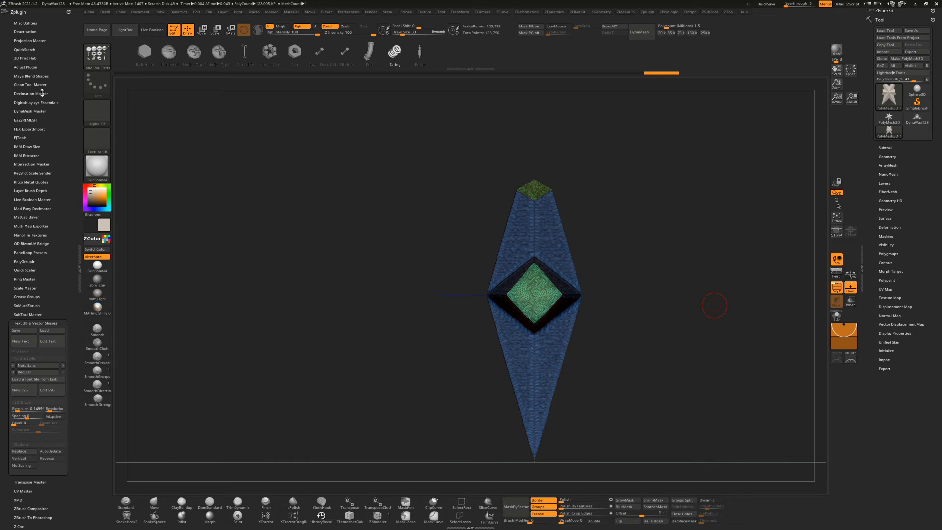
click(40, 111)
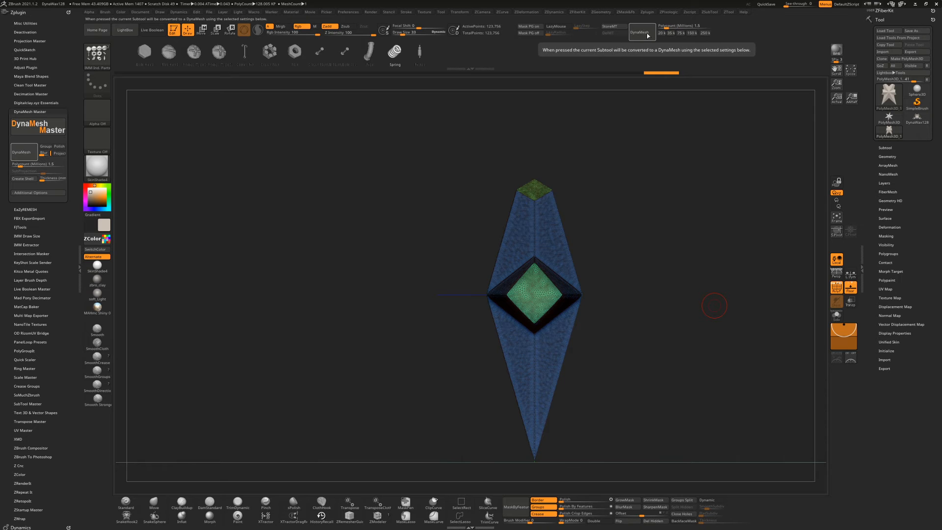
drag(665, 26, 658, 25)
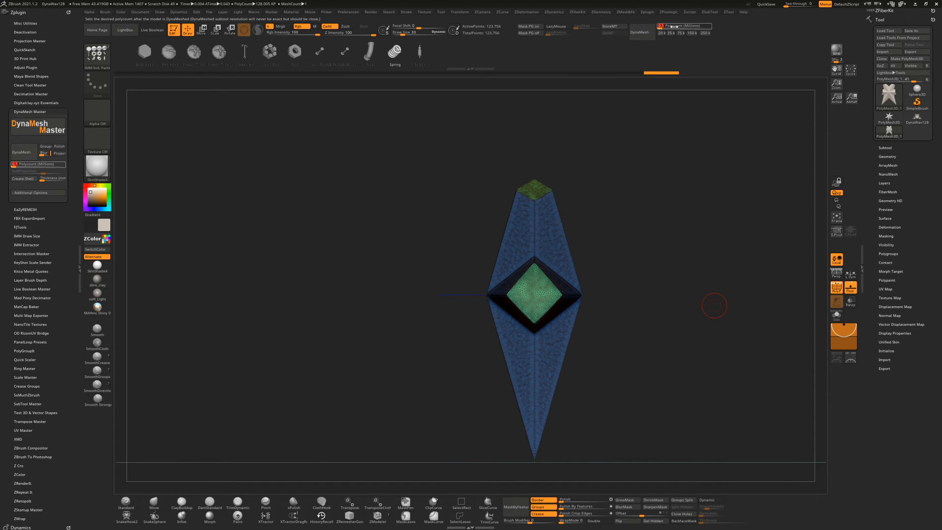
click(648, 34)
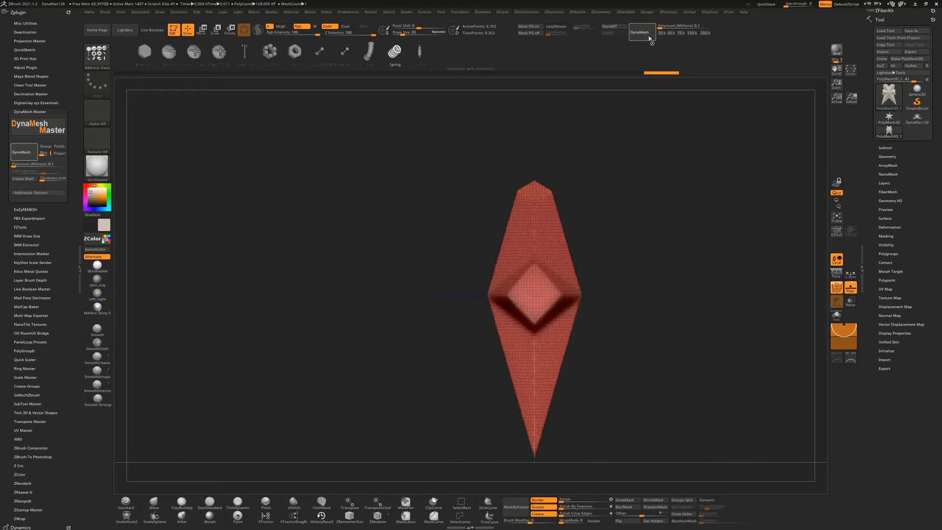
drag(645, 153, 664, 158)
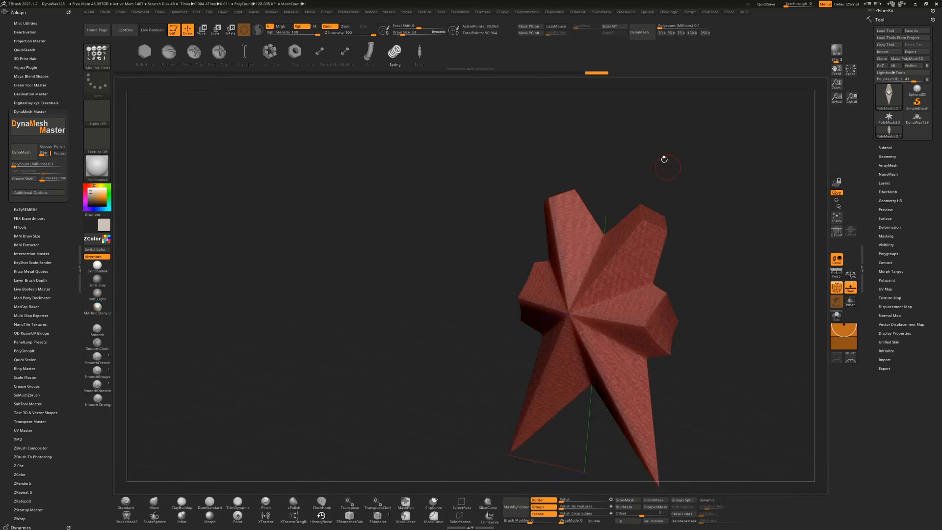
Raise the DynaMesh Master polycount to about 1.8 million and remesh the star
drag(670, 27, 666, 28)
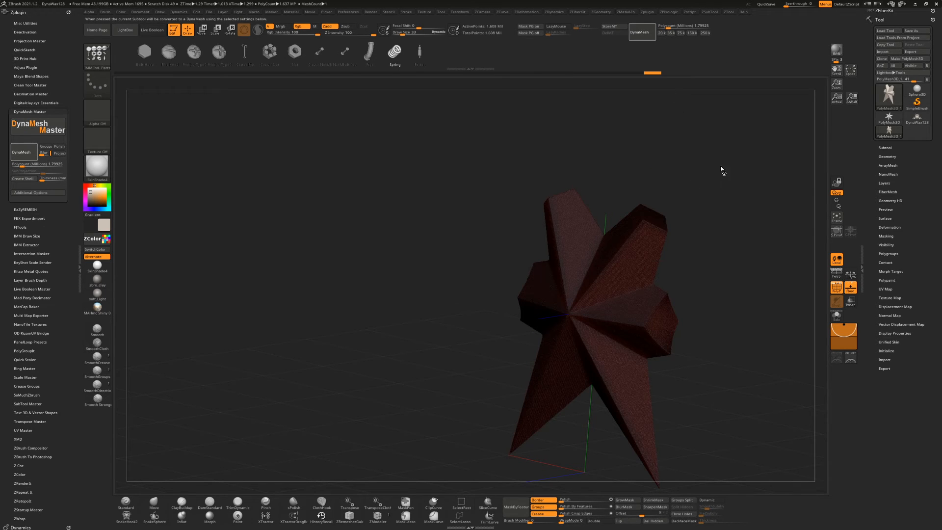
drag(712, 162, 736, 393)
key(f)
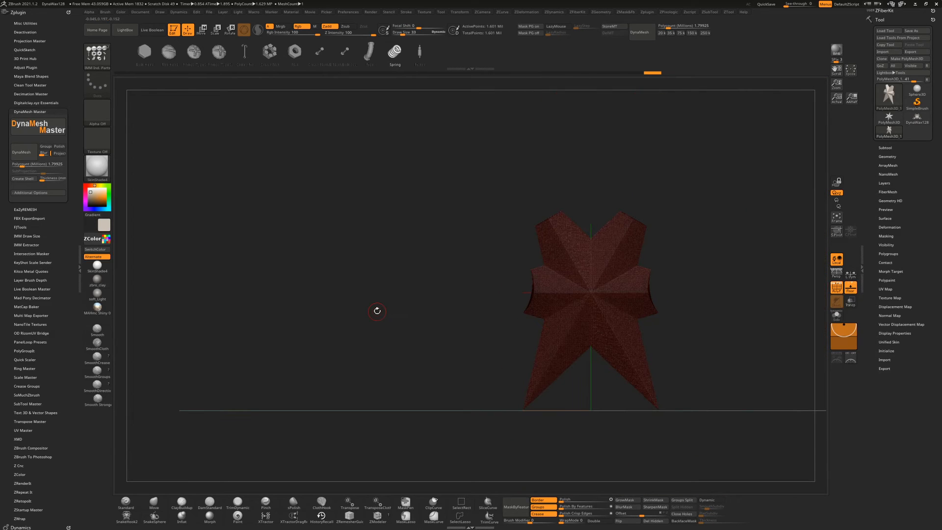
Open the DynaMesh settings under Geometry and review the resolution and shell options with the star in view
click(891, 156)
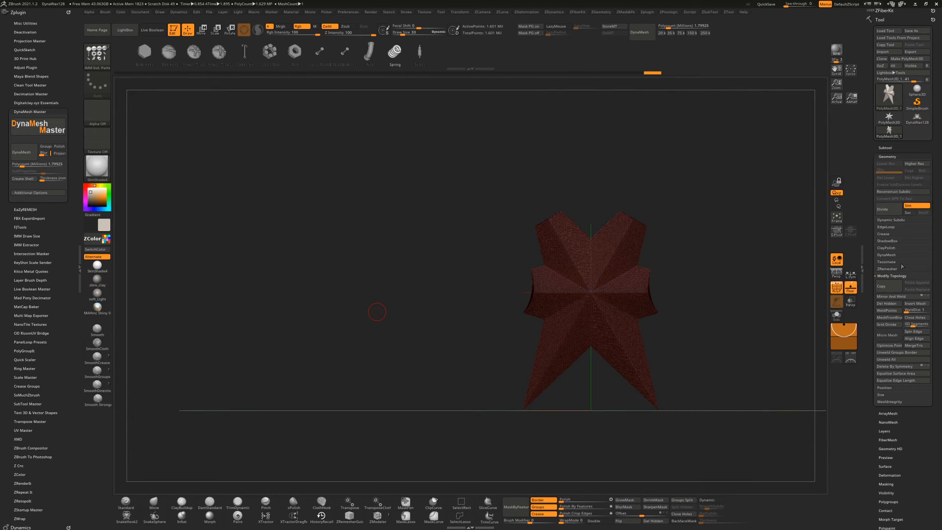
click(891, 255)
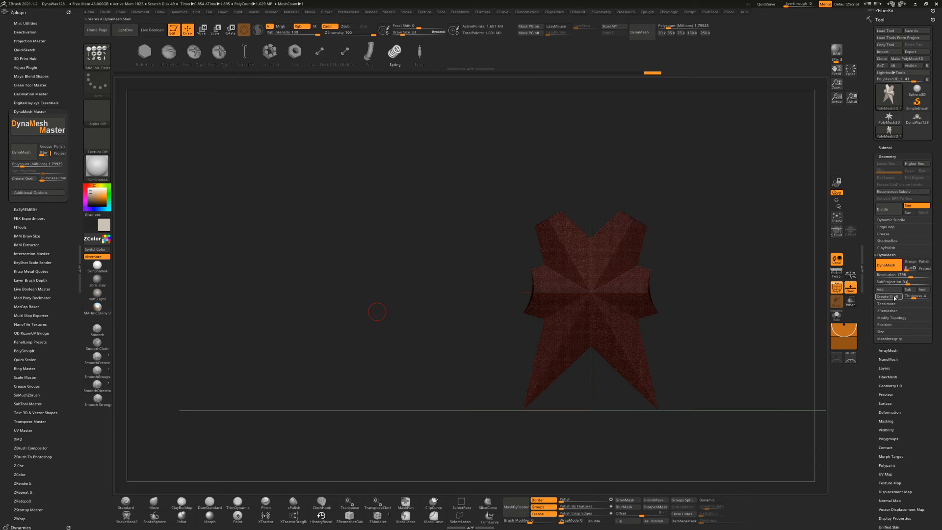
mouse_move(711, 353)
mouse_down()
mouse_move(711, 288)
mouse_move(734, 253)
mouse_move(728, 353)
mouse_move(731, 337)
mouse_move(740, 374)
mouse_move(725, 316)
mouse_move(726, 368)
mouse_move(732, 315)
mouse_move(688, 339)
mouse_move(725, 328)
mouse_up()
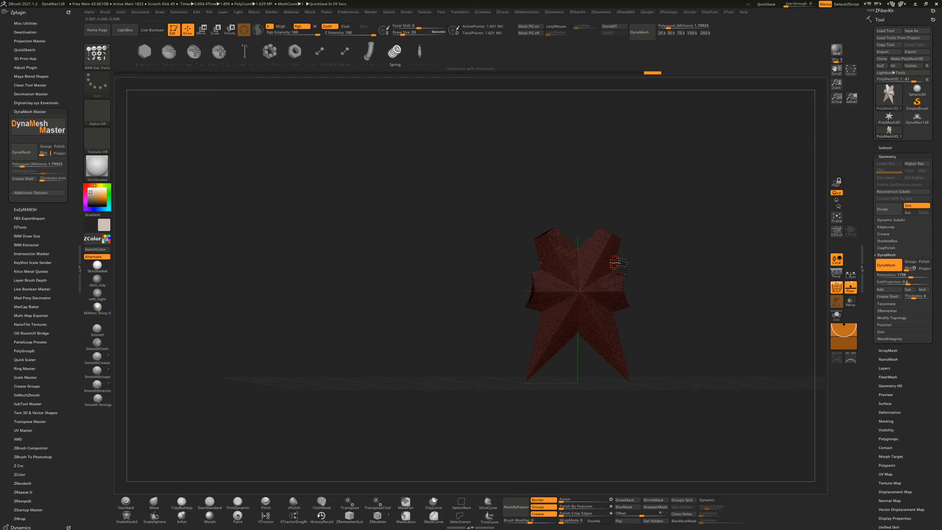
drag(704, 263, 712, 190)
drag(700, 256, 721, 431)
Append a Cylinder3D primitive to the star as a new subtool
click(886, 147)
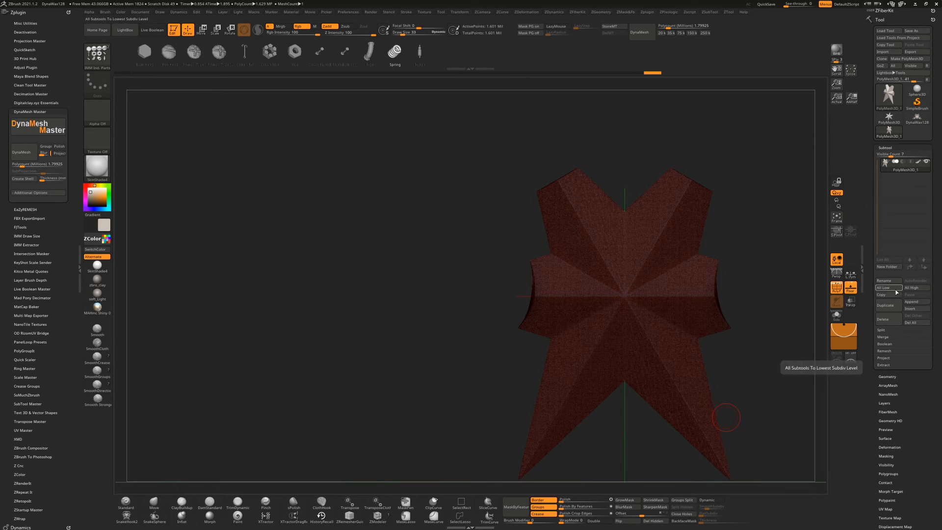
click(916, 302)
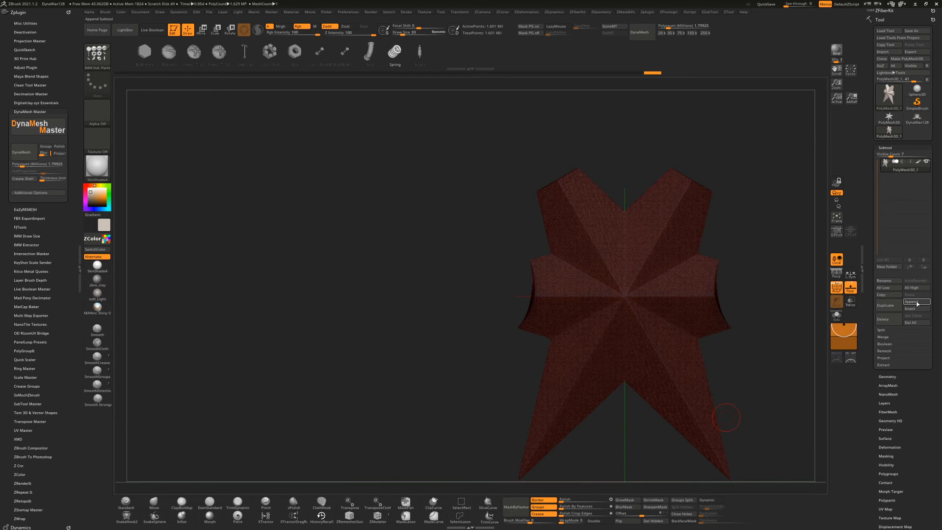
click(916, 302)
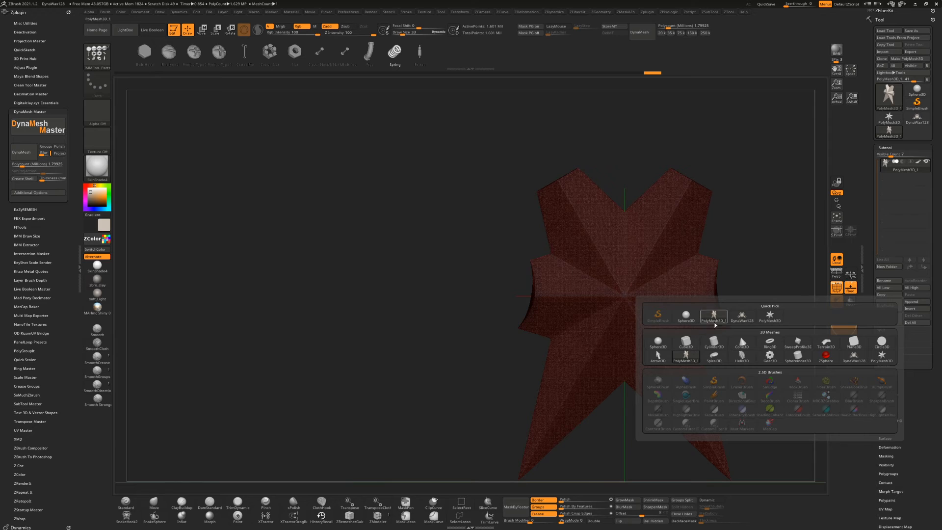
click(716, 341)
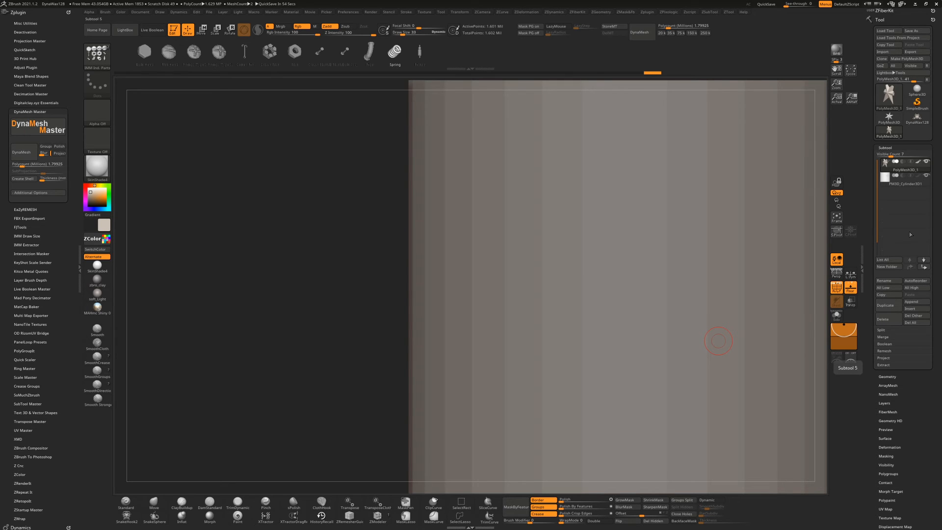
Select the cylinder subtool, scale it down uniformly and place it between the star's two lower spikes
alt+drag(365, 307, 217, 257)
drag(711, 270, 738, 322)
key(w)
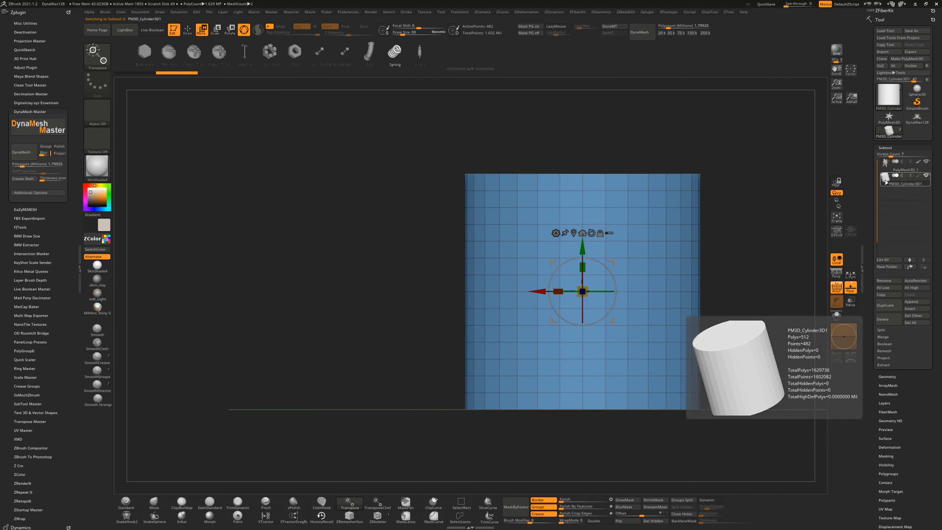
drag(582, 291, 533, 383)
drag(584, 249, 585, 316)
drag(685, 295, 687, 227)
drag(699, 281, 705, 420)
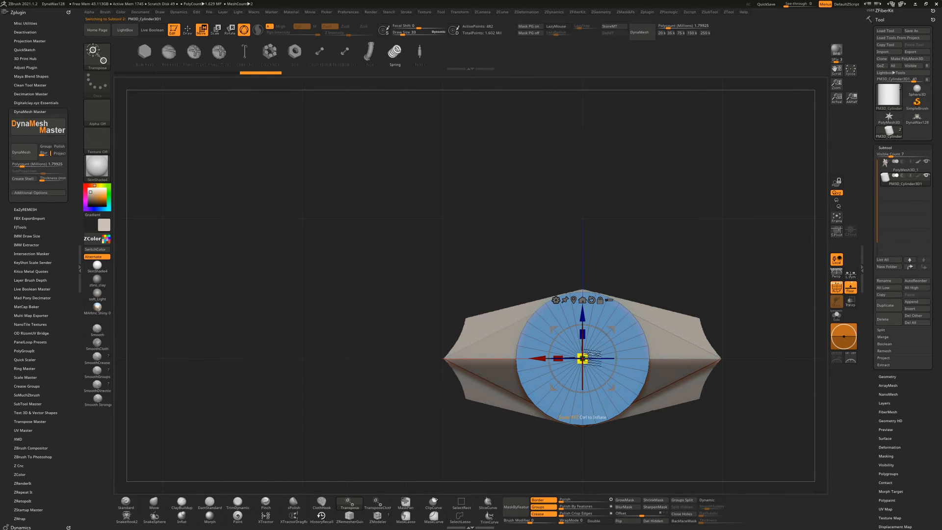
drag(584, 359, 574, 400)
shift+drag(721, 254, 725, 340)
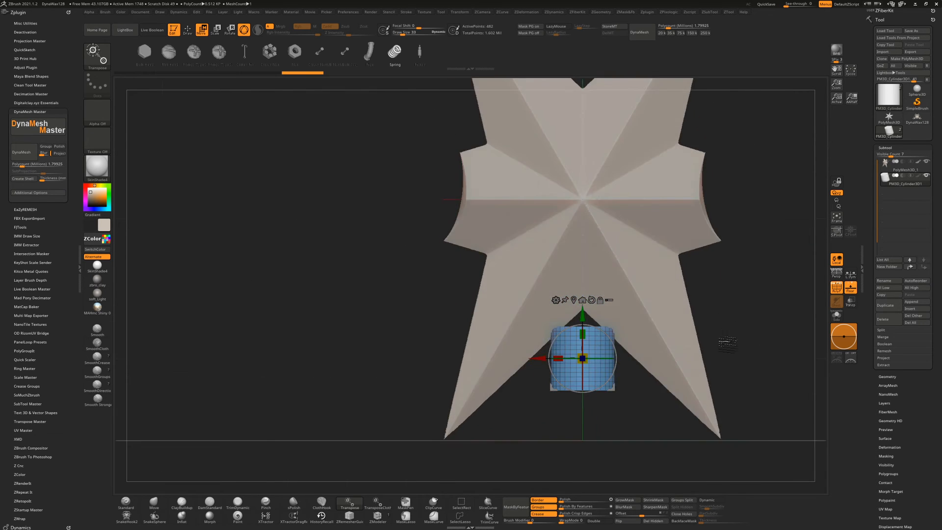
mouse_move(584, 317)
mouse_down()
mouse_move(584, 270)
mouse_move(584, 302)
mouse_up()
Move the cylinder out in front of the star and raise it towards the star's centre height
shift+drag(752, 252, 712, 254)
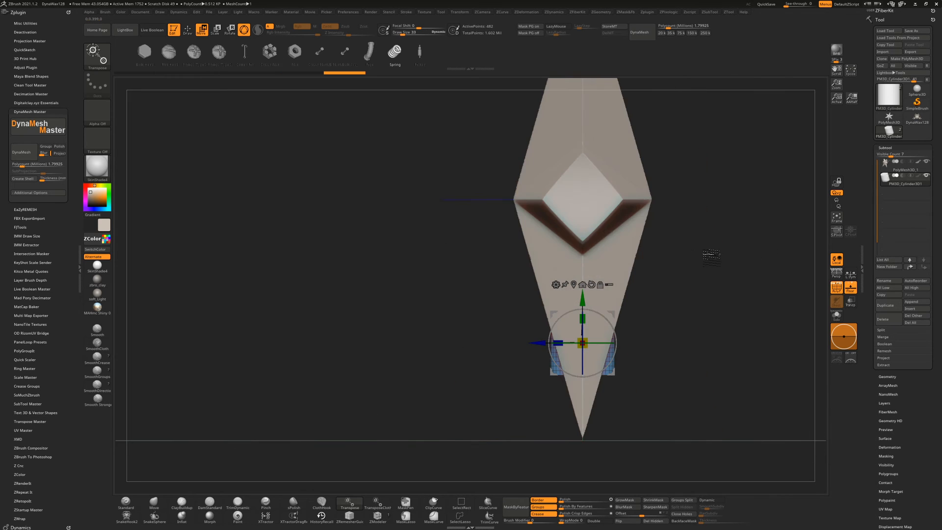
drag(543, 338, 677, 334)
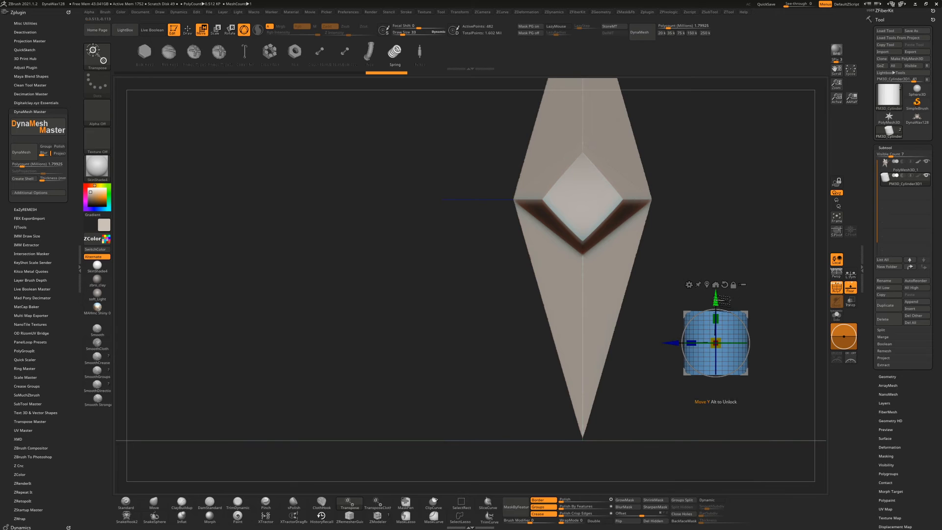
drag(716, 298, 716, 175)
Rotate the cylinder so its axis points at the star's face, and move it up against the star's centre
shift+drag(756, 272, 732, 288)
drag(692, 364, 730, 399)
shift+drag(743, 222, 712, 198)
drag(764, 287, 760, 270)
mouse_move(739, 366)
alt+mouse_down()
mouse_move(731, 368)
mouse_move(737, 362)
mouse_move(750, 385)
mouse_move(755, 372)
alt+mouse_up()
drag(671, 216, 632, 228)
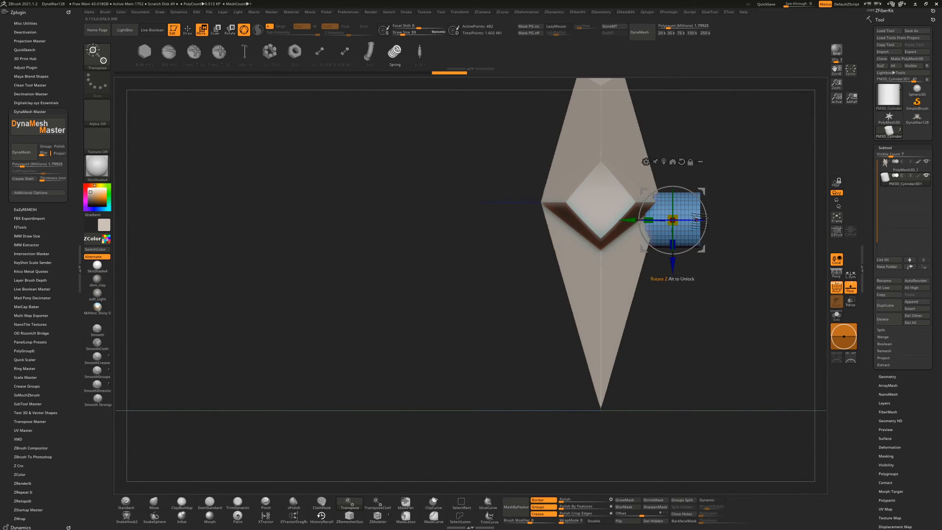
Raise the cylinder to the star's centre height, push it slightly into the star's face and set its subtool to subtraction
drag(673, 261, 675, 246)
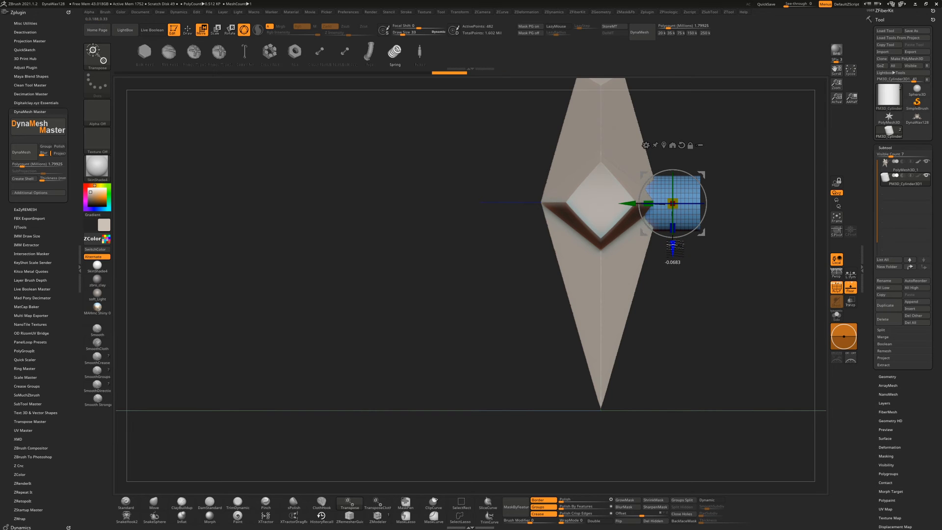
mouse_move(740, 243)
mouse_down()
mouse_move(703, 267)
mouse_move(742, 262)
mouse_move(730, 245)
mouse_up()
drag(632, 204, 622, 207)
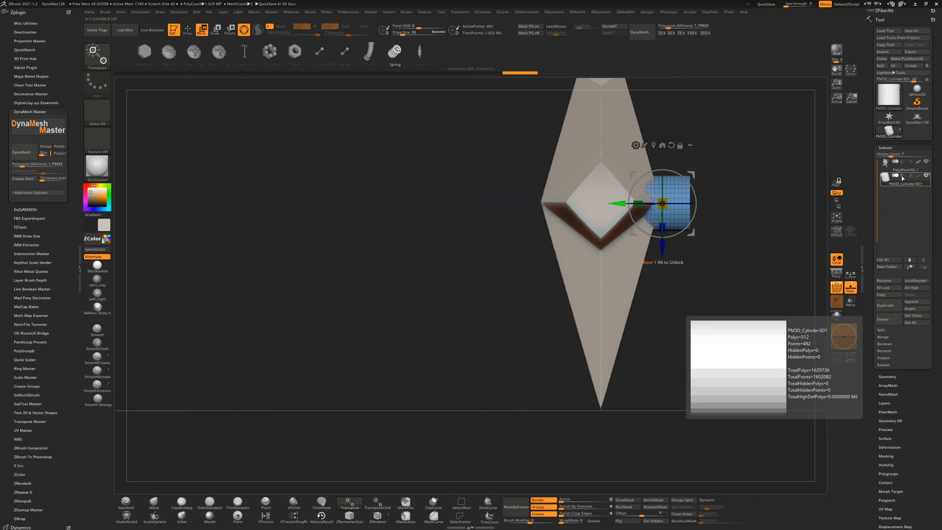
click(903, 176)
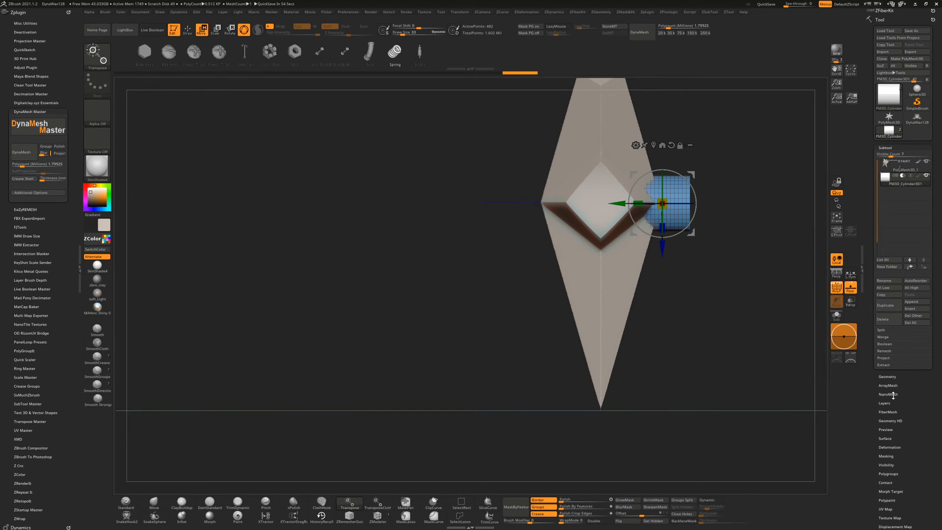
Select the star subtool and merge the cylinder into it with MergeDown, accepting that the operation cannot be undone
click(896, 377)
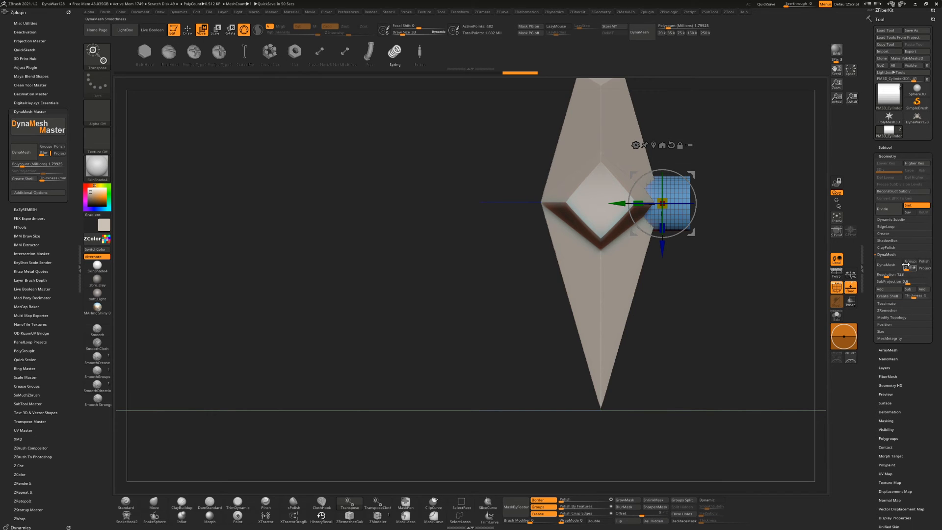
click(886, 147)
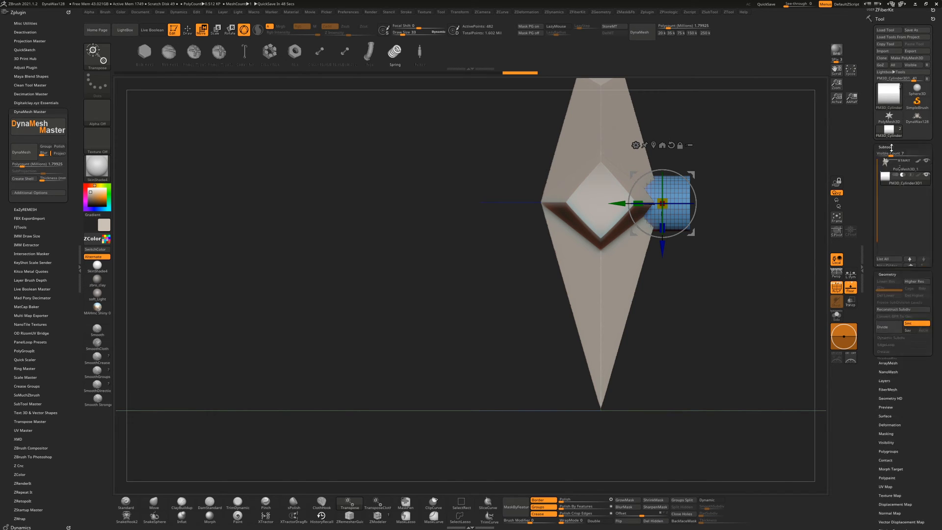
click(894, 170)
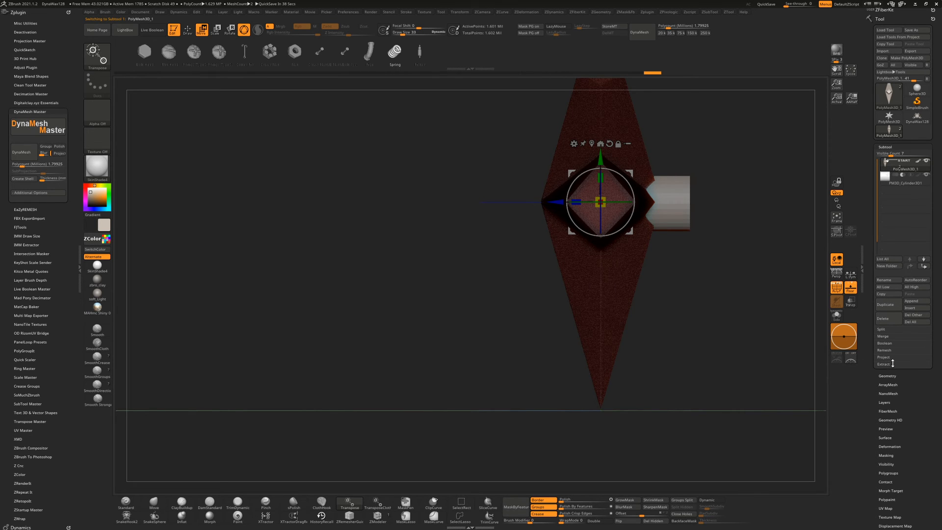
click(883, 336)
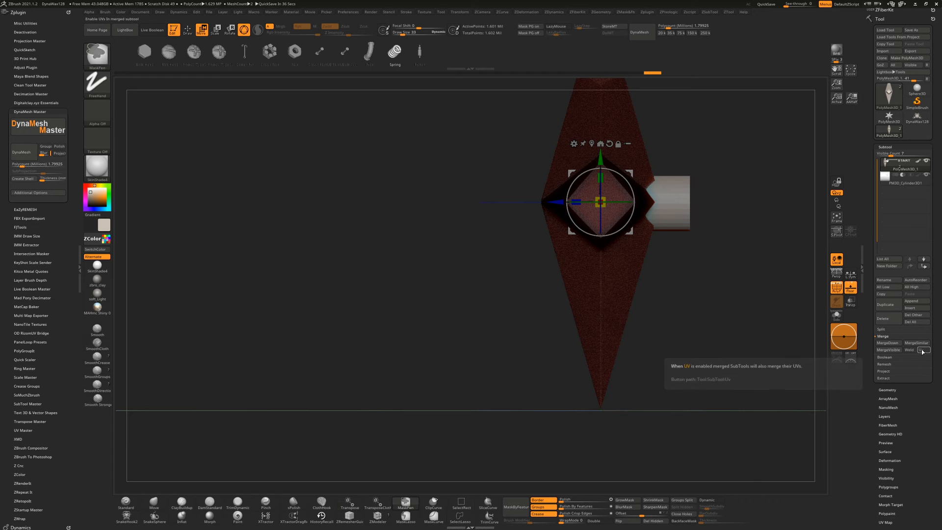
click(900, 344)
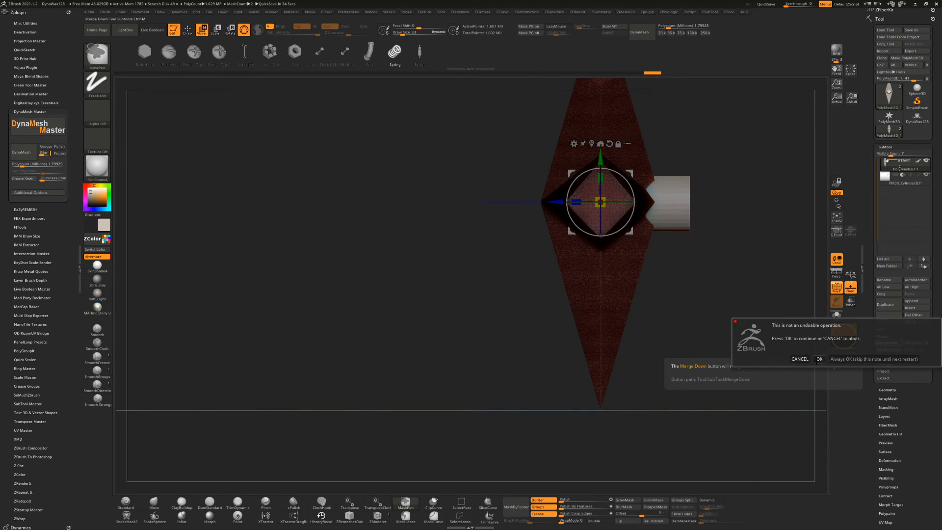
click(819, 359)
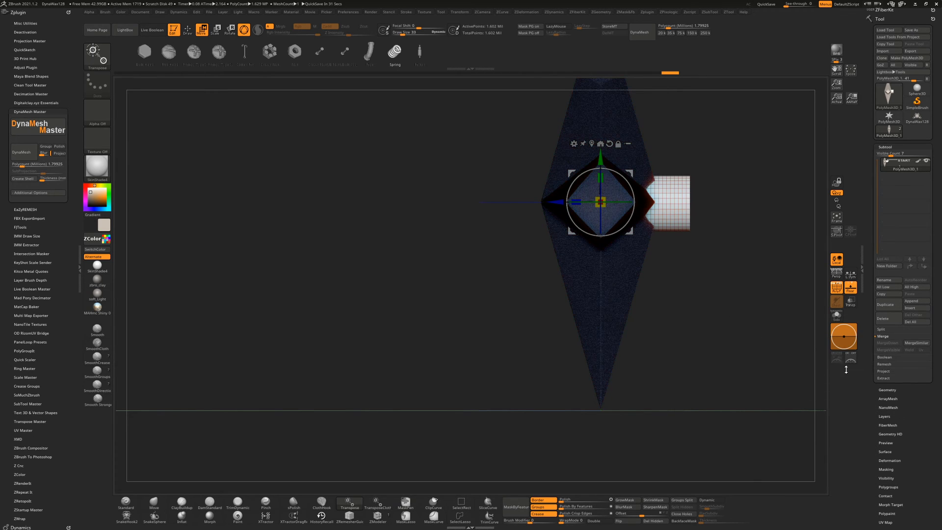
Create a DynaMesh shell of the merged star and cylinder with thickness 4, and wait for the program to respond
mouse_move(790, 355)
mouse_down()
mouse_move(747, 367)
mouse_move(764, 376)
mouse_move(775, 354)
mouse_up()
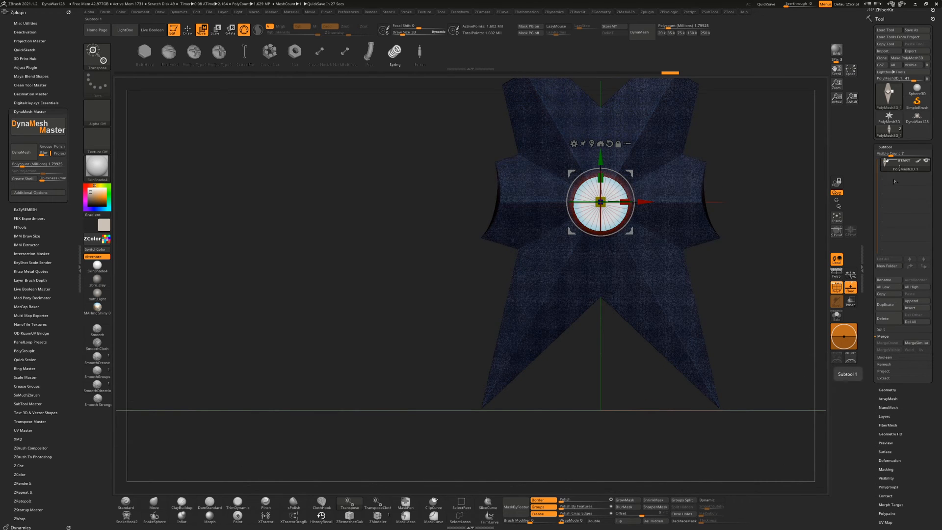
mouse_move(894, 172)
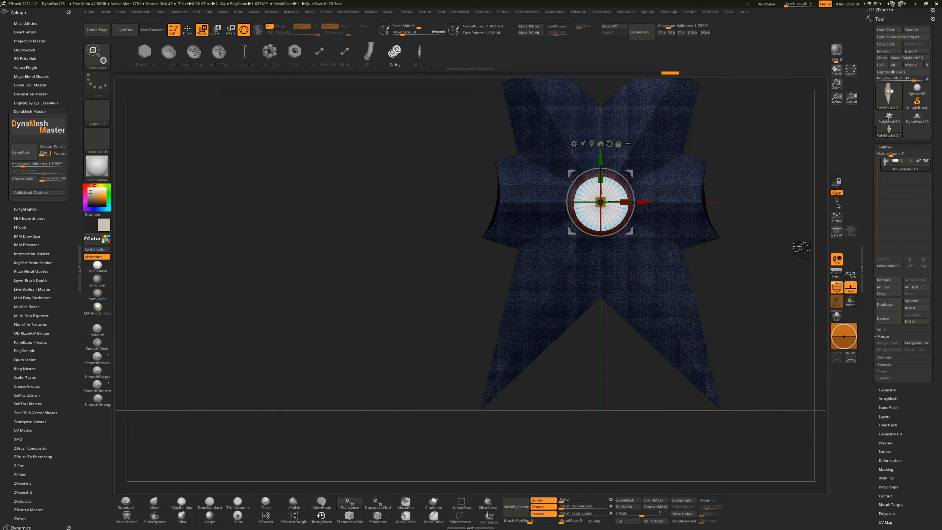
drag(760, 244, 687, 412)
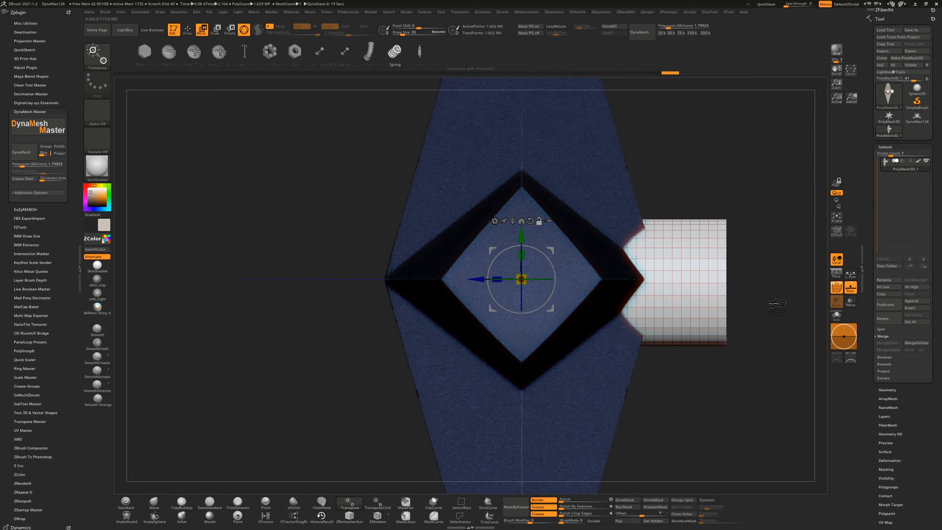
mouse_move(782, 293)
mouse_down()
mouse_move(758, 297)
mouse_move(784, 289)
mouse_up()
drag(806, 230, 786, 260)
click(888, 390)
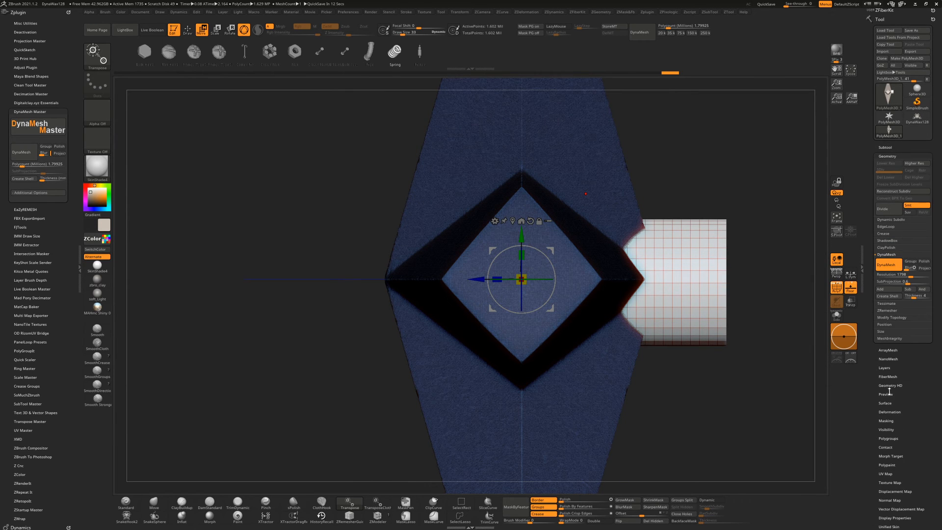
click(887, 296)
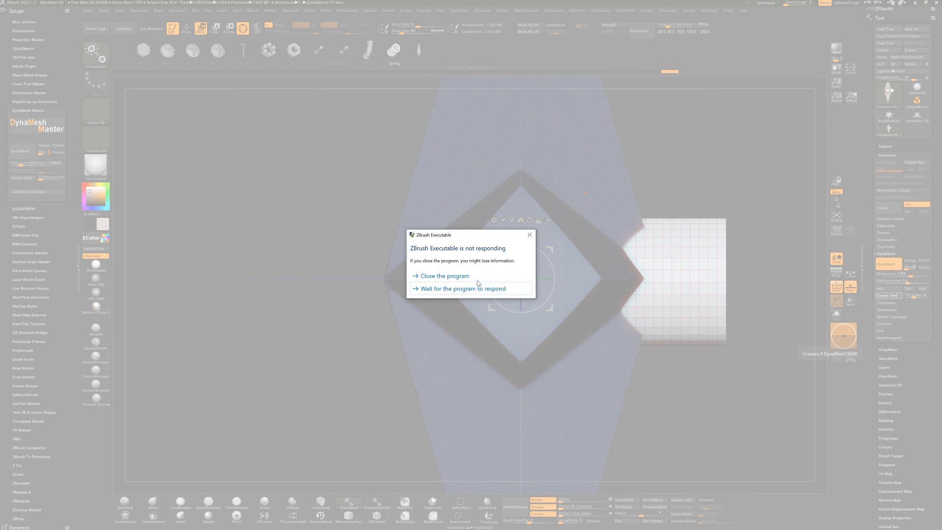
click(474, 292)
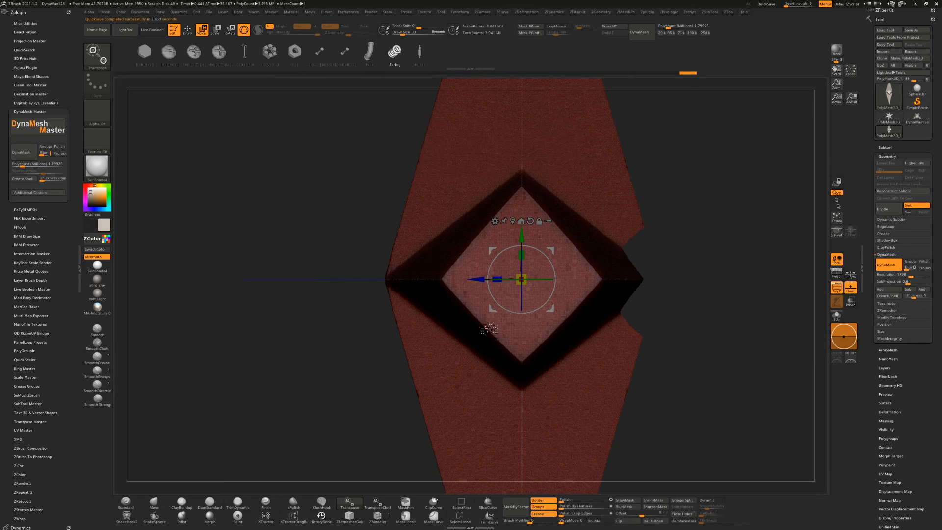
Try to cut away the star's front side with a TrimCurve line across its thickness, and undo the cut
right_drag(705, 321, 738, 268)
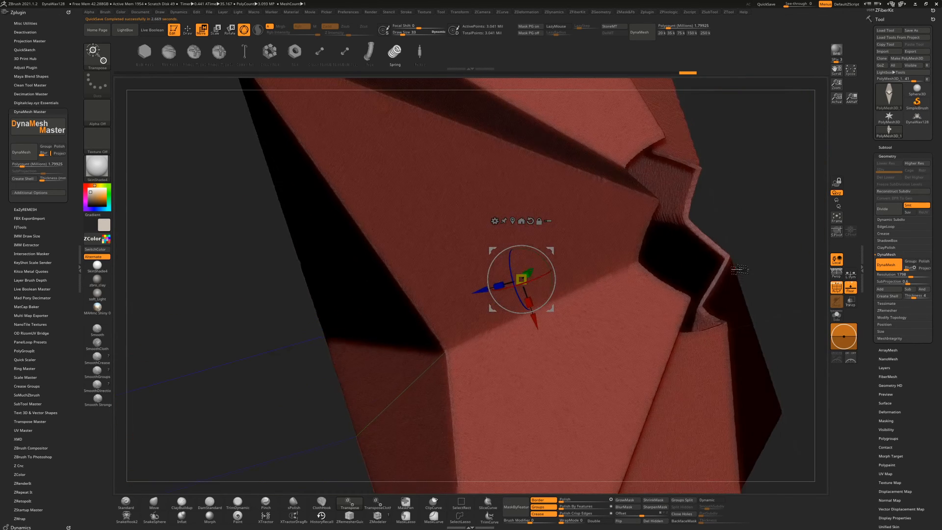
right_drag(773, 214, 773, 240)
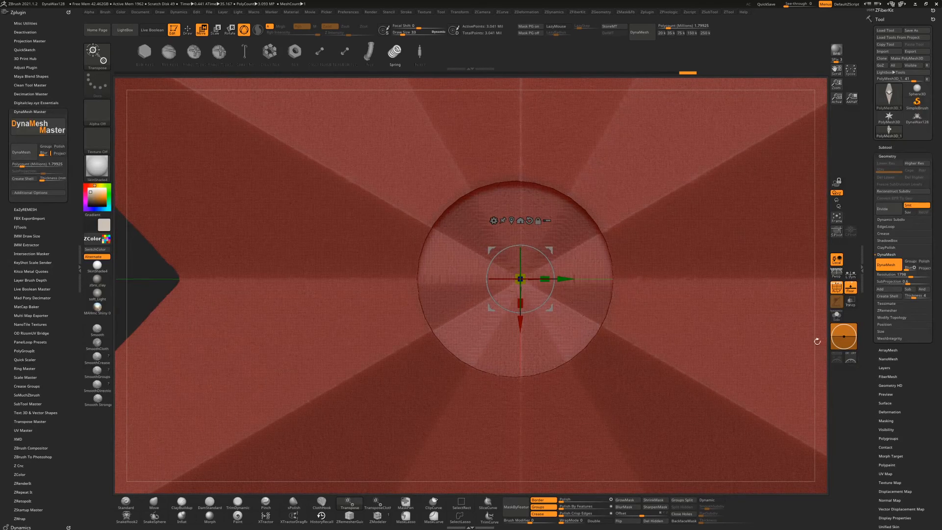
ctrl+right_drag(816, 336, 715, 222)
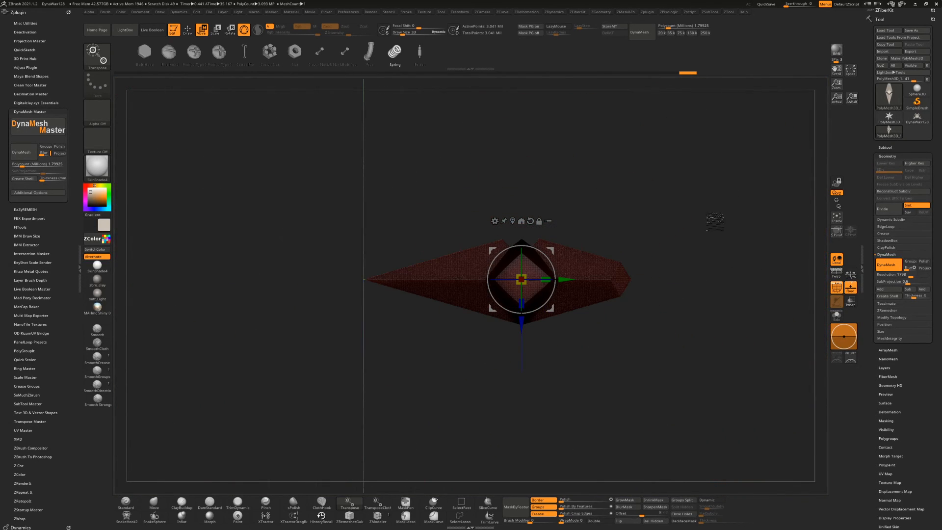
key(q)
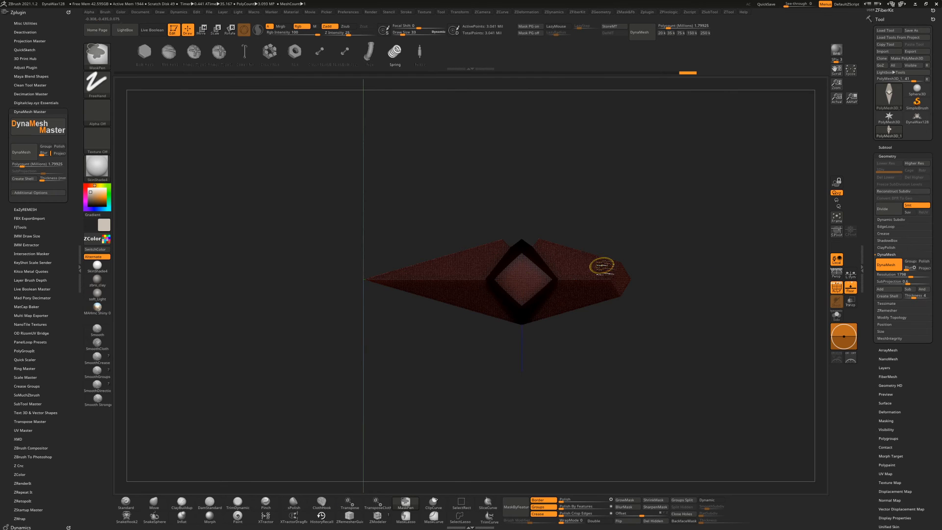
mouse_move(278, 259)
ctrl+mouse_down()
mouse_move(709, 274)
mouse_move(718, 171)
ctrl+mouse_up()
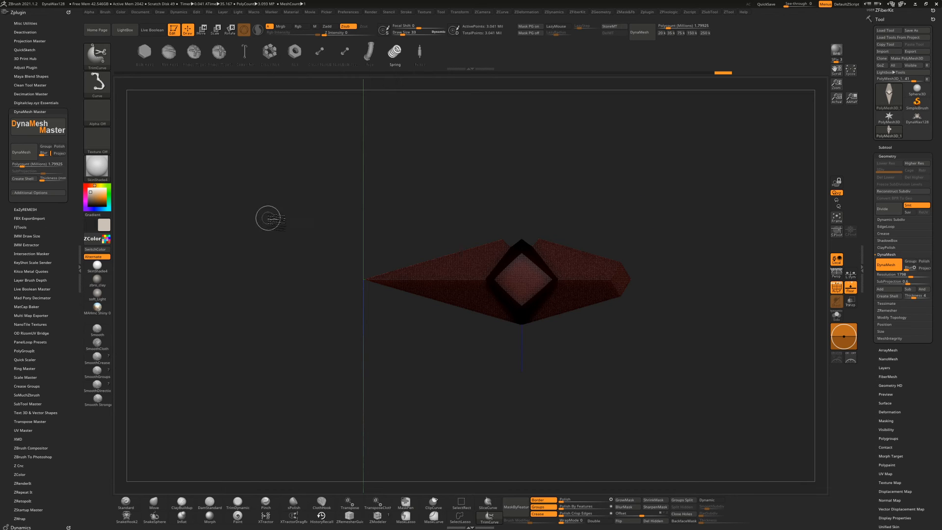
mouse_move(269, 219)
ctrl+shift+mouse_down()
mouse_move(523, 259)
mouse_move(683, 198)
mouse_move(694, 218)
mouse_move(684, 229)
mouse_move(687, 269)
ctrl+shift+mouse_up()
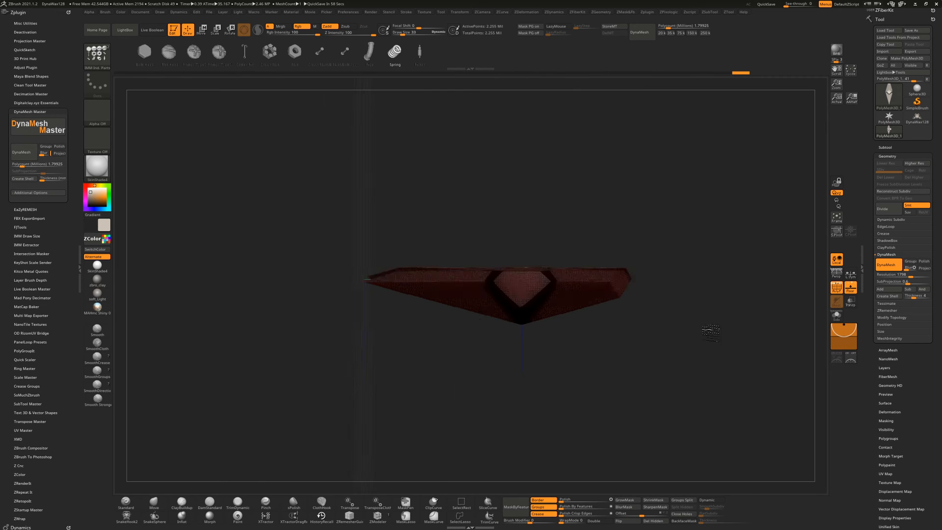
drag(738, 340, 700, 377)
key(ctrl+z)
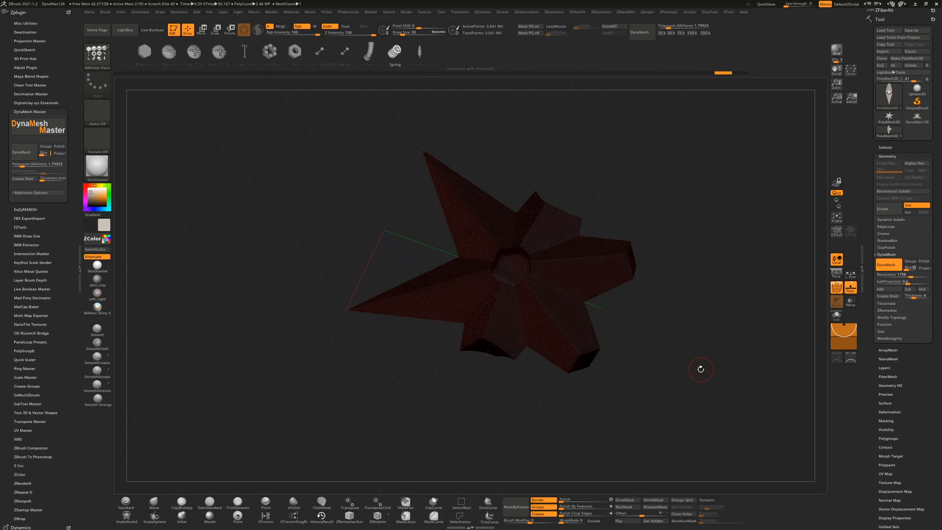
Hide the star's front portion with the SelectRect brush and examine the hollow interior and shell walls from several angles
key(ctrl+shift)
click(100, 60)
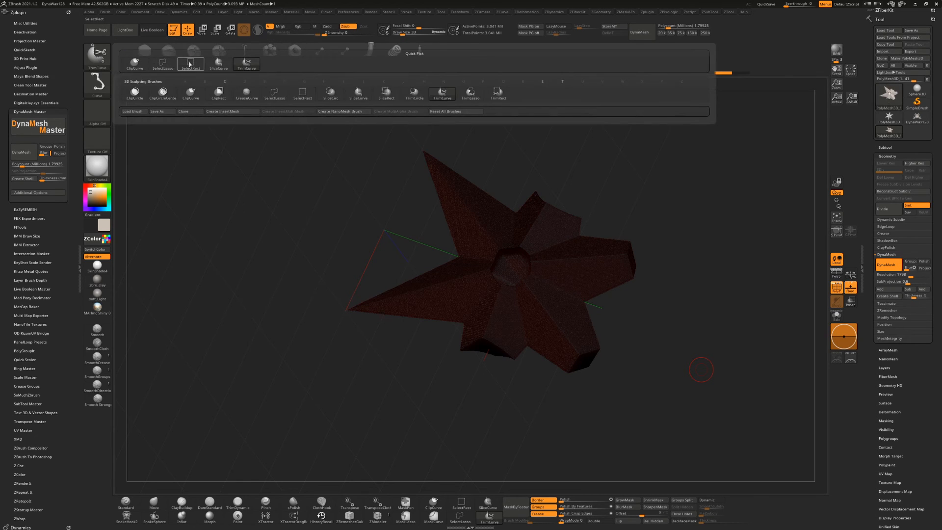
click(190, 64)
shift+drag(702, 177, 633, 200)
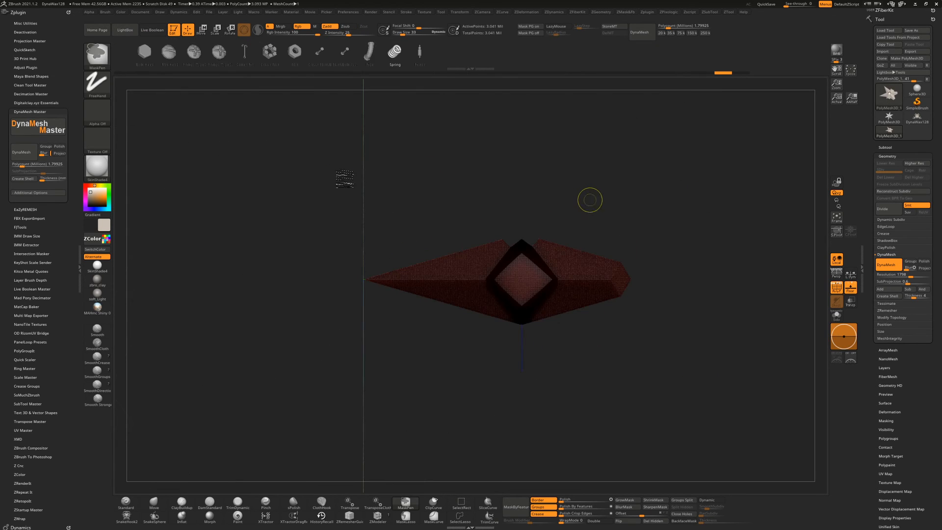
ctrl+shift+drag(287, 177, 737, 383)
key(f)
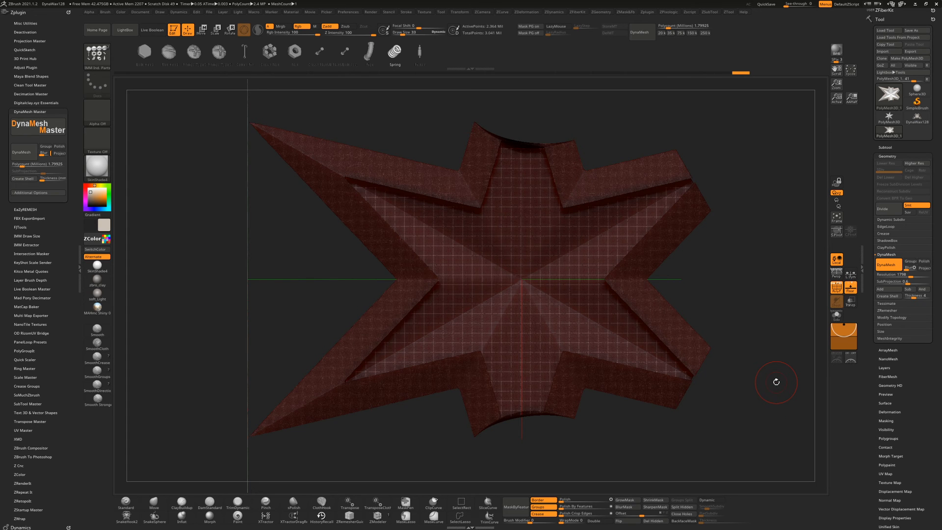
drag(752, 423, 723, 362)
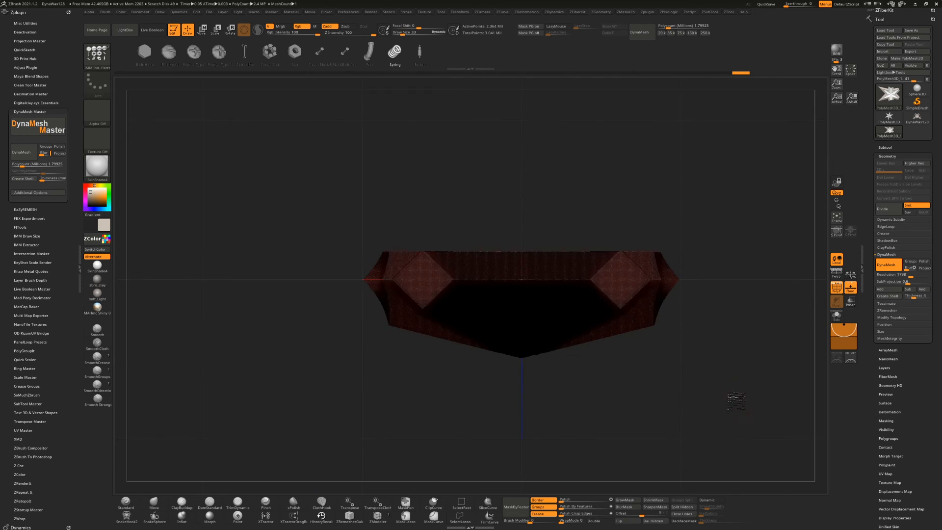
drag(736, 400, 747, 417)
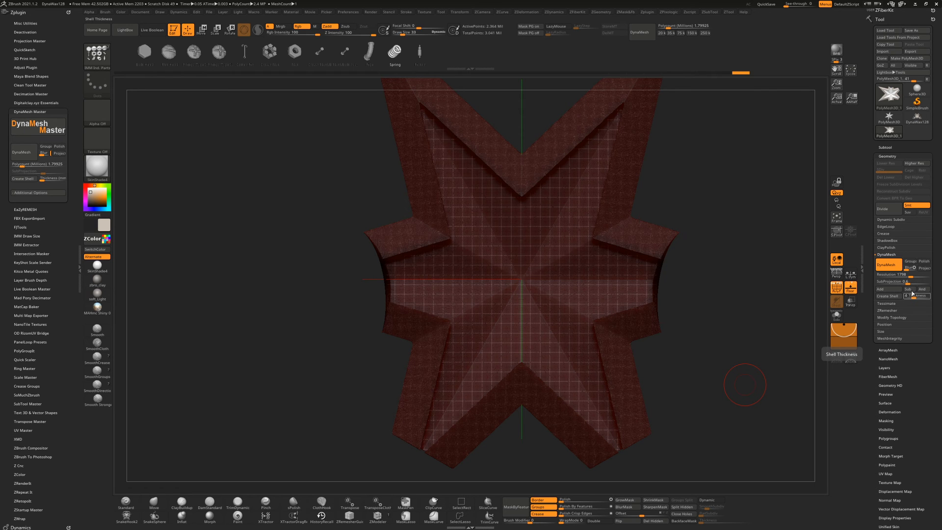
drag(714, 368, 700, 317)
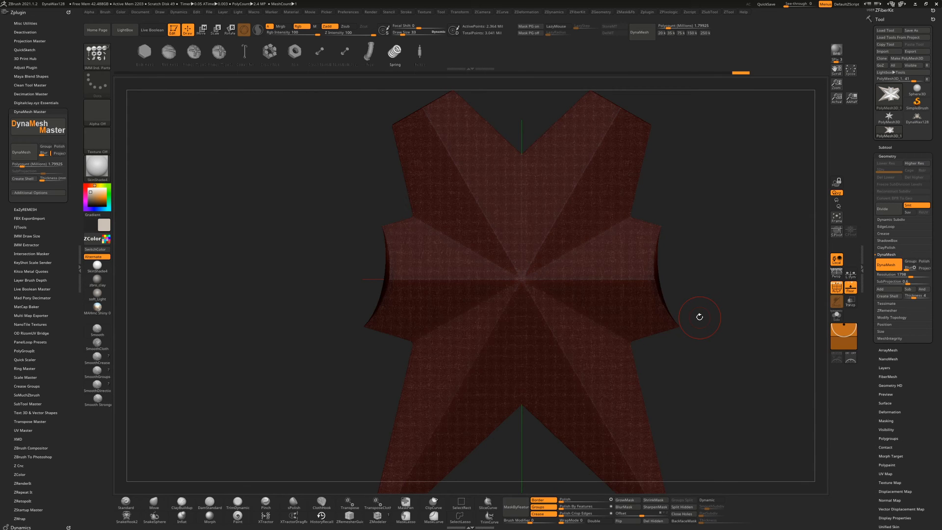
drag(699, 317, 725, 361)
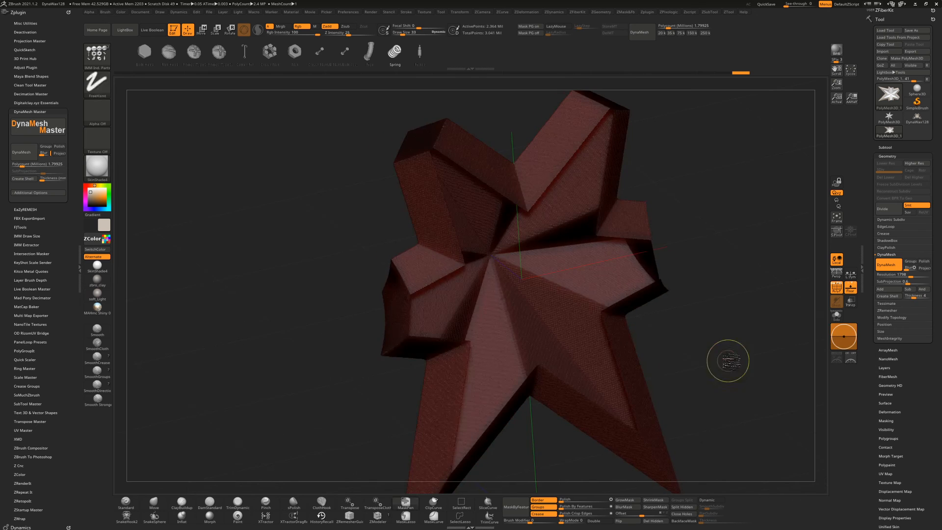
Unhide all of the star's geometry and bring the whole model into view
ctrl+shift+click(740, 368)
shift+drag(764, 340, 748, 356)
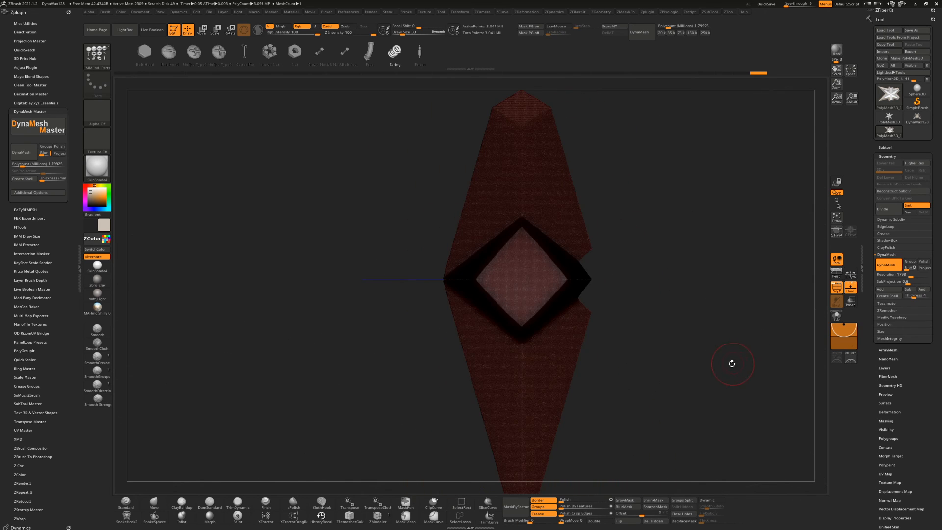
ctrl+right_drag(726, 371, 705, 304)
shift+drag(698, 344, 734, 347)
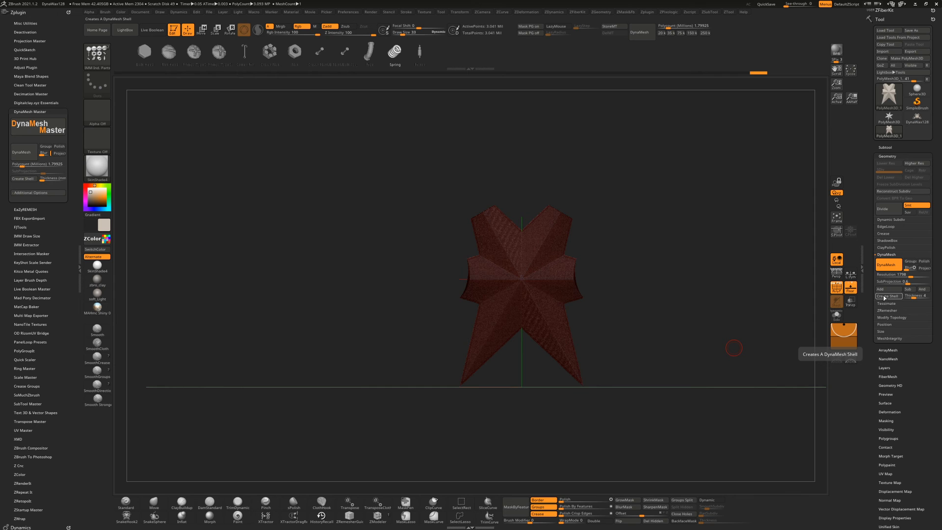
Pre-process the current star subtool with Decimation Master and decimate it with the 250 k points preset
click(45, 91)
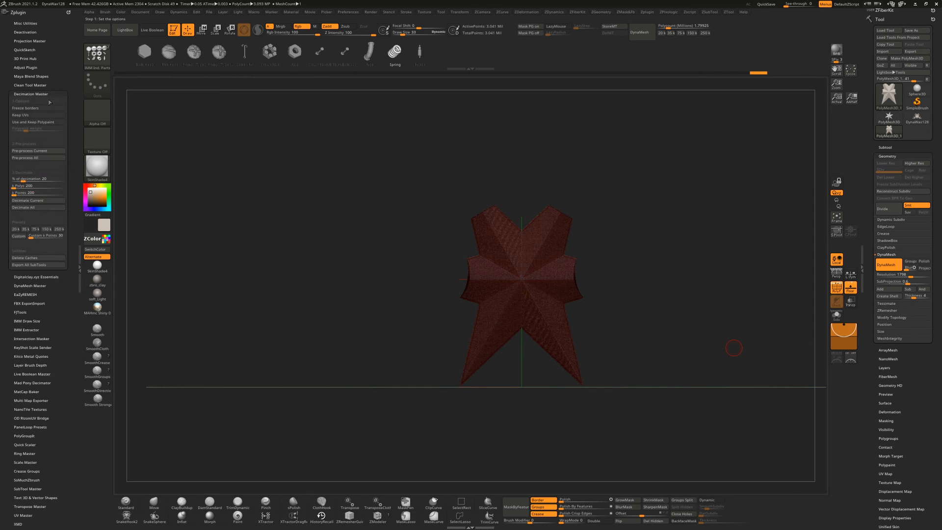
click(54, 154)
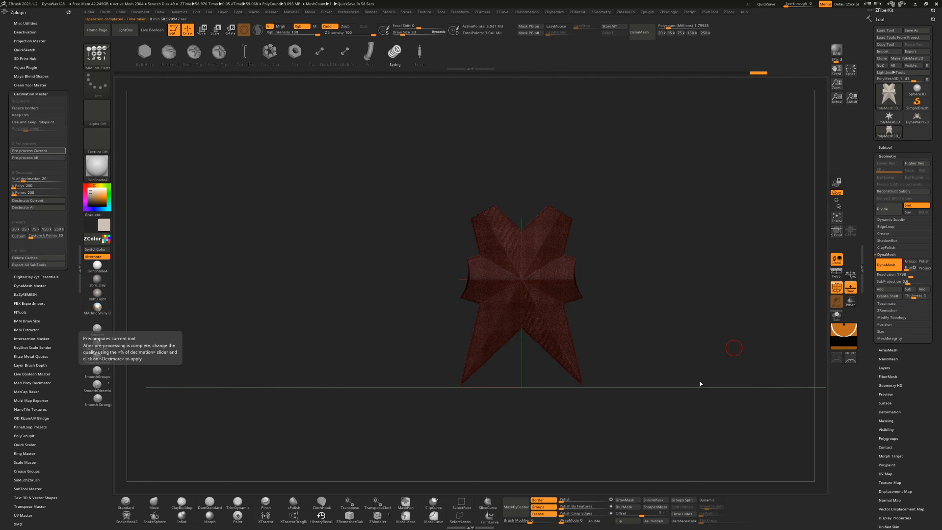
mouse_move(700, 343)
mouse_down()
mouse_move(699, 356)
mouse_move(704, 345)
mouse_up()
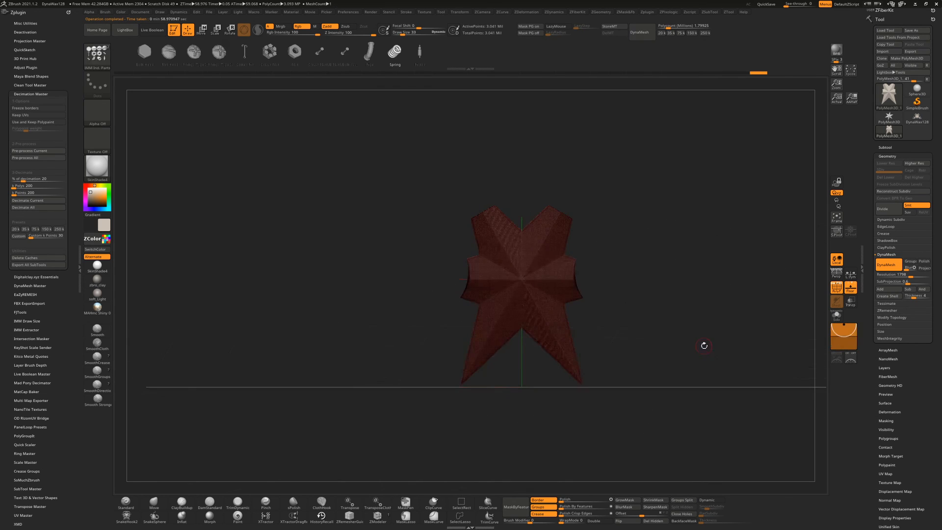
click(59, 229)
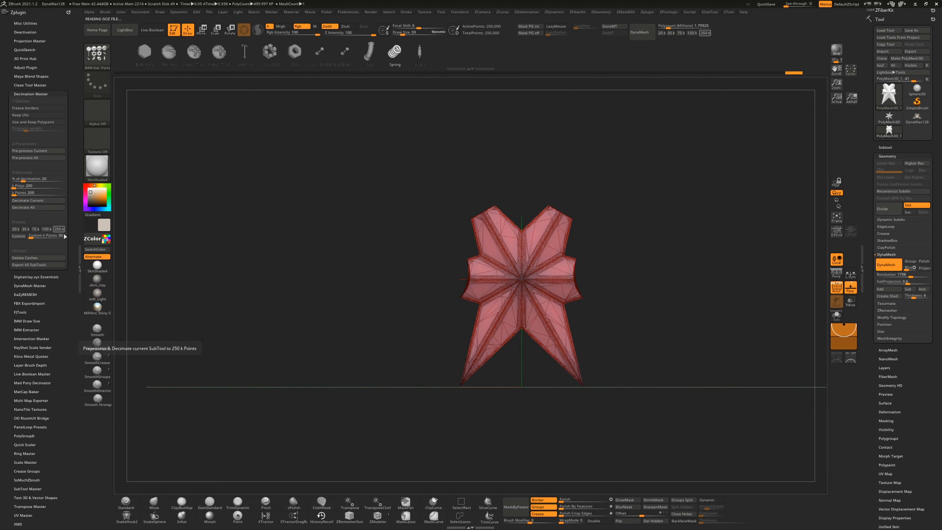
Examine the decimated star's triangle distribution up close on its flat faces, ridges and central hole
drag(680, 338, 683, 458)
drag(735, 408, 792, 423)
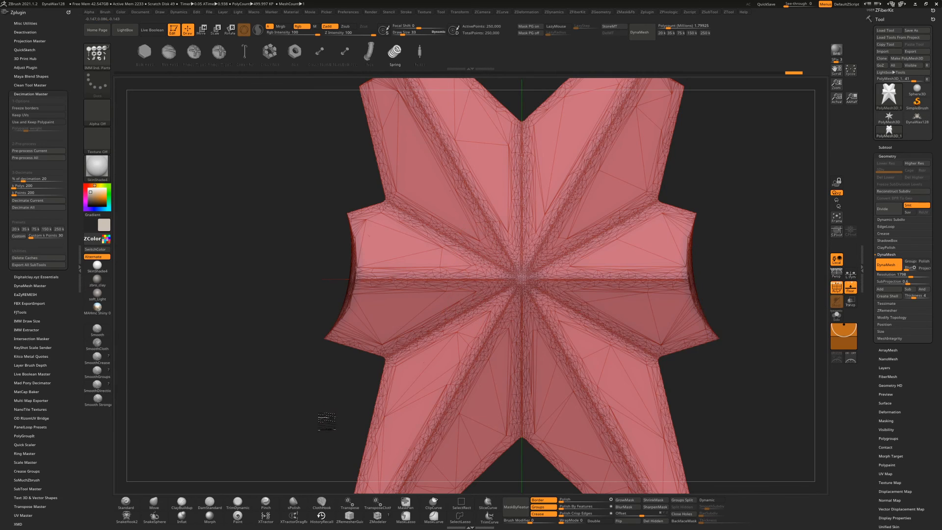
drag(321, 417, 408, 414)
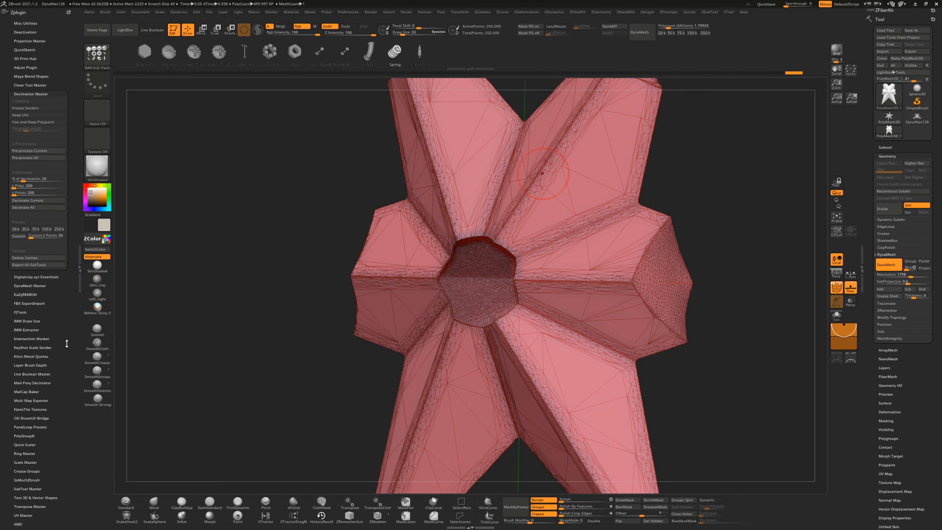
Look through the available plugins and show the 3D Print Hub's size and export options
drag(64, 346, 62, 324)
scroll(66, 361, down, 3)
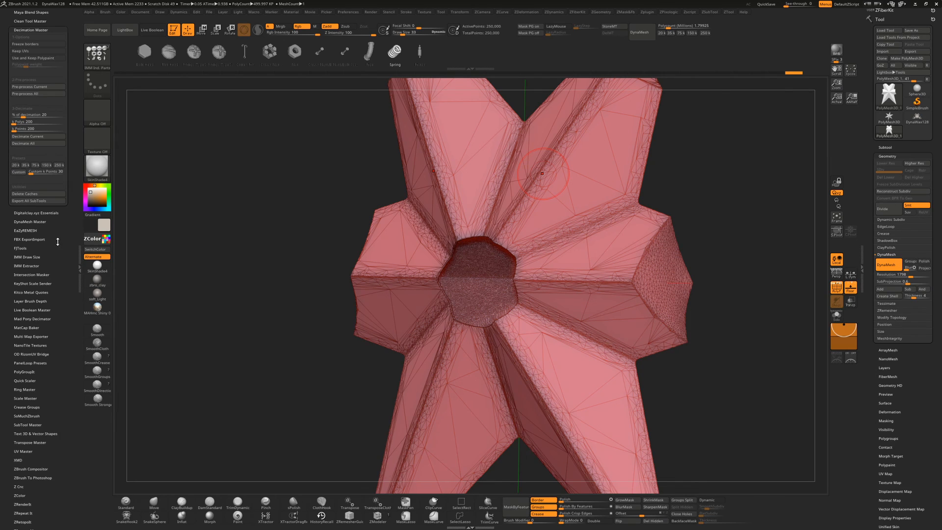
drag(58, 243, 59, 333)
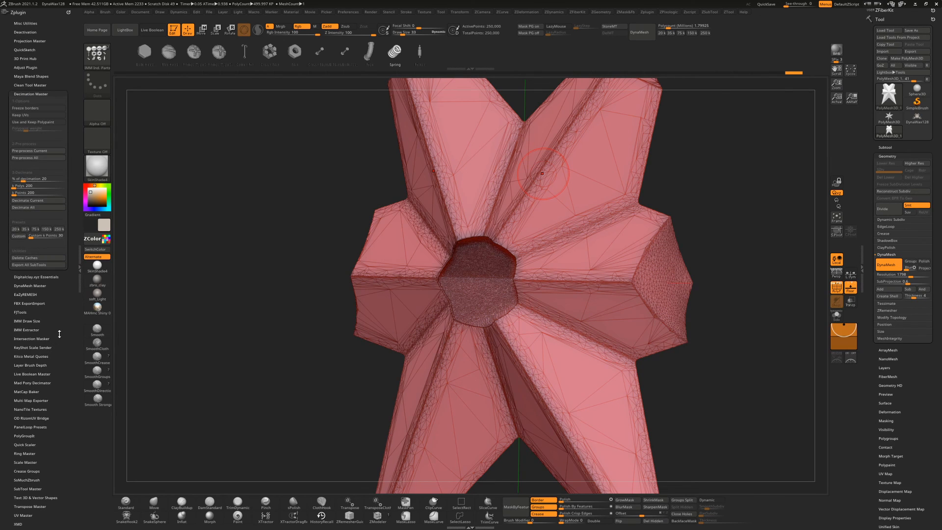
click(26, 58)
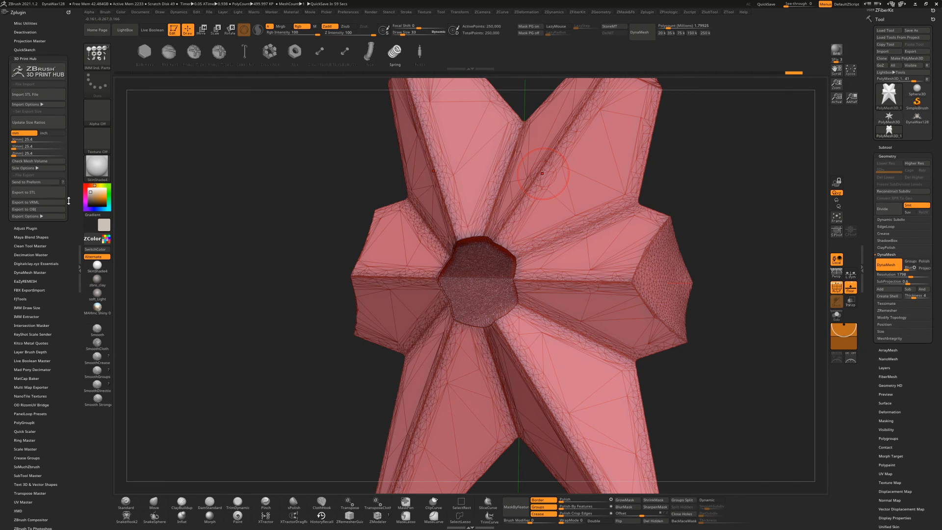
Bring the whole star into a straight-on view and turn off DynaMesh for the decimated mesh
mouse_move(729, 387)
shift+mouse_down()
mouse_move(748, 385)
mouse_move(736, 287)
shift+mouse_up()
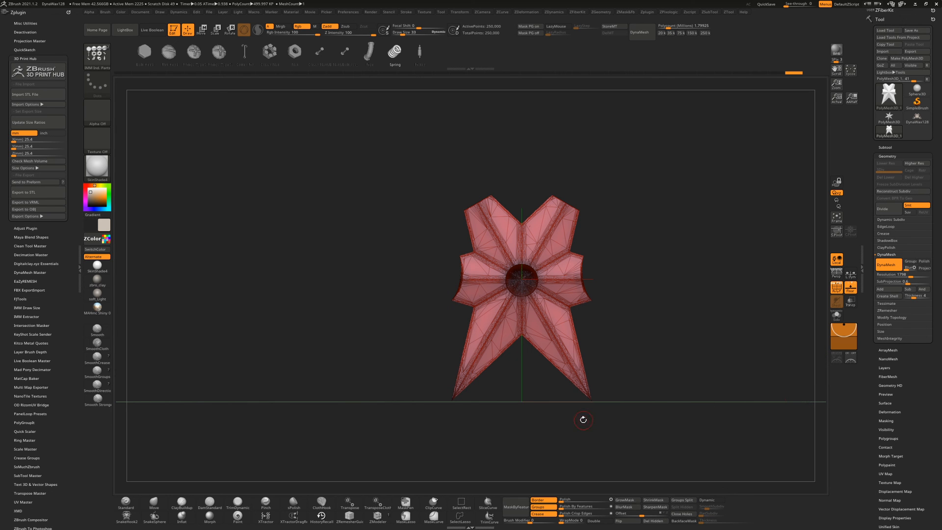
alt+drag(654, 318, 636, 350)
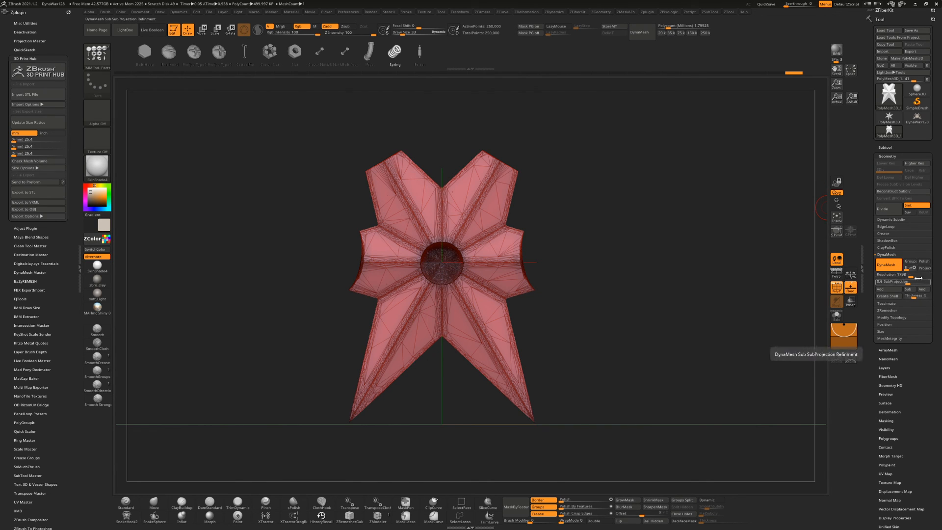
click(885, 266)
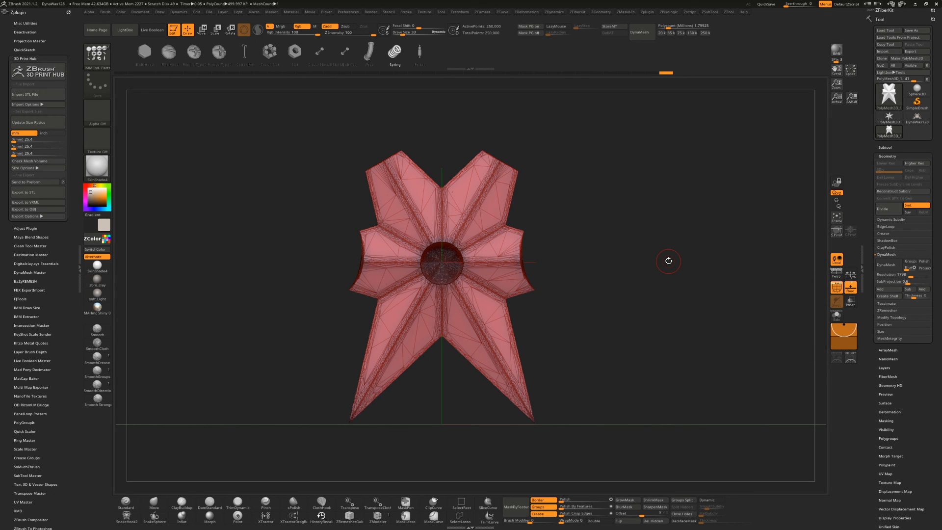
Try remeshing the decimated star with DynaMesh at resolution 600, and undo the remesh
click(906, 275)
text(600)
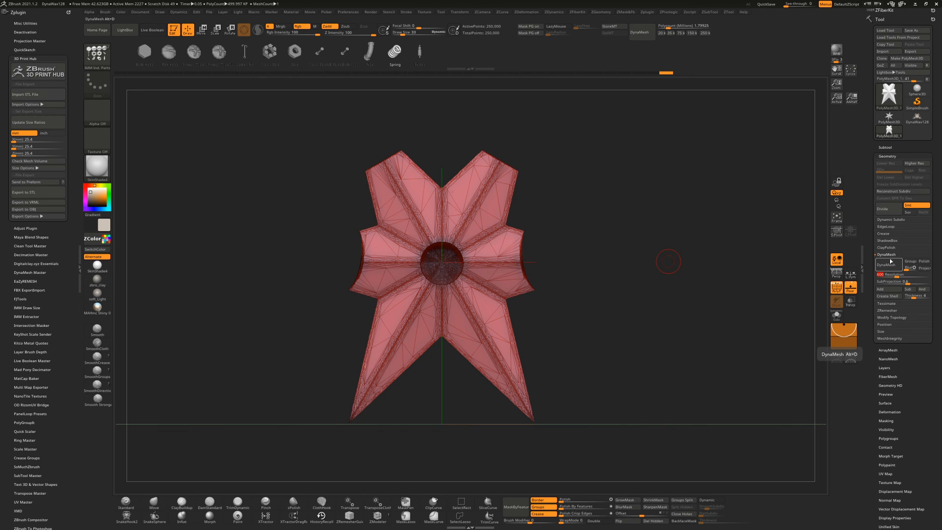
click(891, 266)
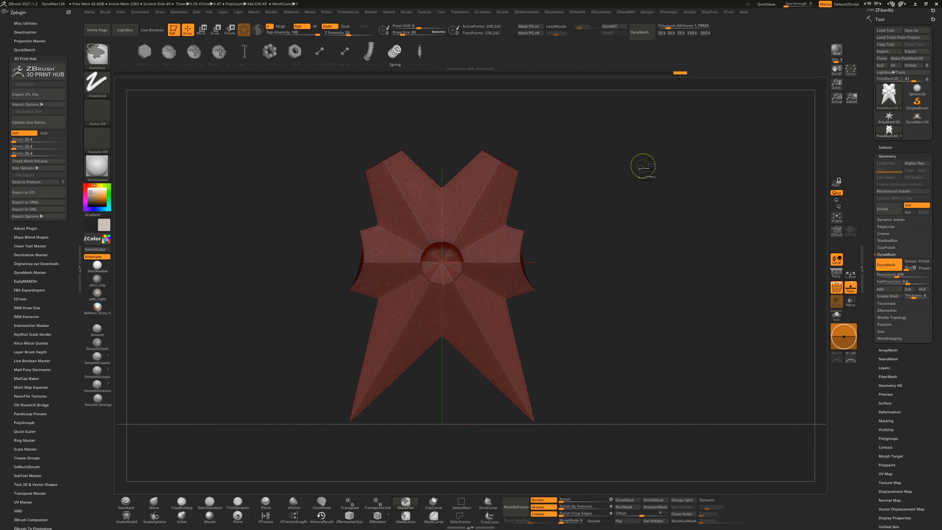
mouse_move(692, 263)
mouse_down()
mouse_move(683, 299)
mouse_move(688, 237)
mouse_up()
key(ctrl+z)
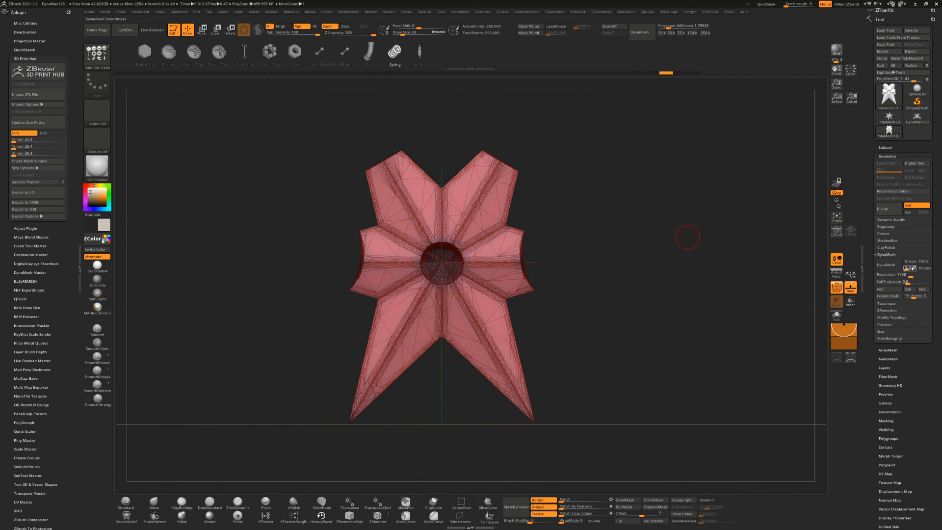